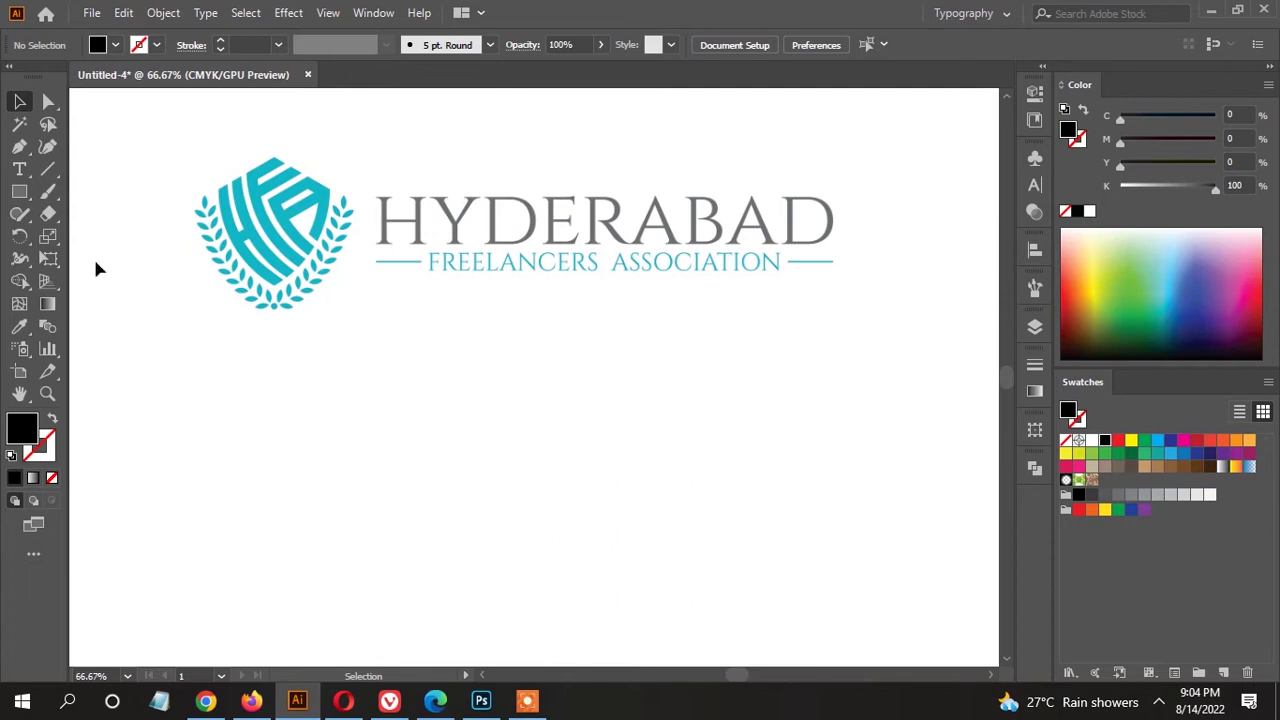
Draw a hexagon below the logo and rotate it 90° to stand point-up.
{"action": "left_click_drag", "start_coordinate": [19, 191], "coordinate": [95, 264]}
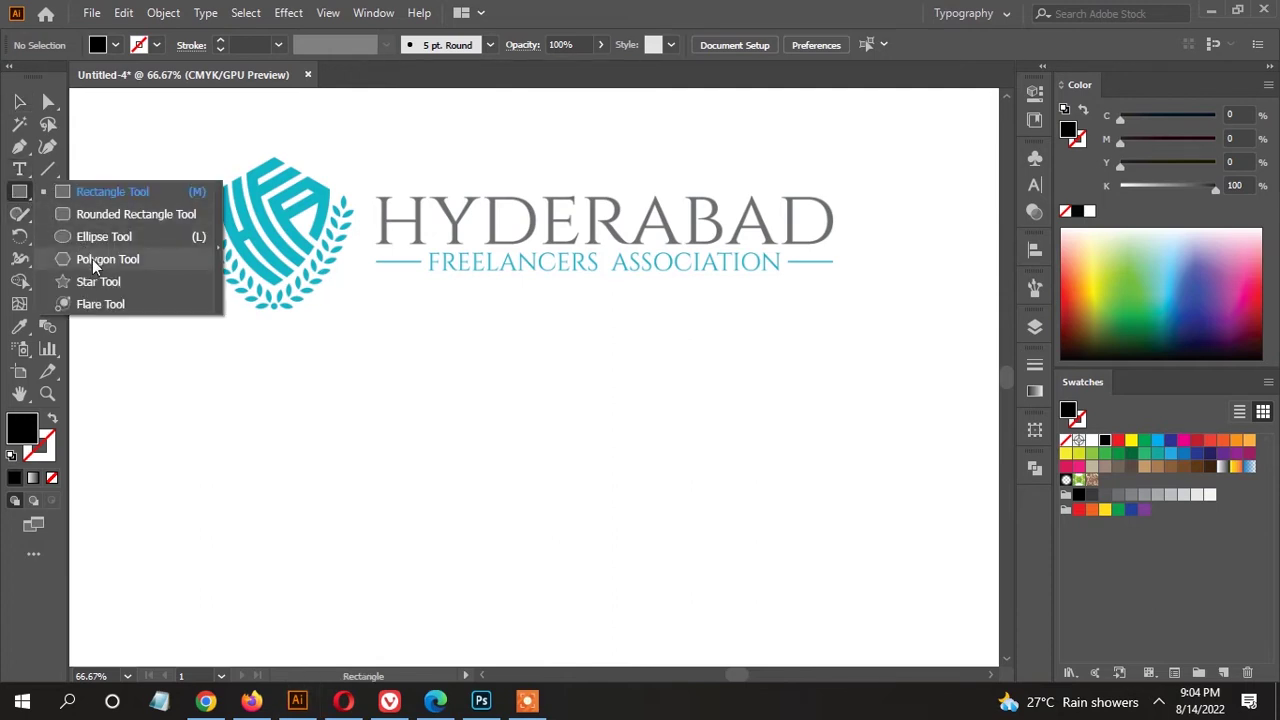
{"action": "left_click", "coordinate": [95, 261]}
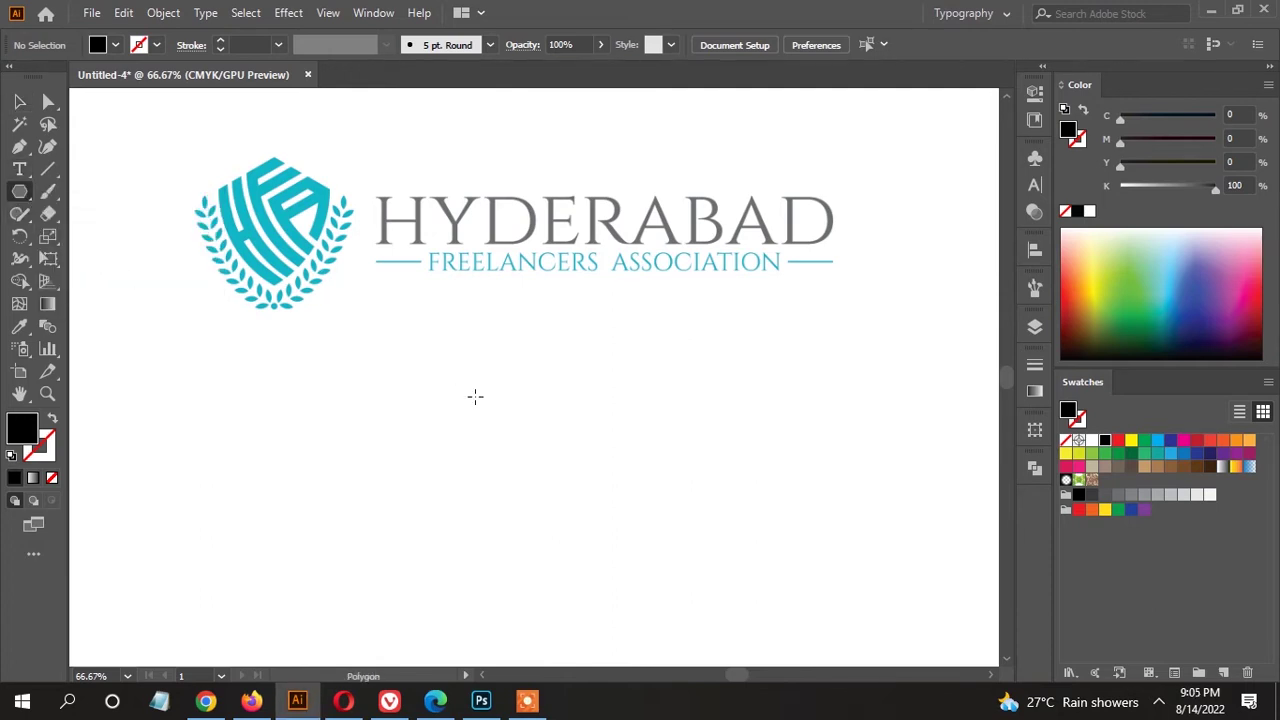
{"action": "left_click_drag", "start_coordinate": [497, 430], "coordinate": [569, 497]}
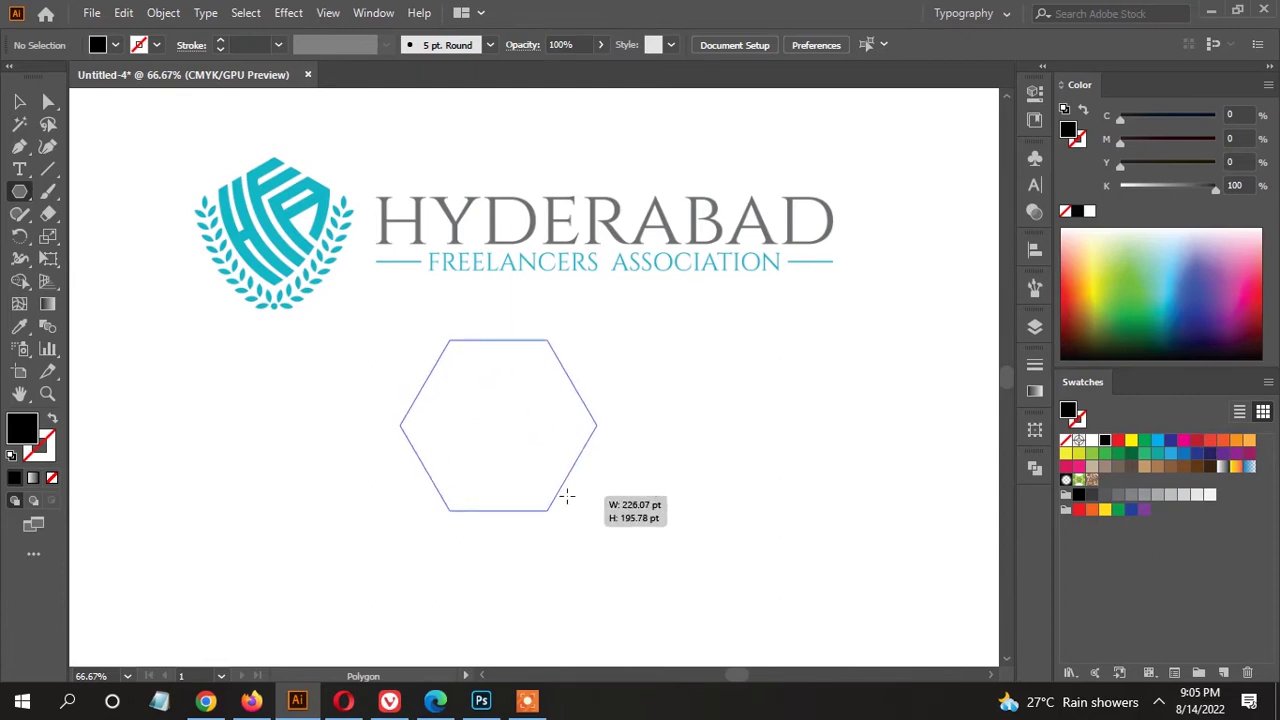
{"action": "key", "text": "e"}
{"action": "left_click_drag", "start_coordinate": [624, 340], "coordinate": [593, 510]}
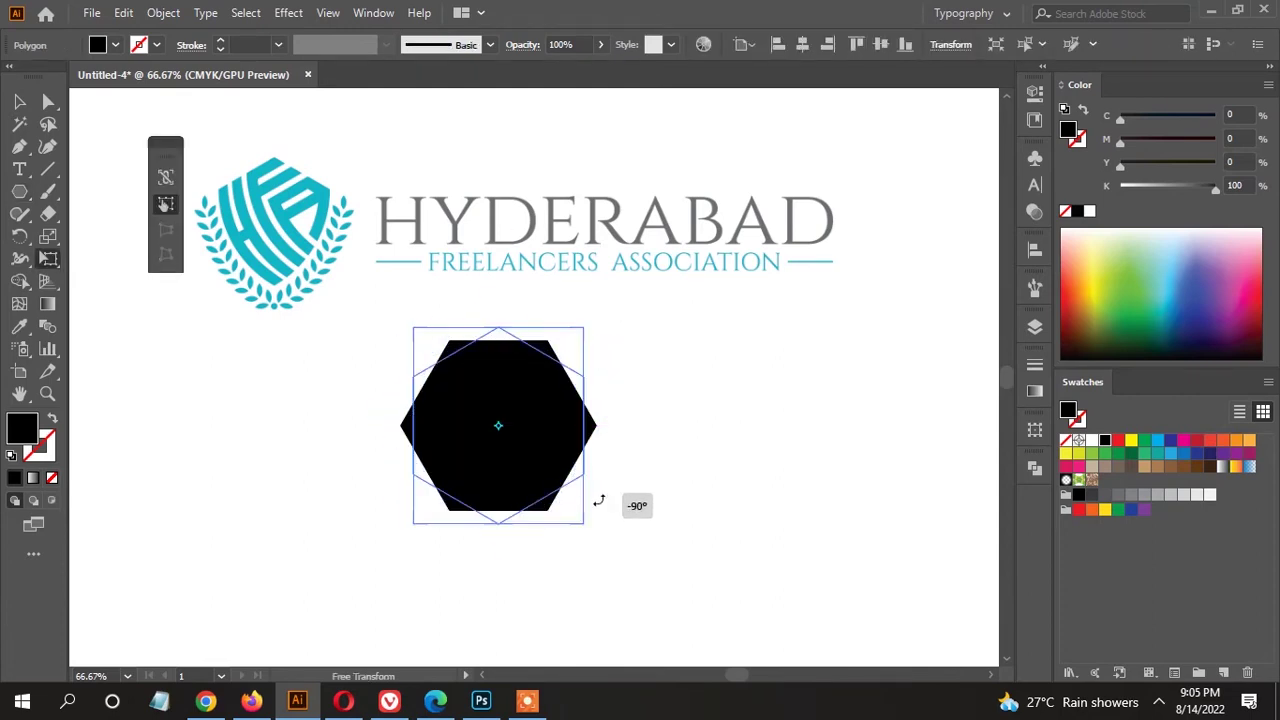
Resize the hexagon to 168 pt wide in the Transform panel.
{"action": "key", "text": "v"}
{"action": "left_click", "coordinate": [1035, 430]}
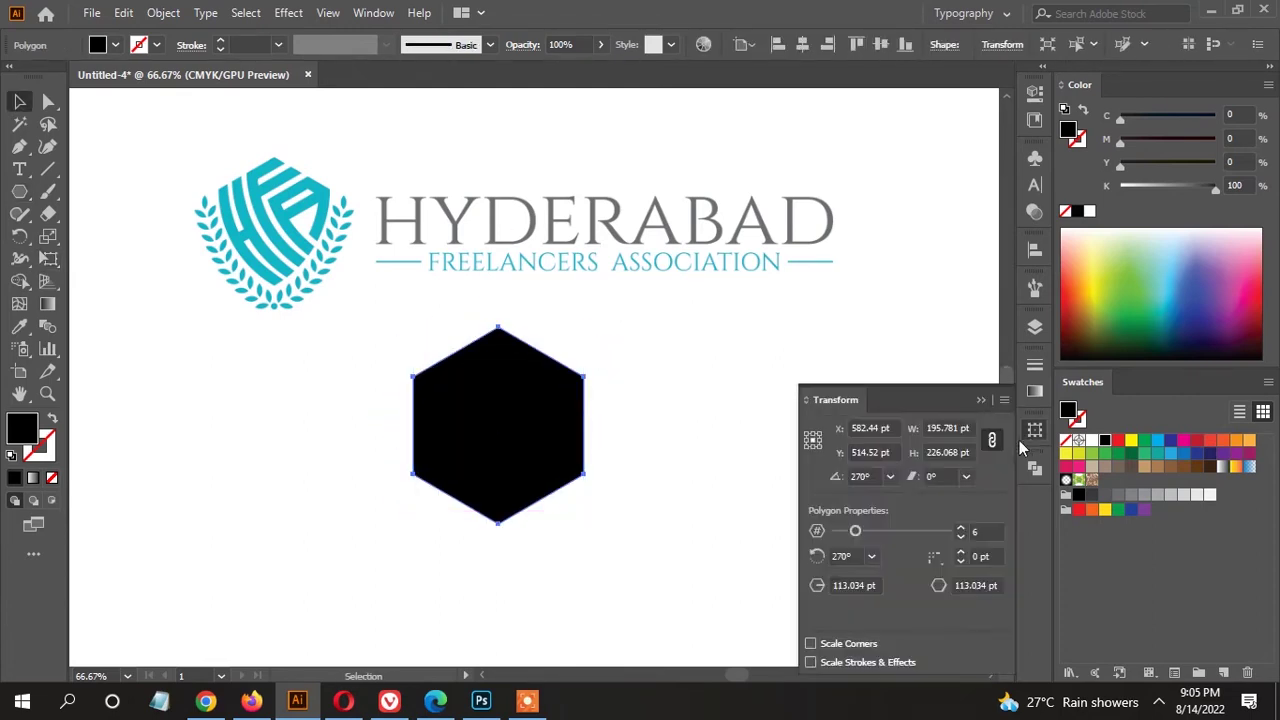
{"action": "left_click", "coordinate": [943, 428]}
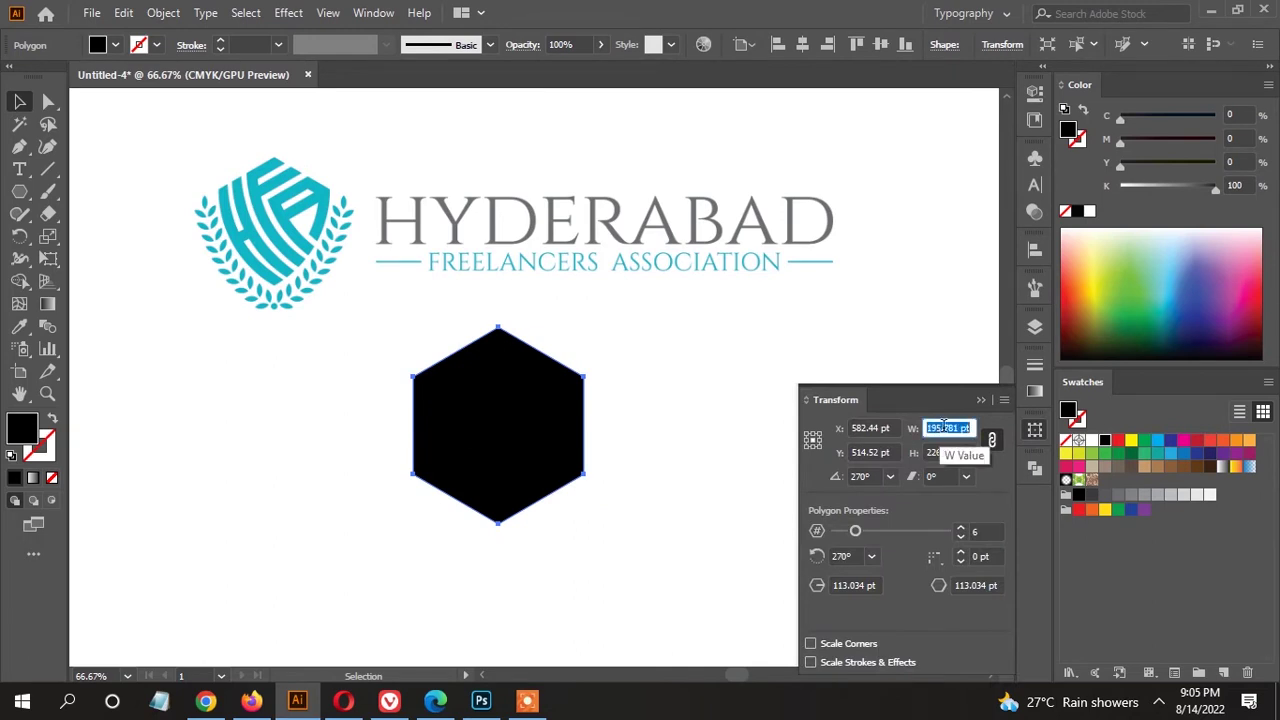
{"action": "type", "text": "168"}
{"action": "key", "text": "Return"}
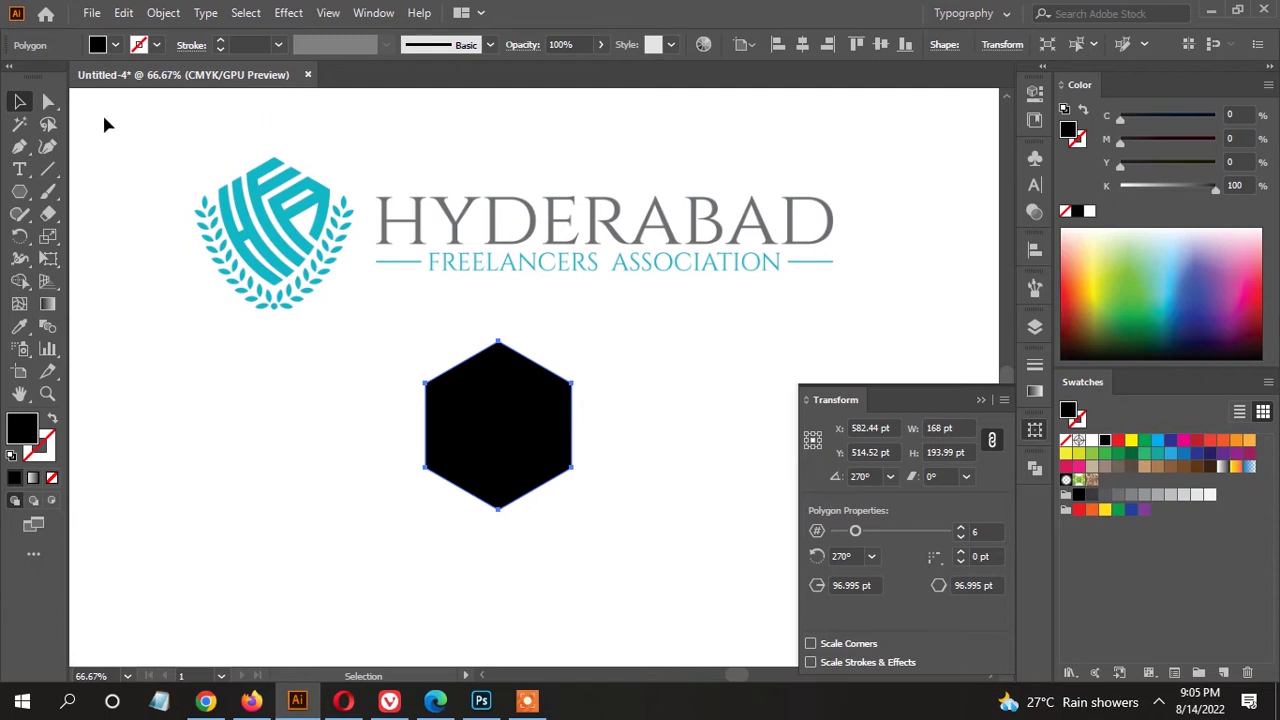
Round the hexagon's lower corners into a curved shield shape.
{"action": "key", "text": "a"}
{"action": "left_click_drag", "start_coordinate": [370, 442], "coordinate": [625, 510]}
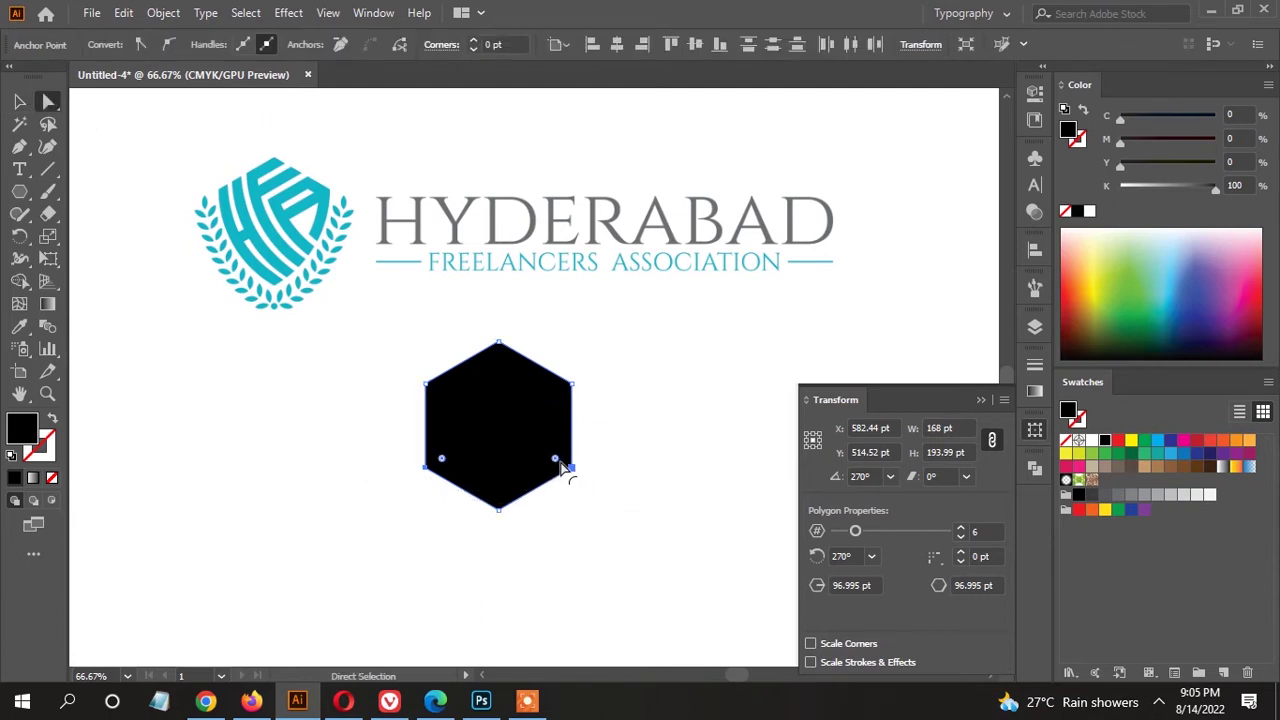
{"action": "left_click_drag", "start_coordinate": [556, 460], "coordinate": [388, 342]}
{"action": "key", "text": "v"}
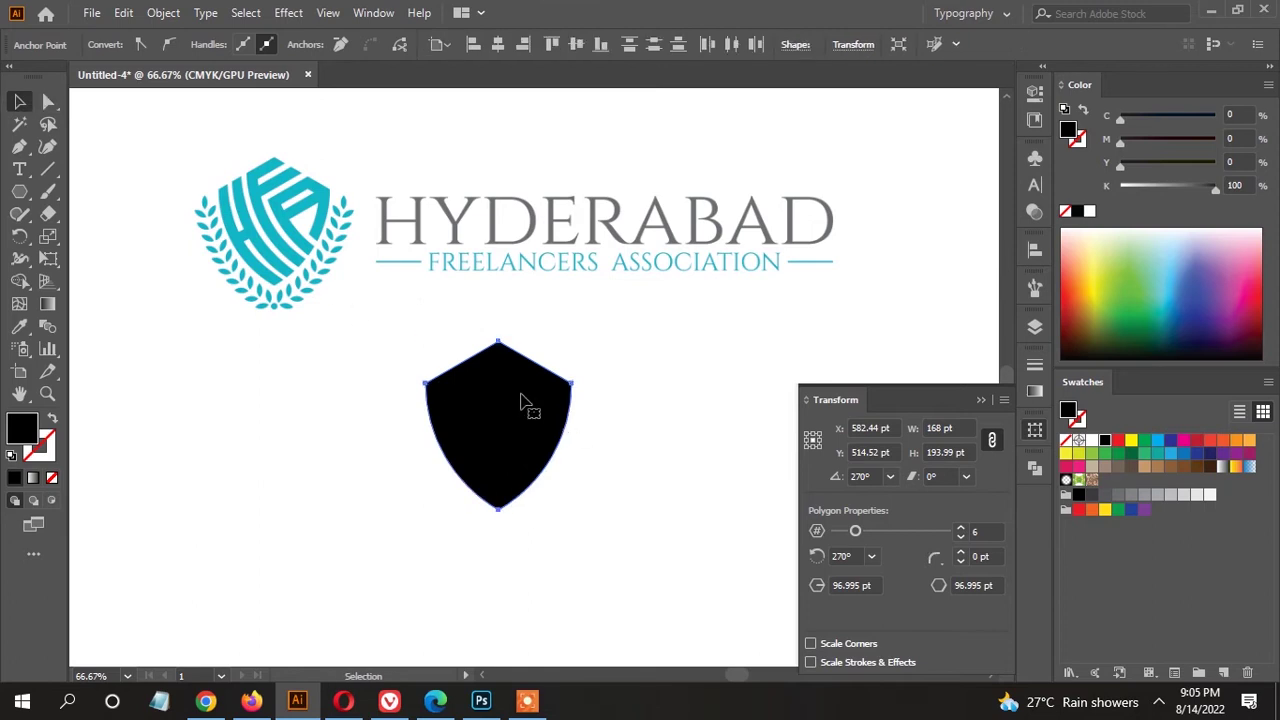
Convert the live polygon to a plain path with Unite and rotate it to 330°.
{"action": "left_click", "coordinate": [1032, 469]}
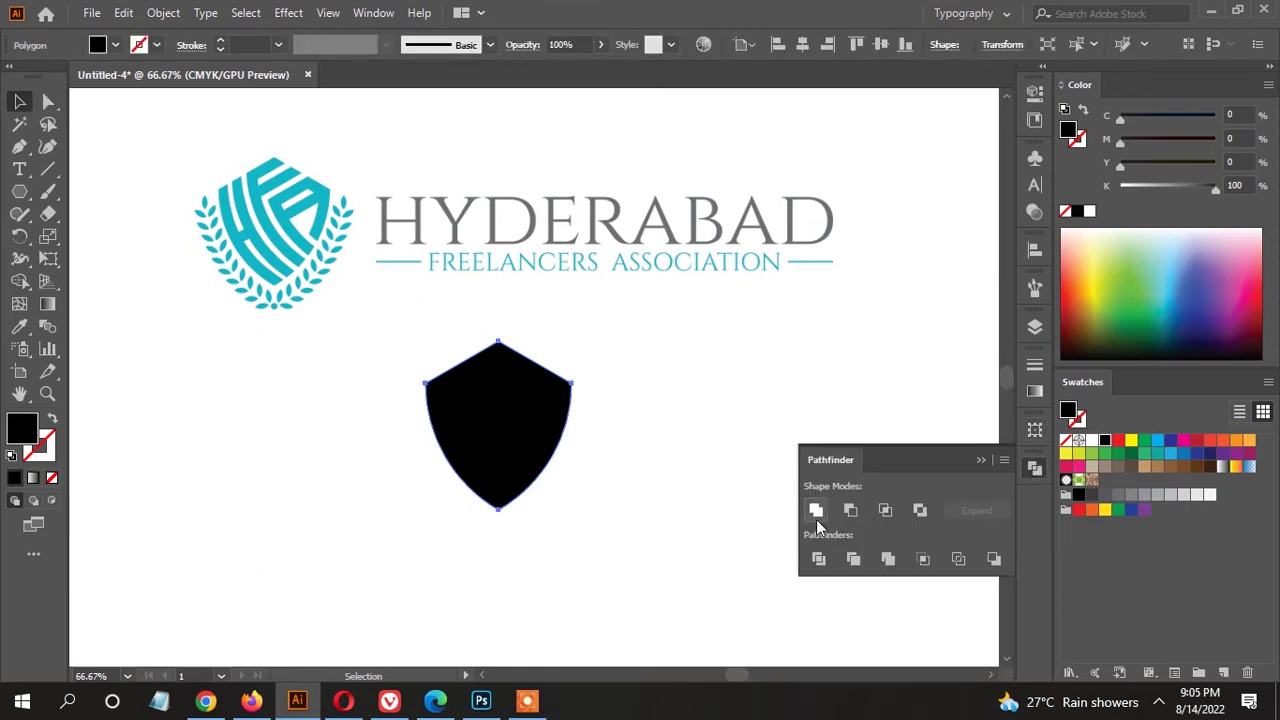
{"action": "left_click", "coordinate": [812, 515]}
{"action": "left_click", "coordinate": [1033, 430]}
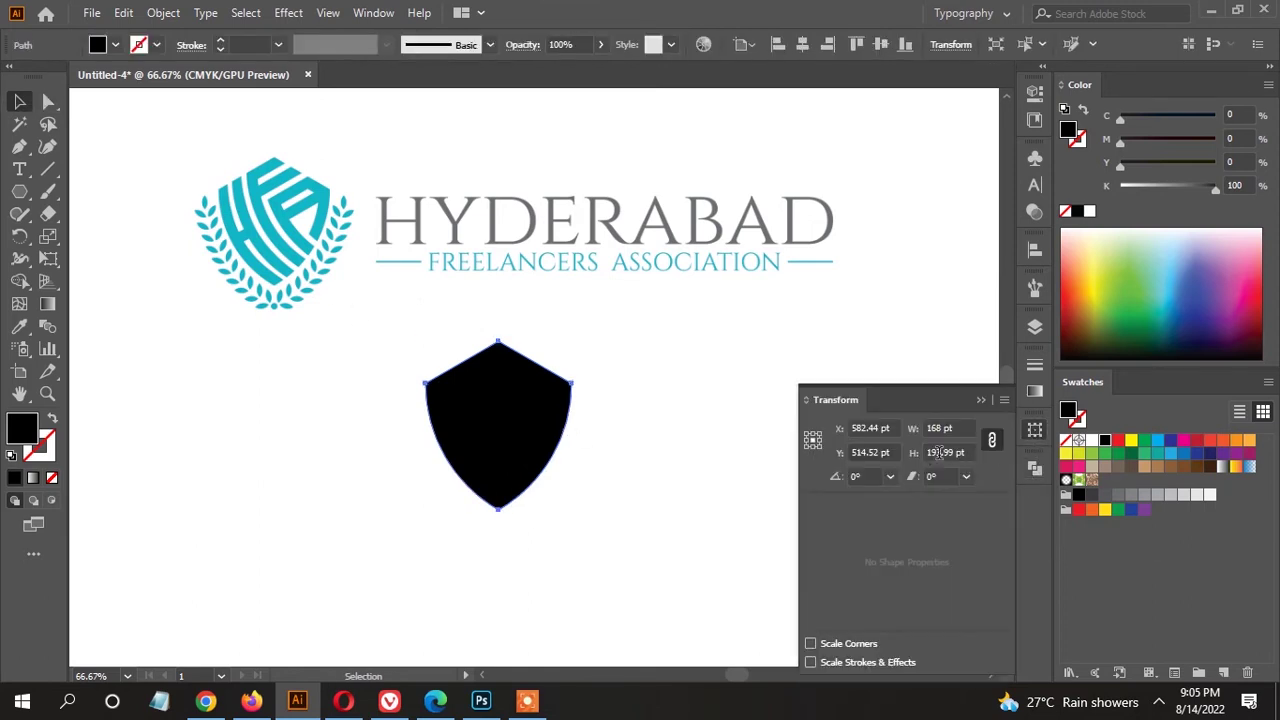
{"action": "left_click", "coordinate": [862, 475]}
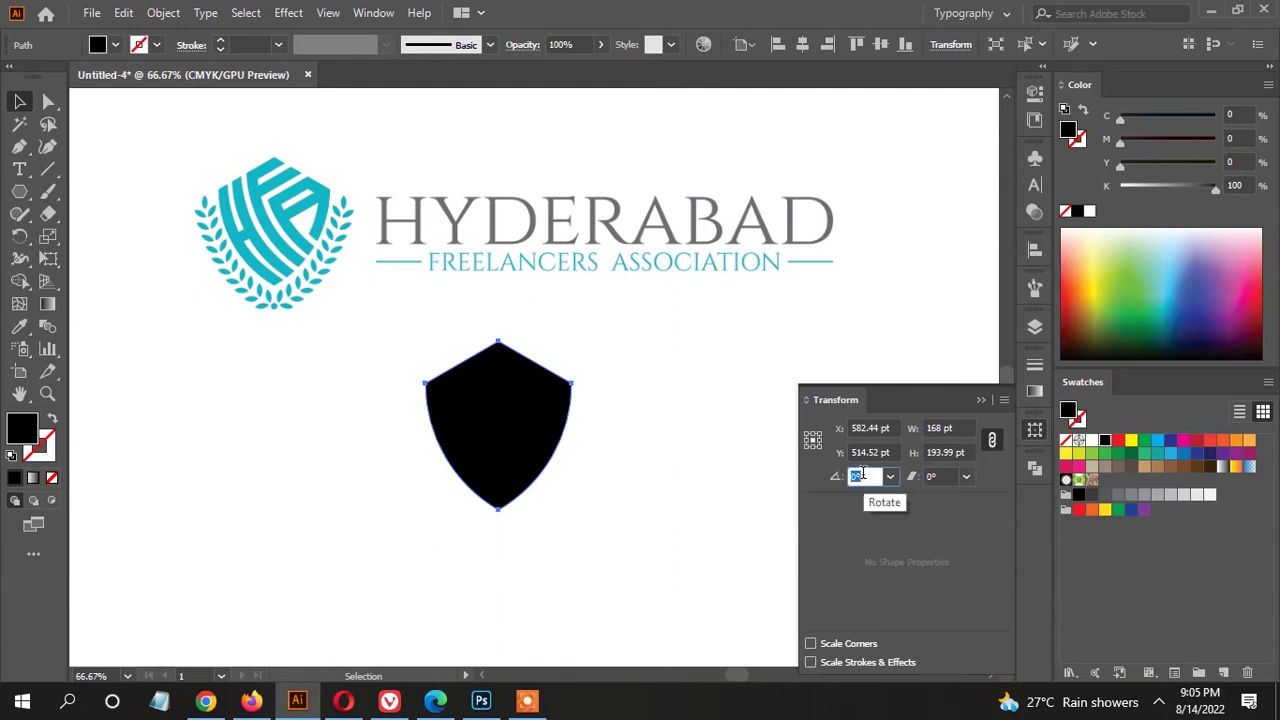
{"action": "type", "text": "-30"}
{"action": "key", "text": "Return"}
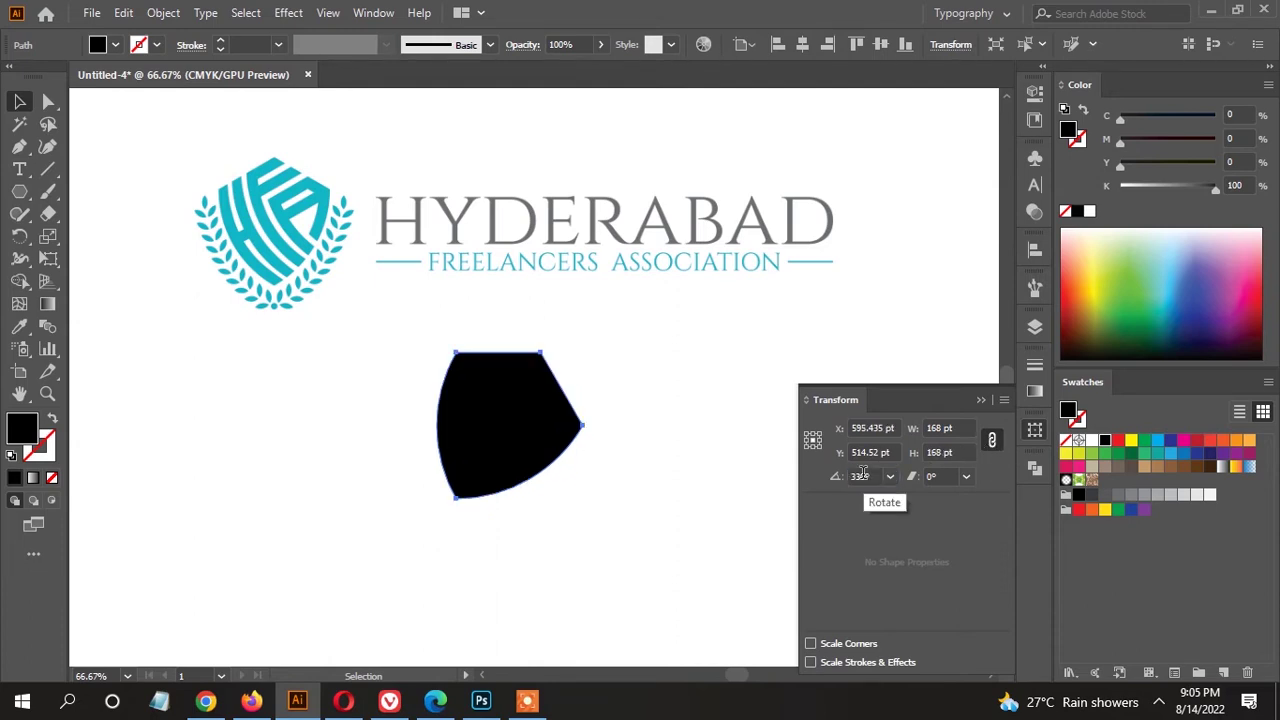
Swap fill and stroke and give the shield a 14 pt stroke.
{"action": "left_click", "coordinate": [52, 421]}
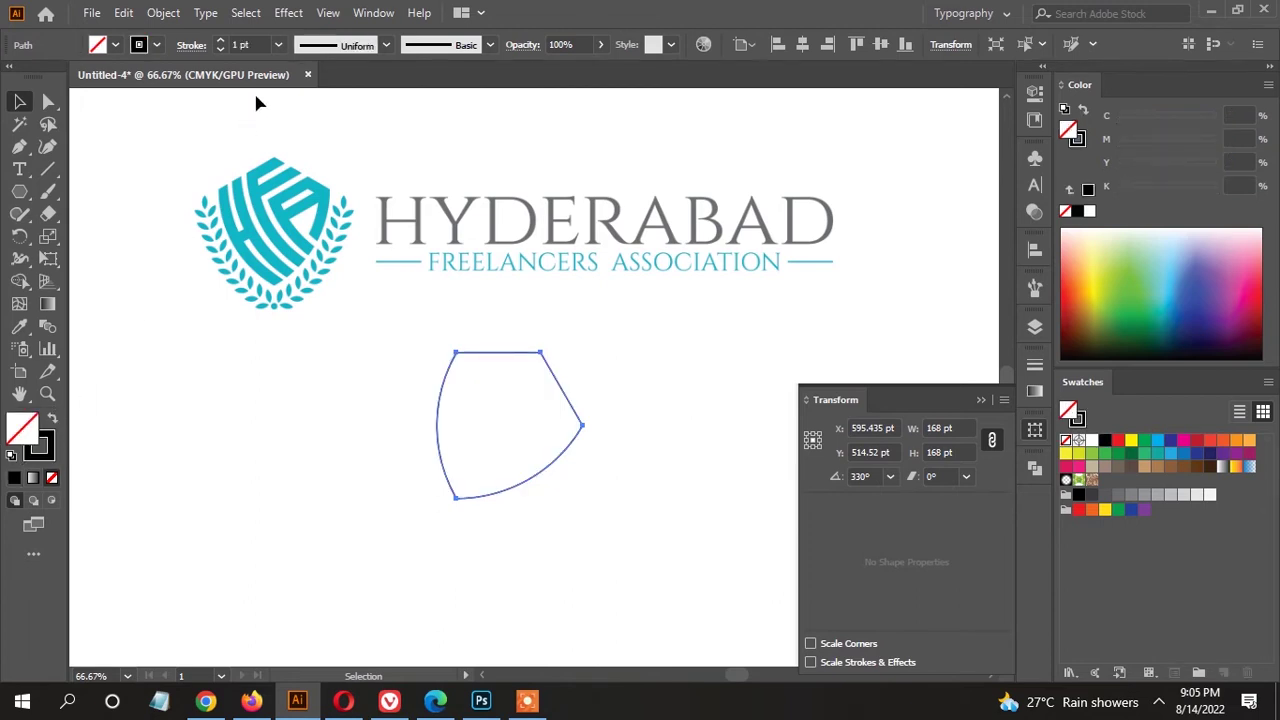
{"action": "left_click", "coordinate": [243, 45]}
{"action": "type", "text": "14"}
{"action": "key", "text": "Return"}
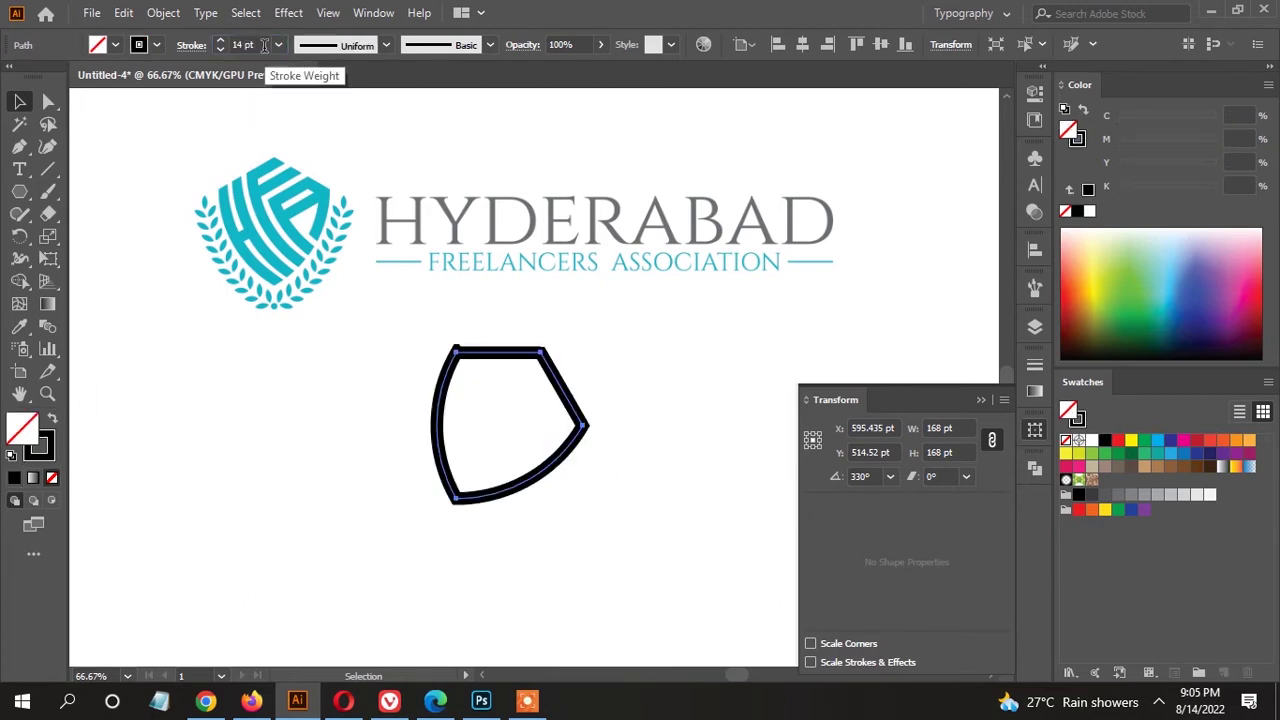
Align the shield's 14 pt stroke to the outside of the path.
{"action": "left_click", "coordinate": [1034, 367]}
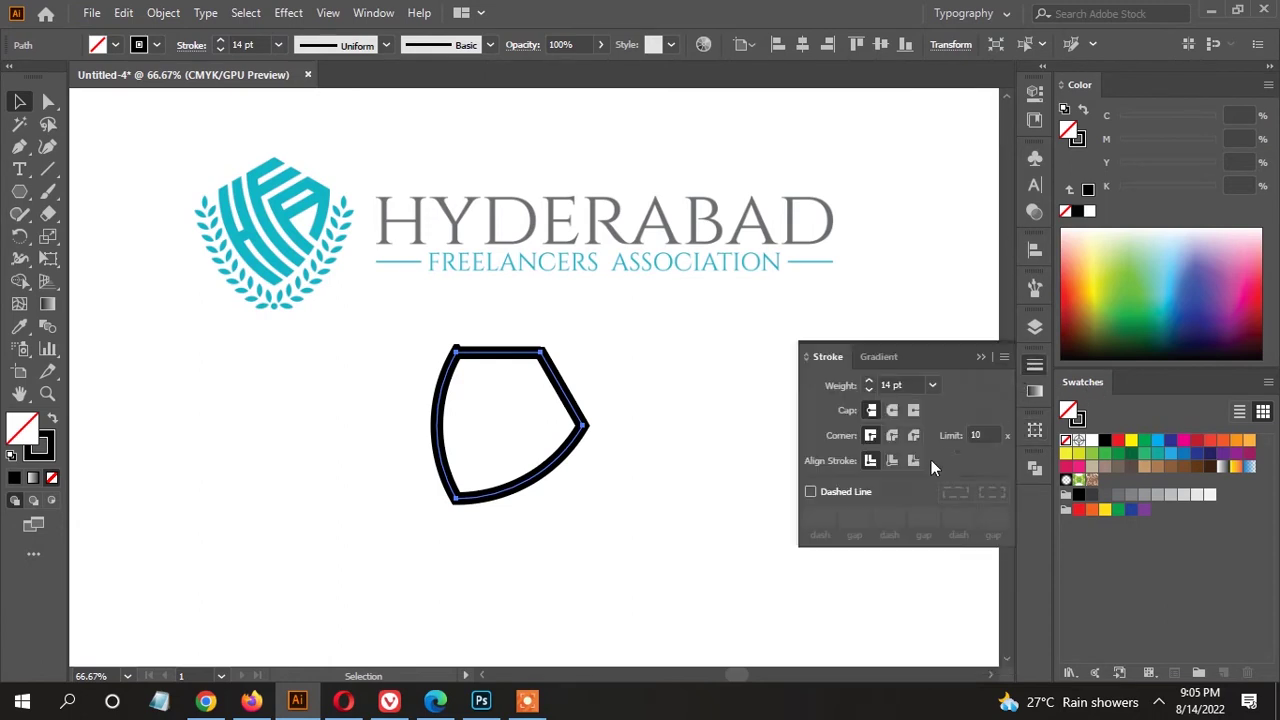
{"action": "left_click", "coordinate": [891, 460]}
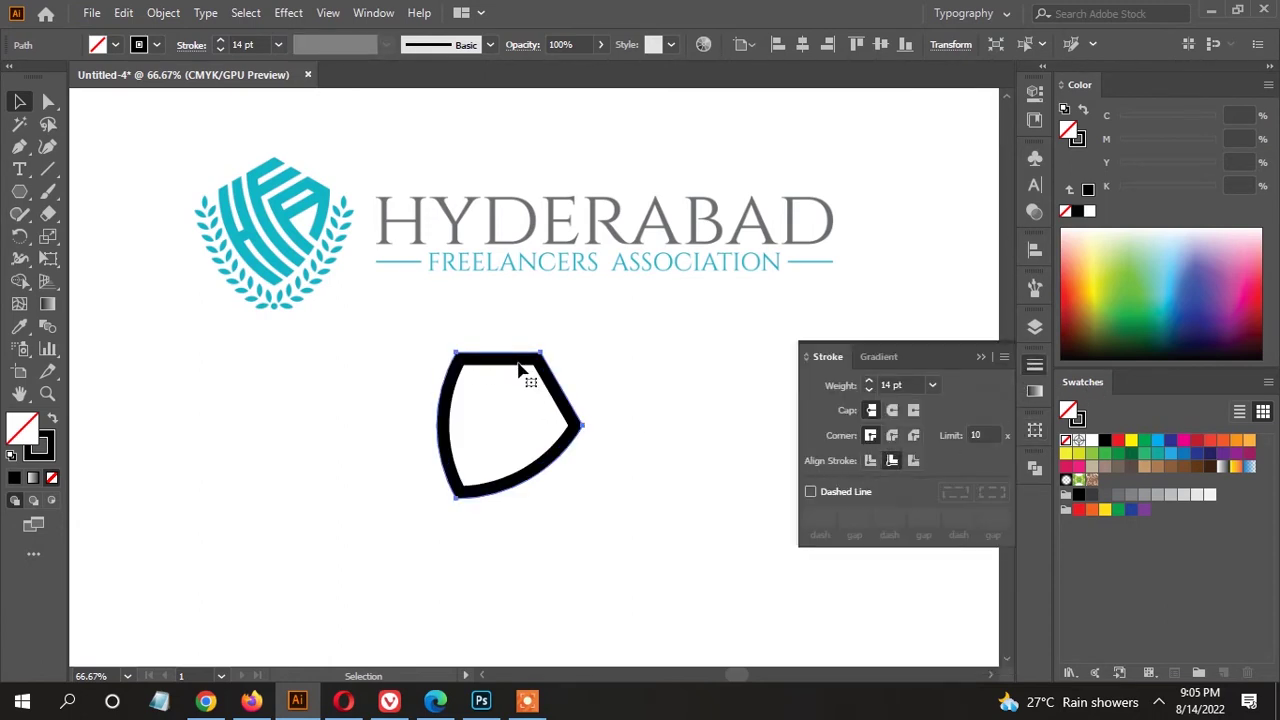
{"action": "key", "text": "ctrl"}
{"action": "left_click", "coordinate": [913, 461]}
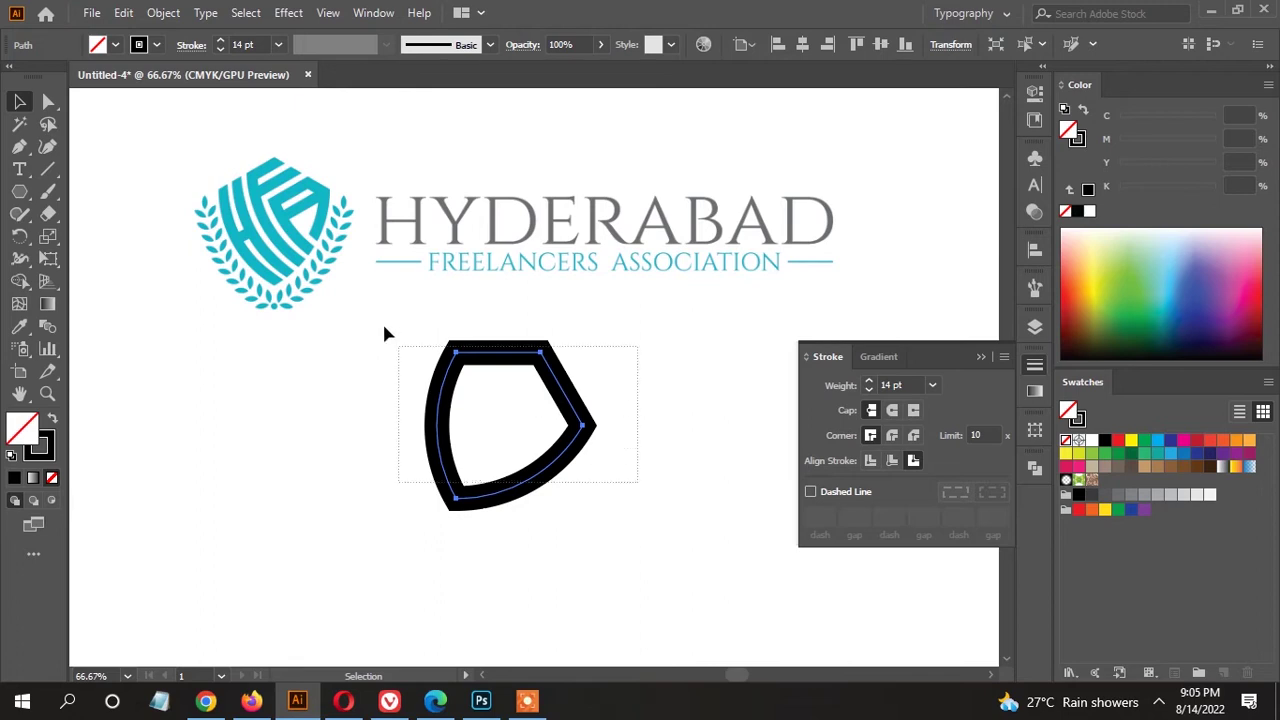
{"action": "left_click", "coordinate": [165, 14]}
Expand the stroke into a solid filled shape and shift the shield outline right.
{"action": "left_click", "coordinate": [269, 248]}
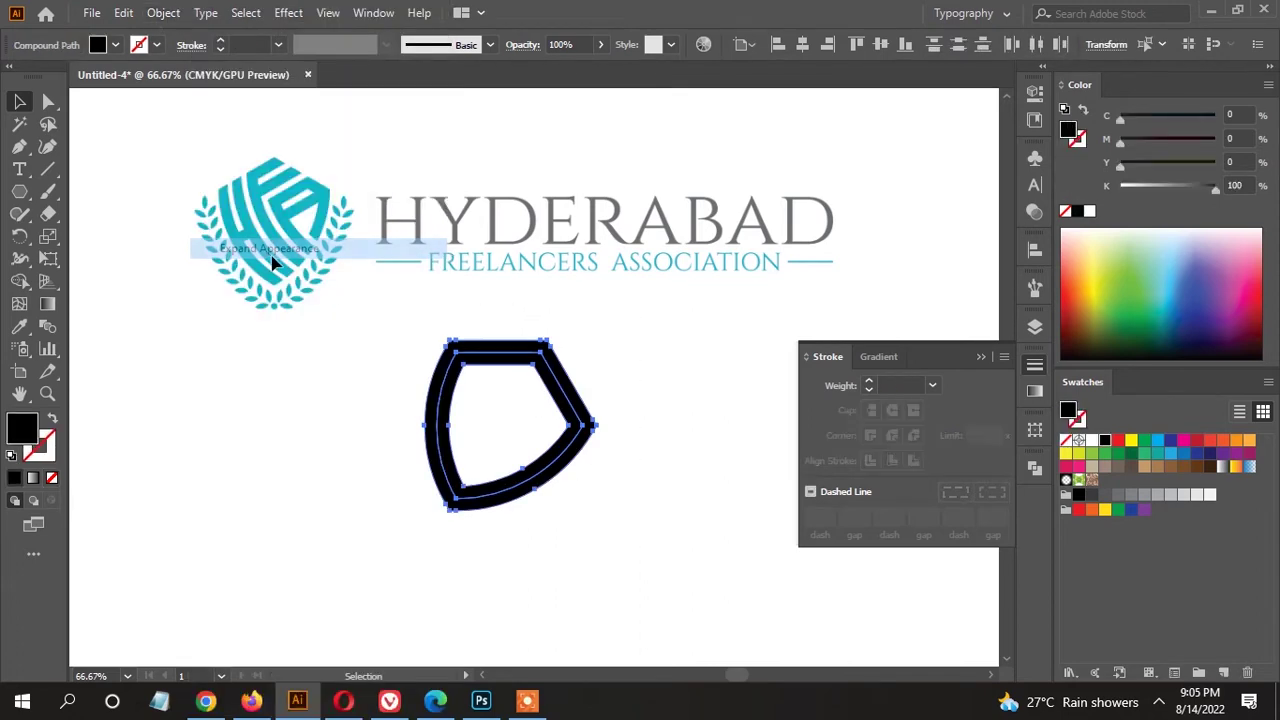
{"action": "scroll", "coordinate": [477, 437], "scroll_direction": "up", "scroll_amount": 2}
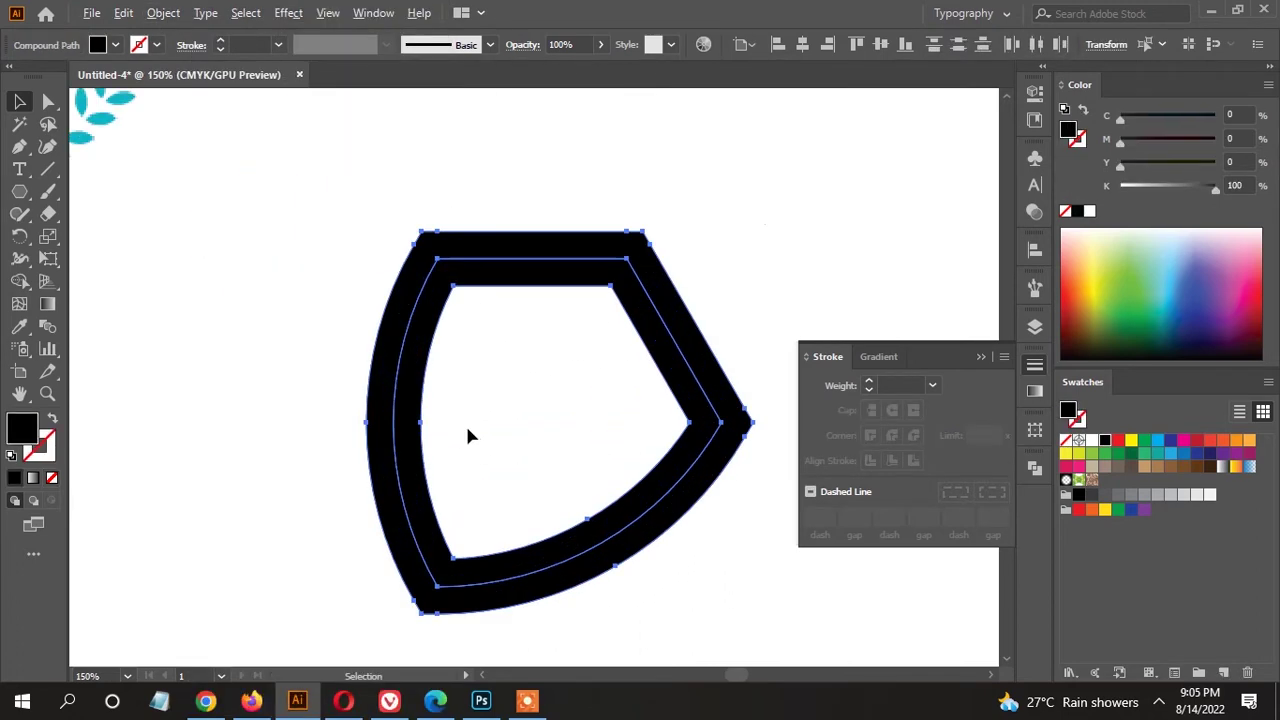
{"action": "left_click", "coordinate": [455, 360]}
{"action": "left_click", "coordinate": [390, 386]}
{"action": "scroll", "coordinate": [375, 420], "scroll_direction": "up", "scroll_amount": 2}
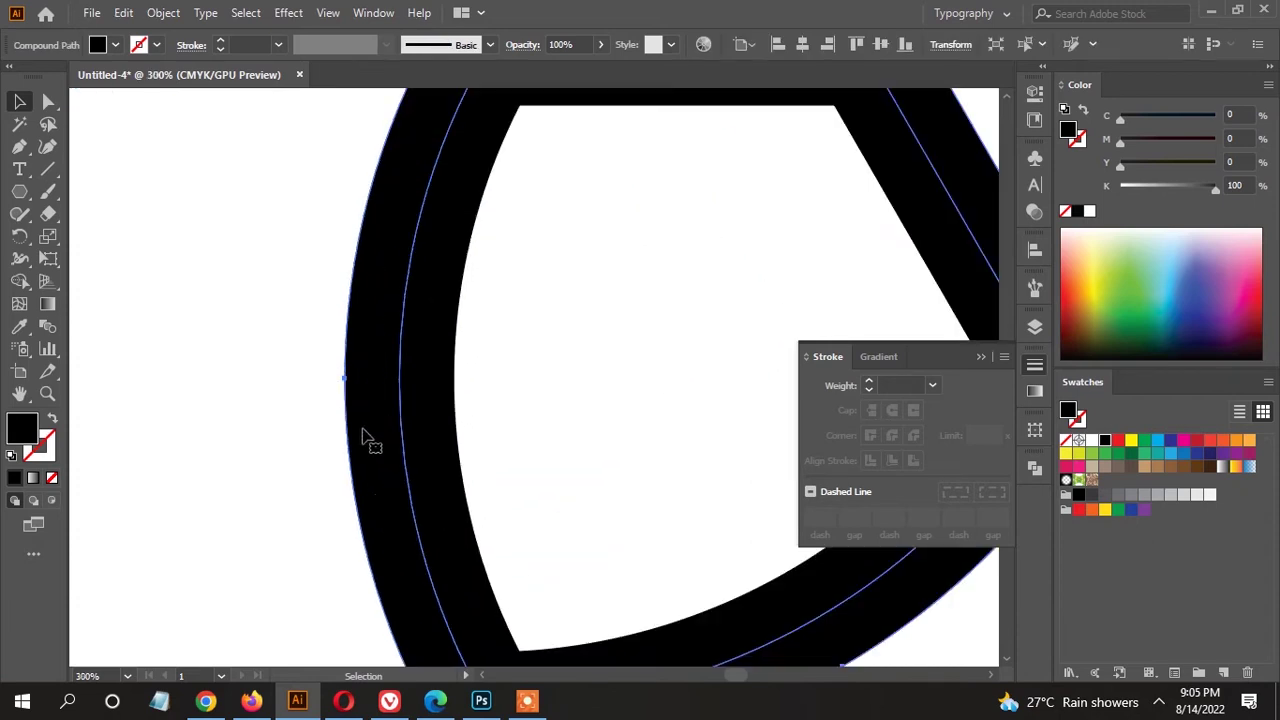
{"action": "left_click_drag", "start_coordinate": [345, 379], "coordinate": [453, 379]}
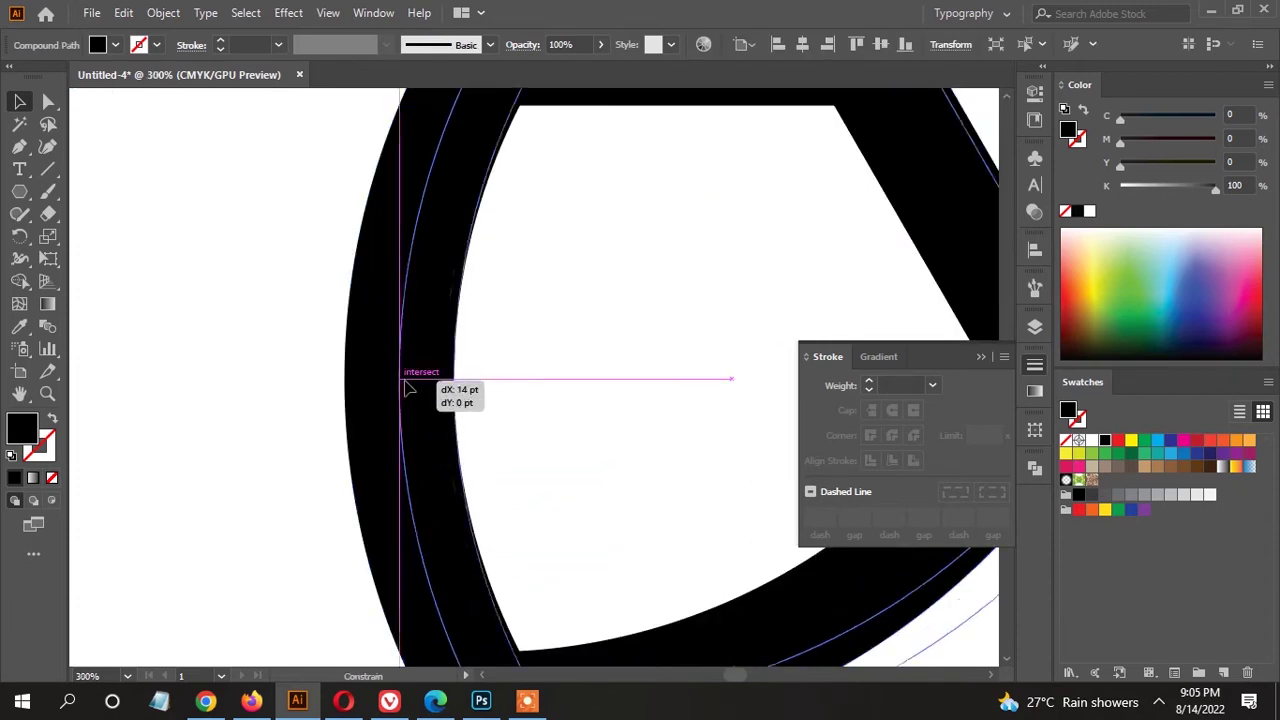
Place a shifted duplicate and add two more copies with Transform Again (Ctrl+D).
{"action": "scroll", "coordinate": [500, 377], "scroll_direction": "down", "scroll_amount": 2}
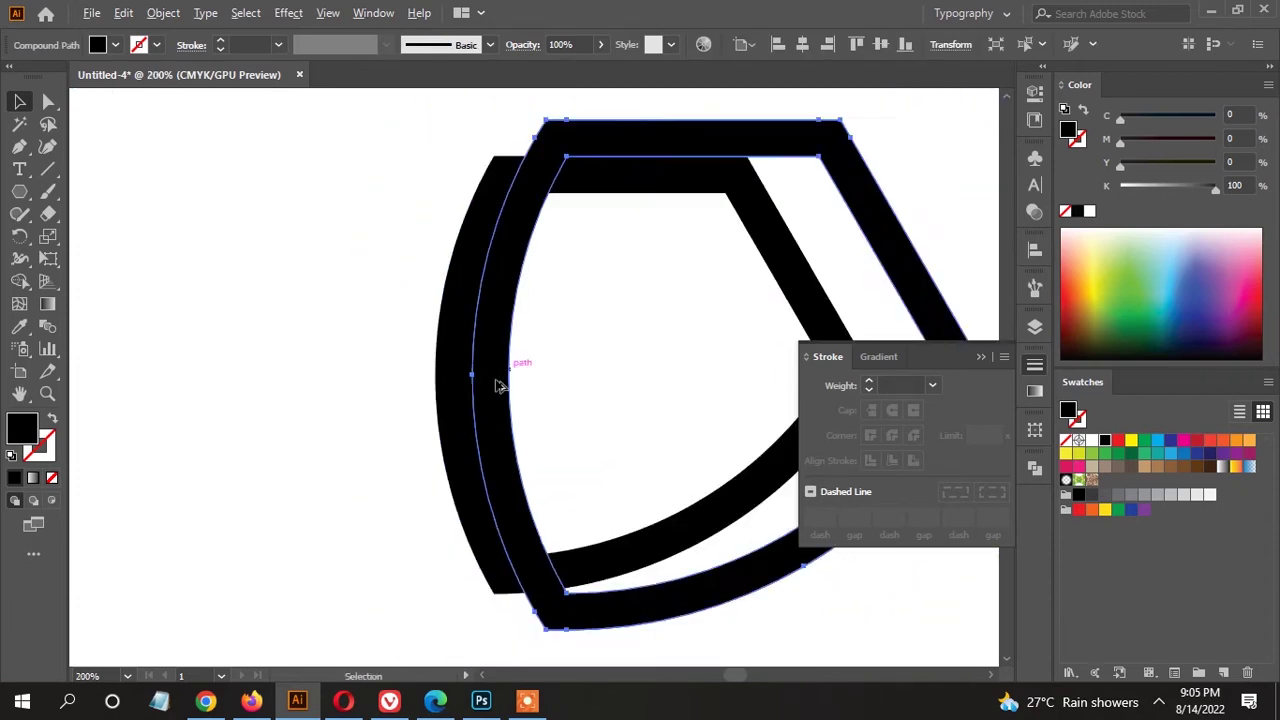
{"action": "scroll", "coordinate": [460, 380], "scroll_direction": "up", "scroll_amount": 2}
{"action": "scroll", "coordinate": [530, 378], "scroll_direction": "down", "scroll_amount": 2}
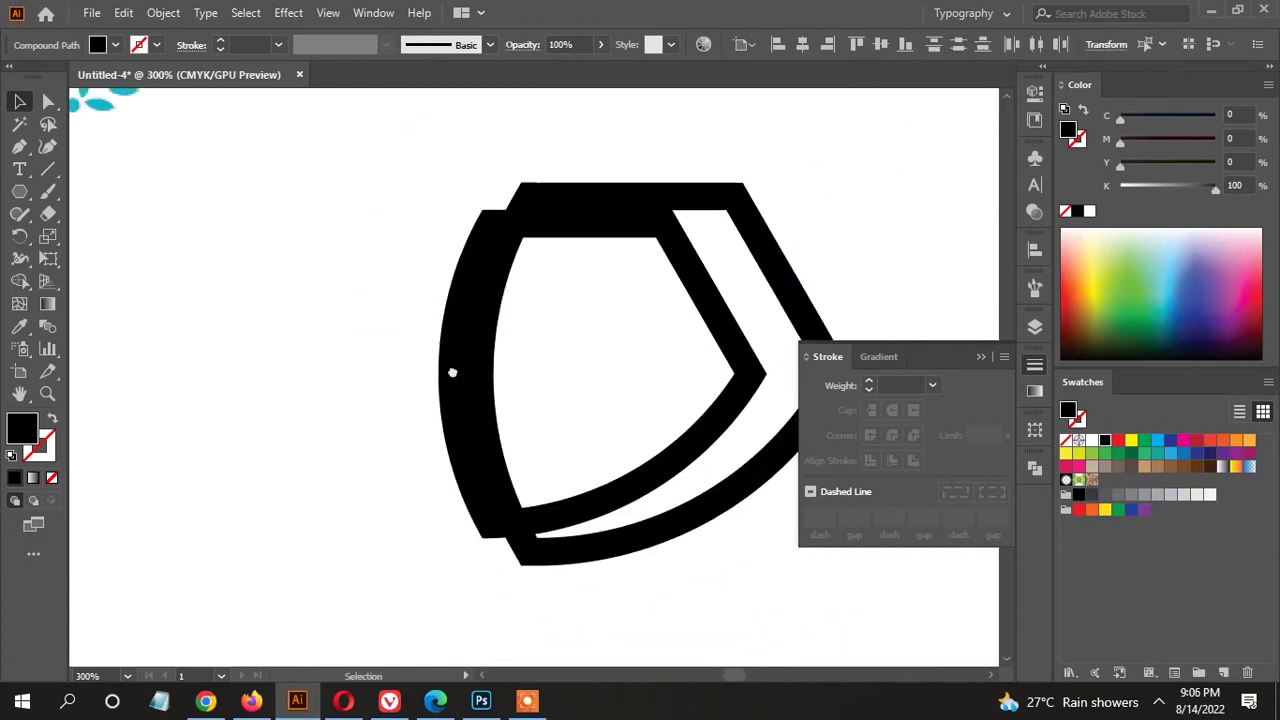
{"action": "scroll", "coordinate": [400, 375], "scroll_direction": "up", "scroll_amount": 1}
{"action": "left_click_drag", "start_coordinate": [390, 398], "coordinate": [426, 396]}
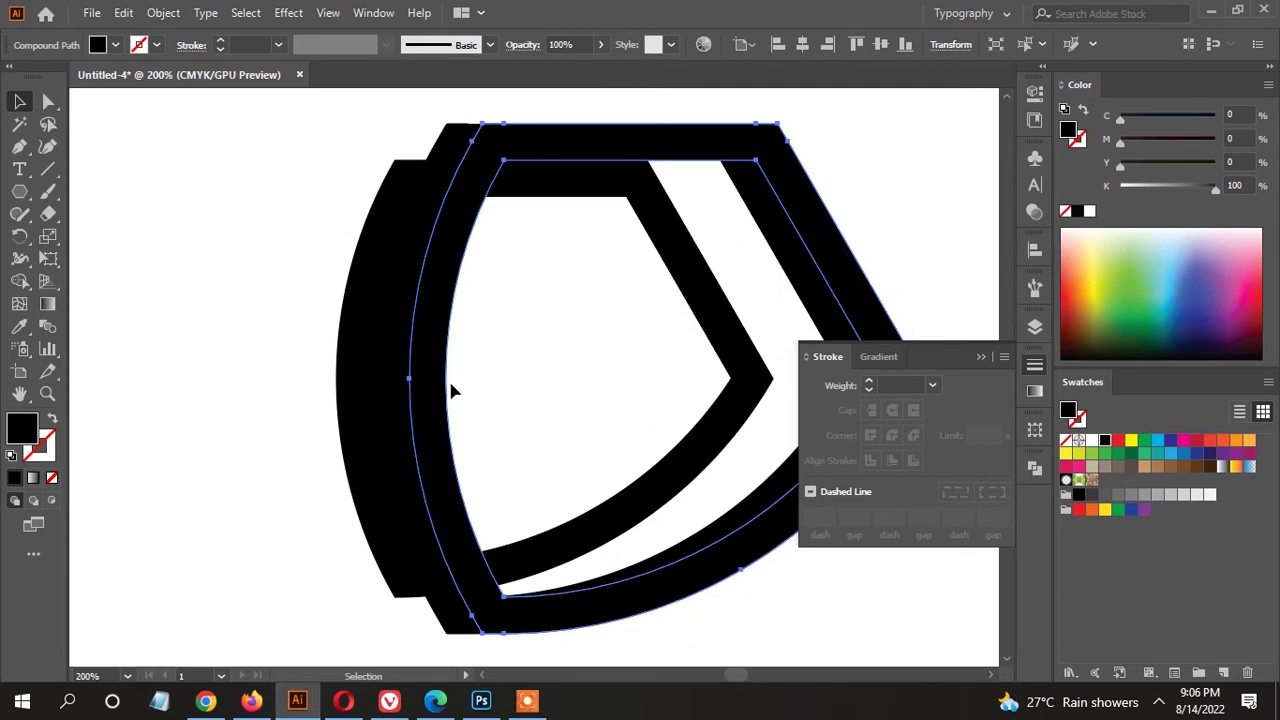
{"action": "key", "text": "ctrl+d"}
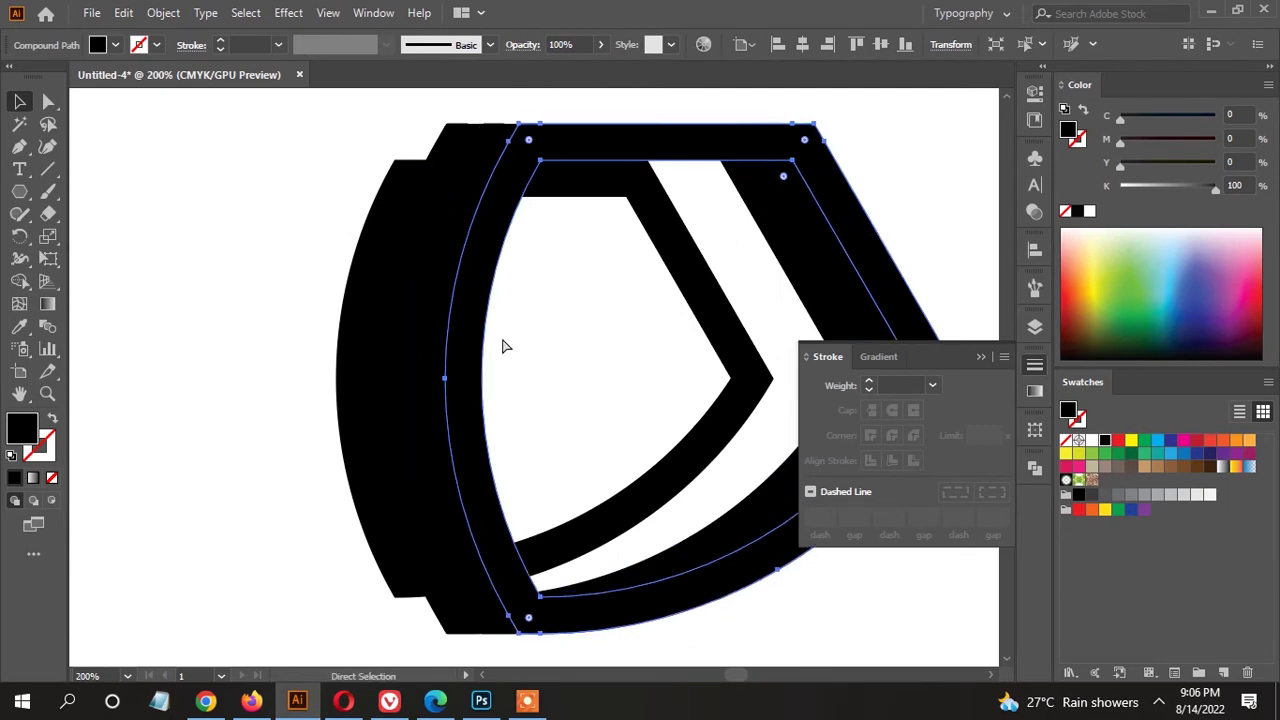
{"action": "key", "text": "ctrl+d"}
Bring the reference logo into view and select all the chevron copies.
{"action": "scroll", "coordinate": [381, 361], "scroll_direction": "down", "scroll_amount": 1}
{"action": "scroll", "coordinate": [329, 292], "scroll_direction": "down", "scroll_amount": 1}
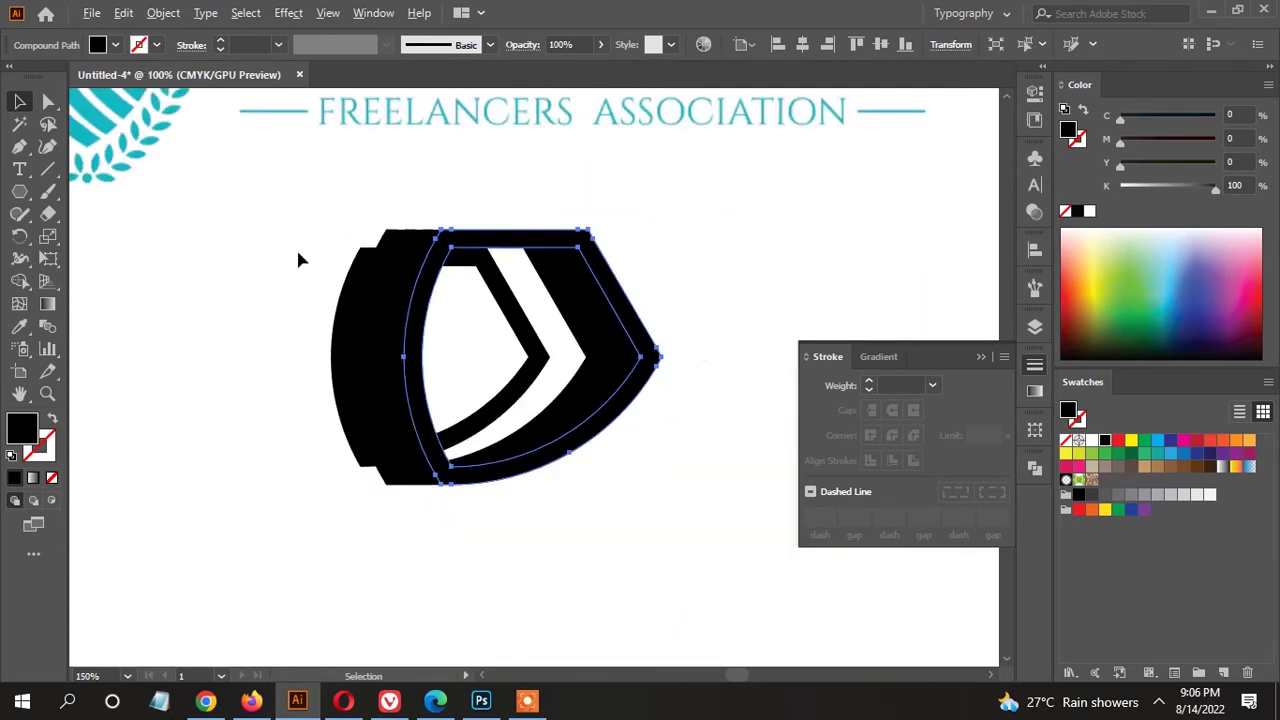
{"action": "left_click_drag", "start_coordinate": [297, 257], "coordinate": [417, 449]}
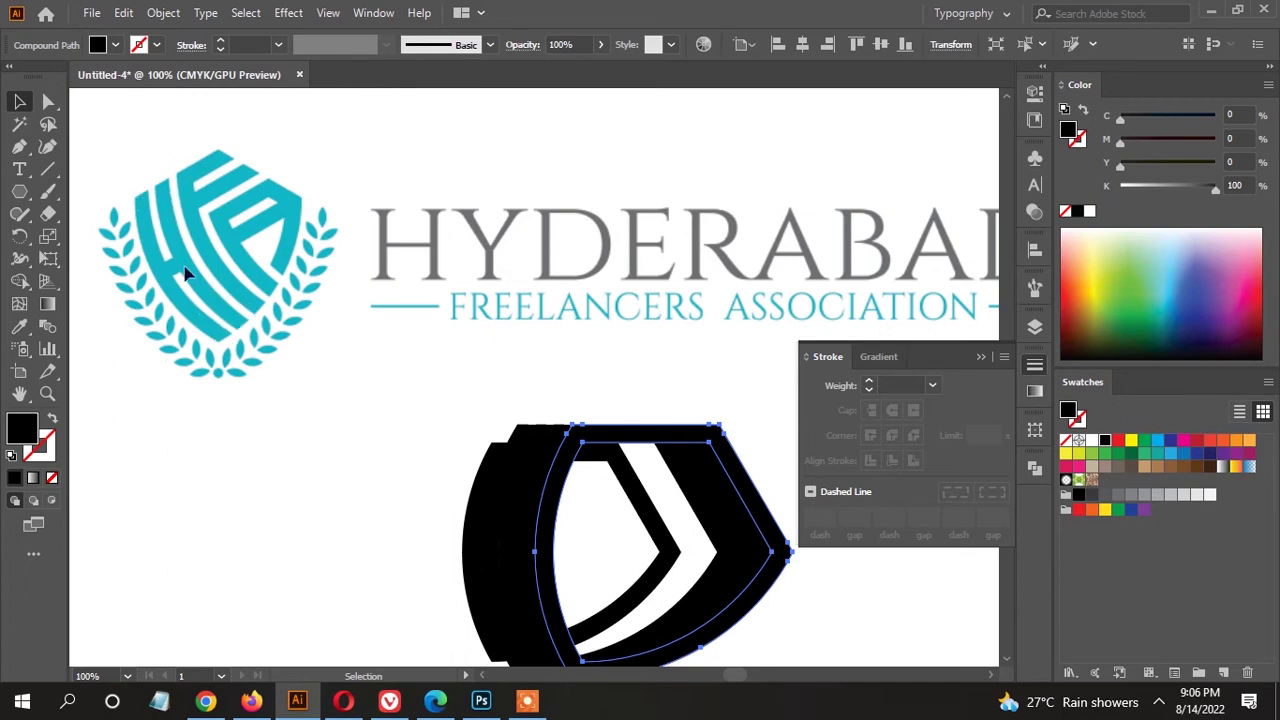
{"action": "key", "text": "ctrl+a"}
Zoom in, deselect, and place an offset chevron copy to the right.
{"action": "key", "text": "ctrl+equal"}
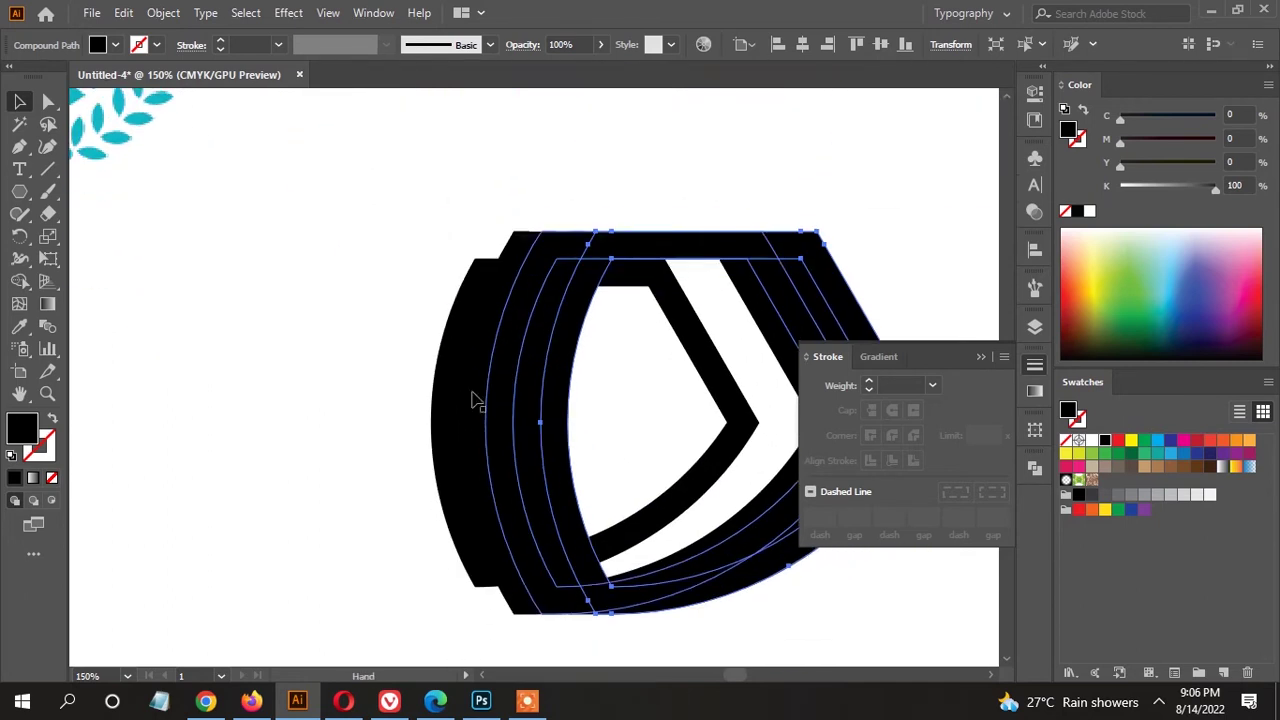
{"action": "left_click", "coordinate": [618, 461]}
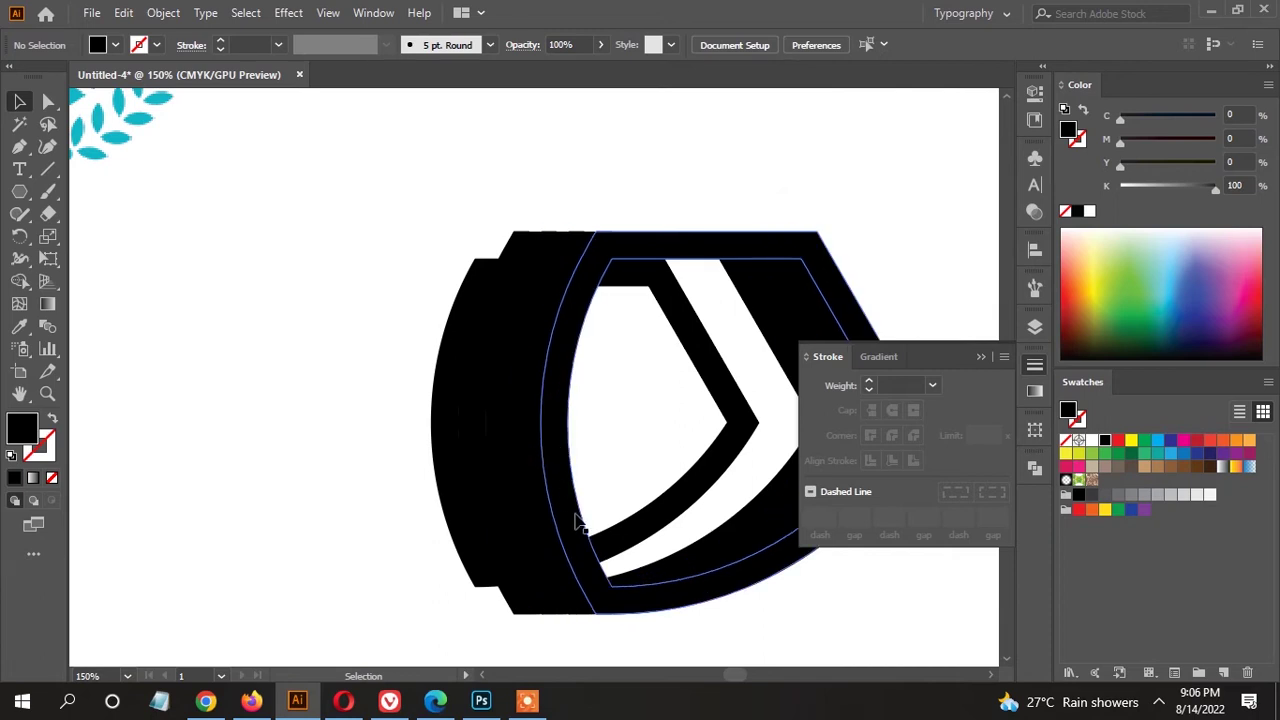
{"action": "scroll", "coordinate": [557, 429], "scroll_direction": "up", "scroll_amount": 2}
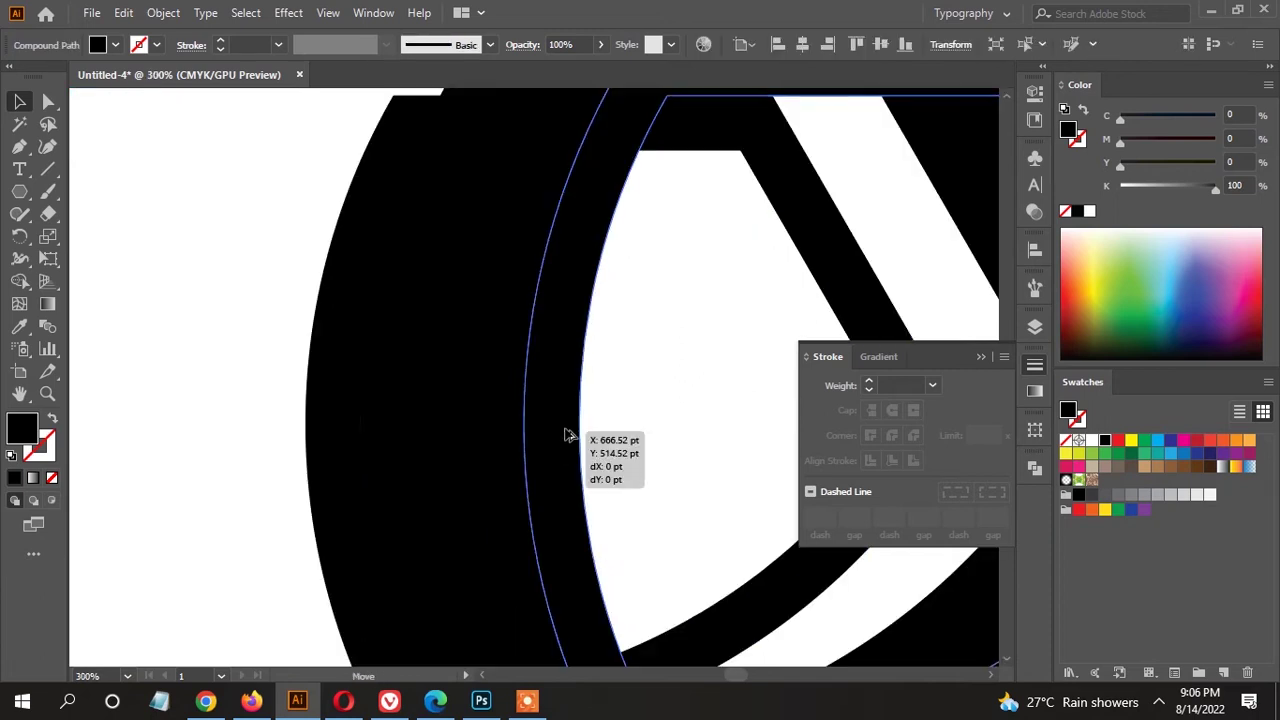
{"action": "mouse_move", "coordinate": [566, 434]}
{"action": "left_mouse_down"}
{"action": "mouse_move", "coordinate": [607, 434]}
{"action": "mouse_move", "coordinate": [570, 502]}
{"action": "left_mouse_up"}
Add another chevron copy shifted 14 pt to the right.
{"action": "scroll", "coordinate": [611, 423], "scroll_direction": "down", "scroll_amount": 1}
{"action": "scroll", "coordinate": [604, 433], "scroll_direction": "down", "scroll_amount": 2}
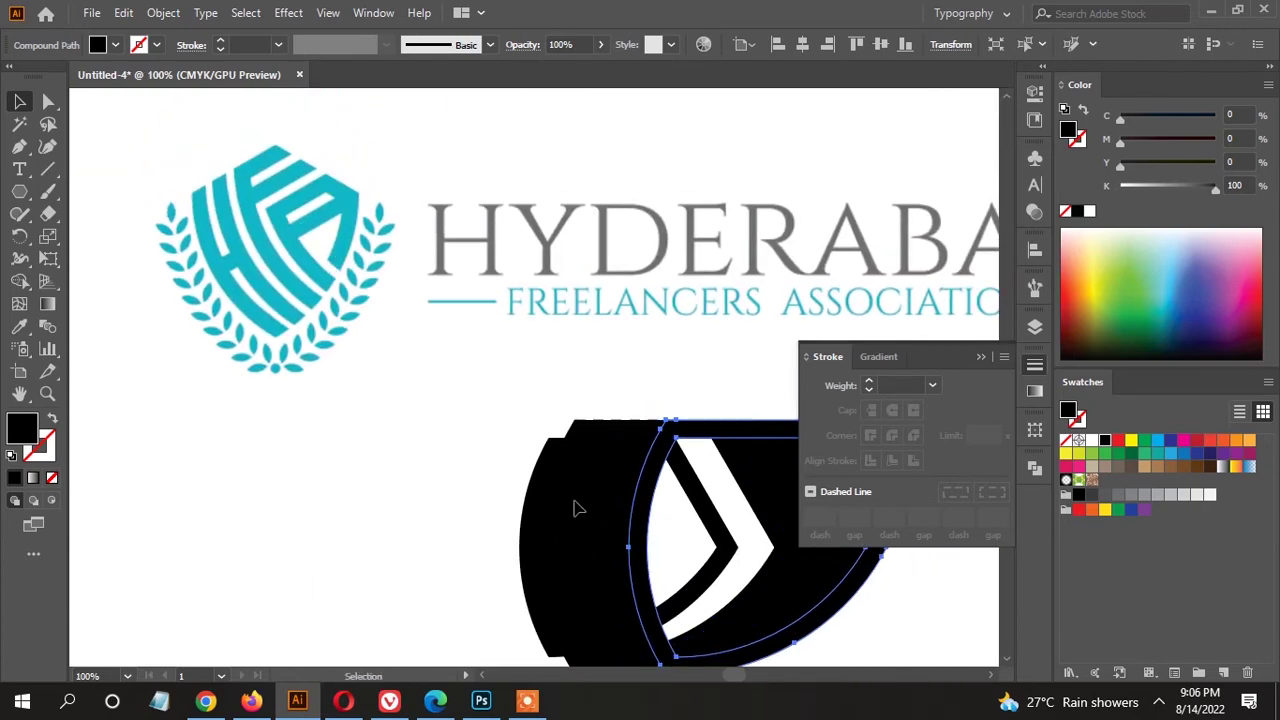
{"action": "scroll", "coordinate": [573, 480], "scroll_direction": "up", "scroll_amount": 2}
{"action": "scroll", "coordinate": [588, 430], "scroll_direction": "down", "scroll_amount": 2}
{"action": "left_click_drag", "start_coordinate": [588, 430], "coordinate": [621, 507]}
{"action": "scroll", "coordinate": [664, 645], "scroll_direction": "up", "scroll_amount": 1}
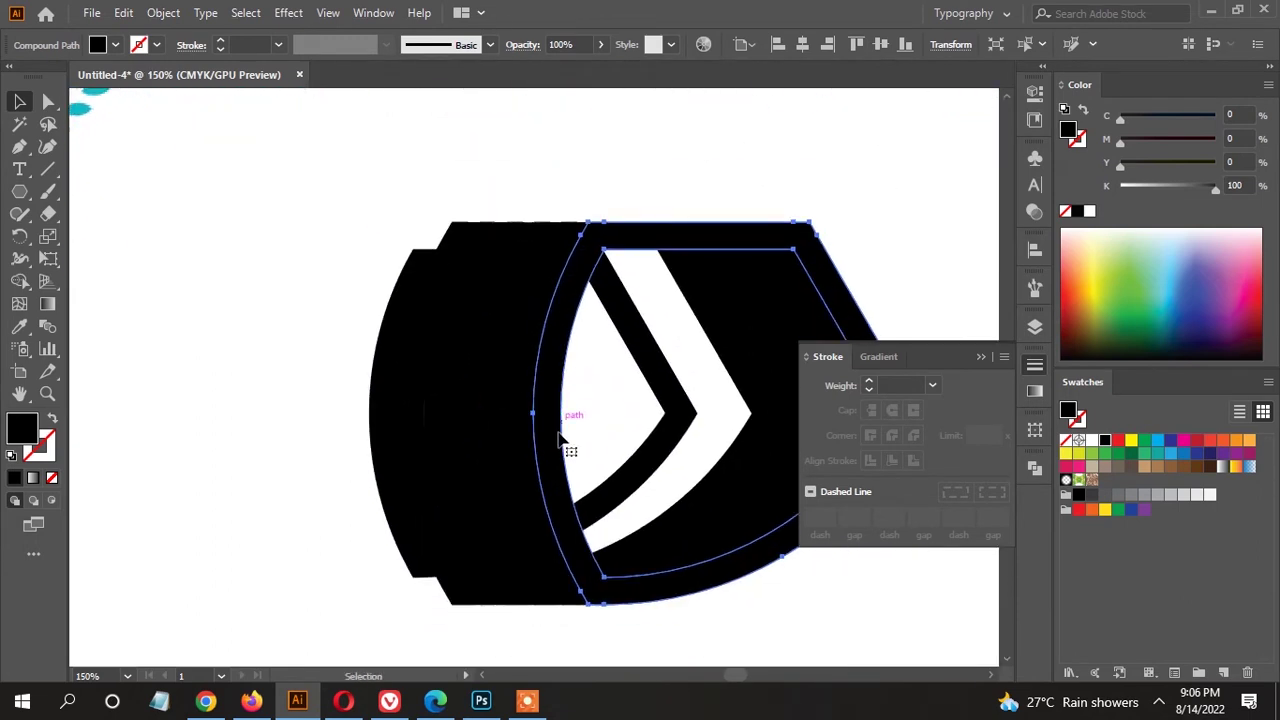
{"action": "left_click_drag", "start_coordinate": [560, 441], "coordinate": [583, 441]}
{"action": "scroll", "coordinate": [583, 445], "scroll_direction": "down", "scroll_amount": 2}
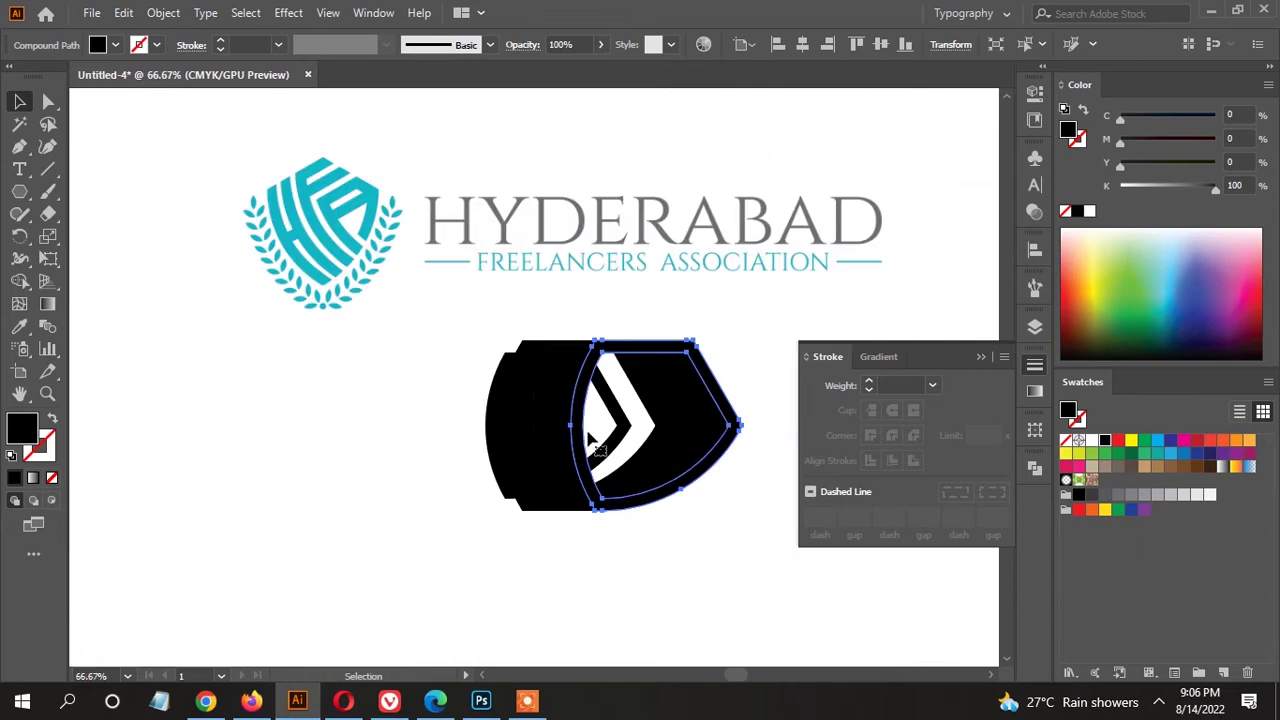
Select all offset chevron copies and merge overlapping regions into stripes with Shape Builder.
{"action": "scroll", "coordinate": [370, 265], "scroll_direction": "up", "scroll_amount": 1}
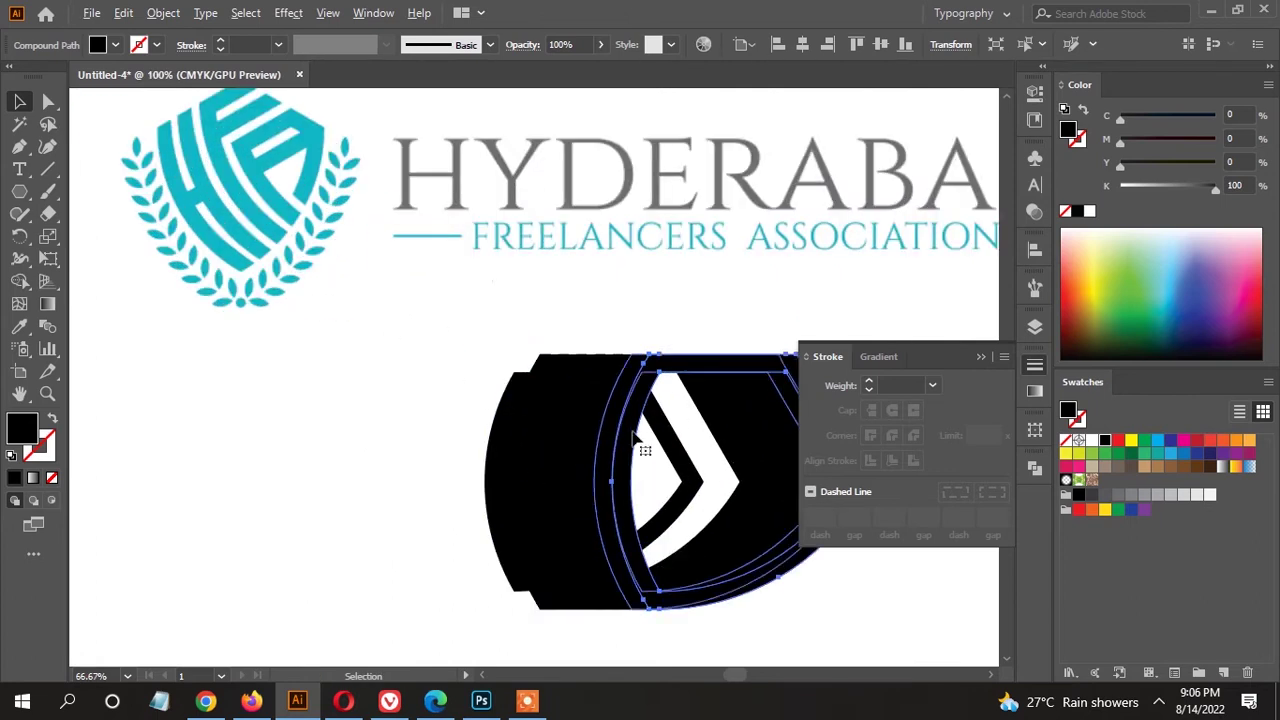
{"action": "left_click_drag", "start_coordinate": [346, 286], "coordinate": [747, 552]}
{"action": "key", "text": "ctrl+d"}
{"action": "key", "text": "ctrl+d"}
{"action": "key", "text": "ctrl+d"}
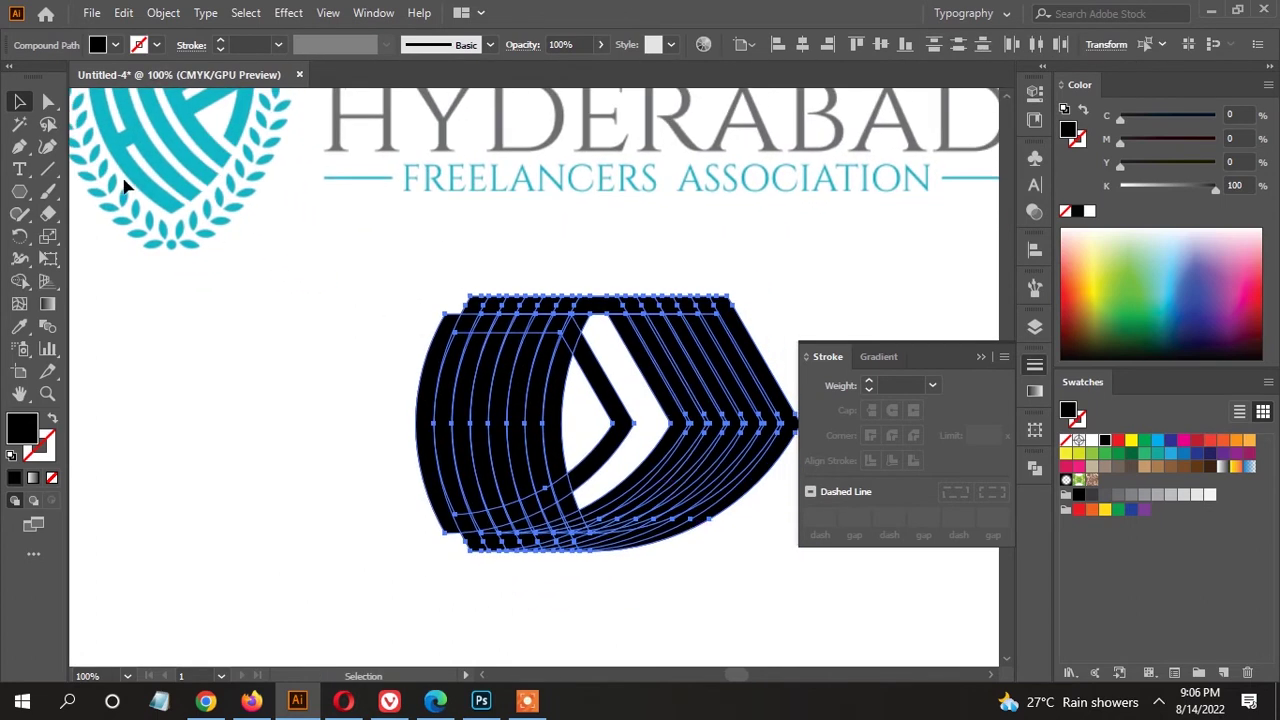
{"action": "left_click_drag", "start_coordinate": [503, 306], "coordinate": [441, 274]}
{"action": "key", "text": "shift+m"}
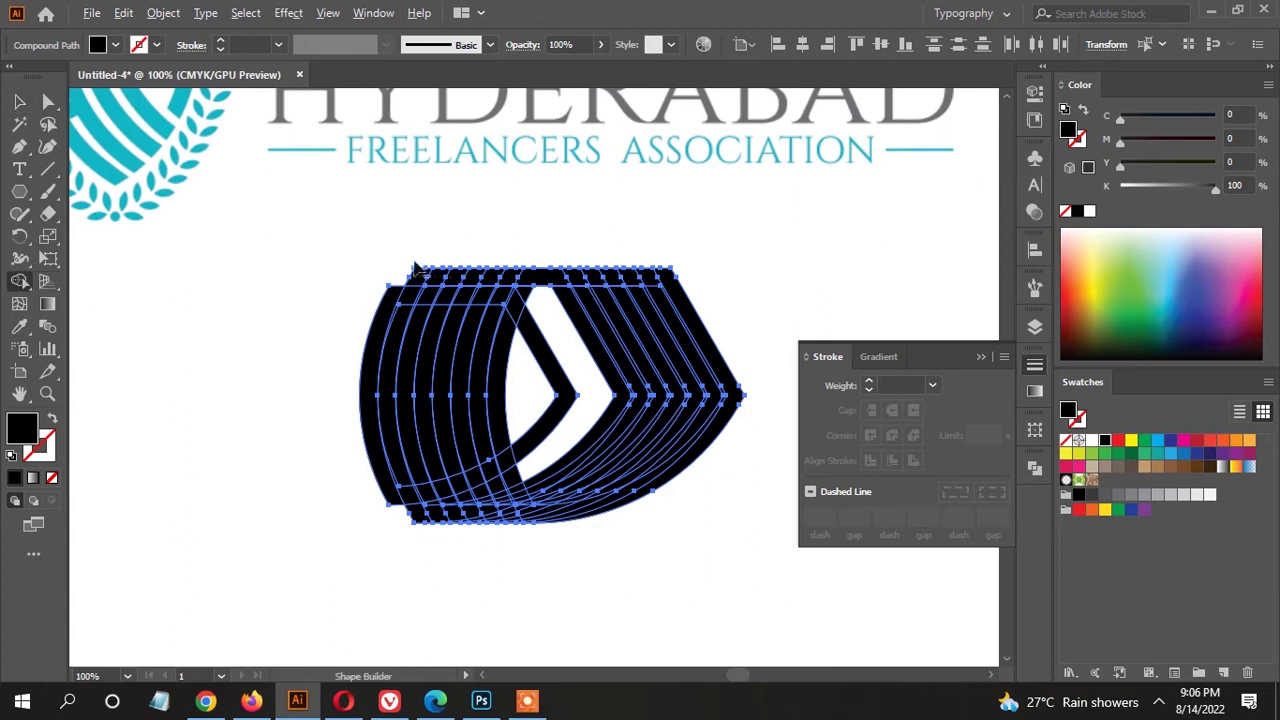
{"action": "left_click_drag", "start_coordinate": [404, 275], "coordinate": [714, 305]}
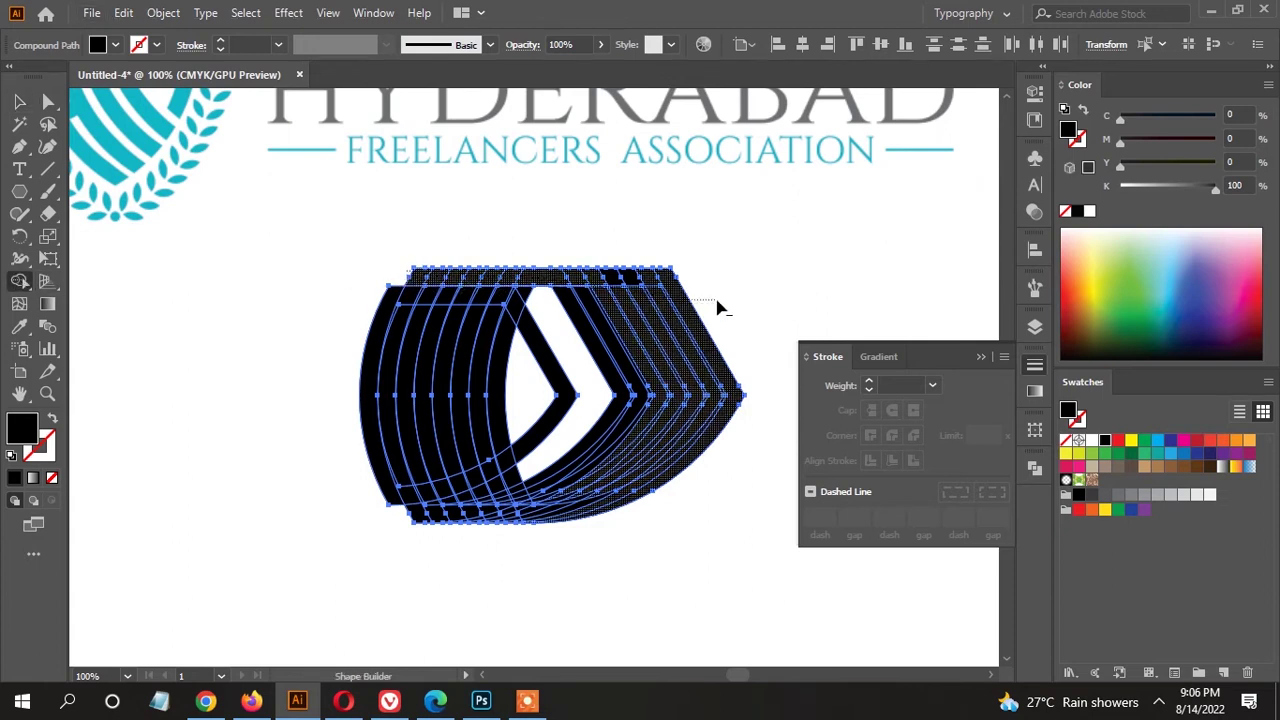
Delete the unwanted lower and right pieces, leaving the trimmed striped shape.
{"action": "scroll", "coordinate": [585, 410], "scroll_direction": "up", "scroll_amount": 1}
{"action": "scroll", "coordinate": [430, 470], "scroll_direction": "up", "scroll_amount": 2}
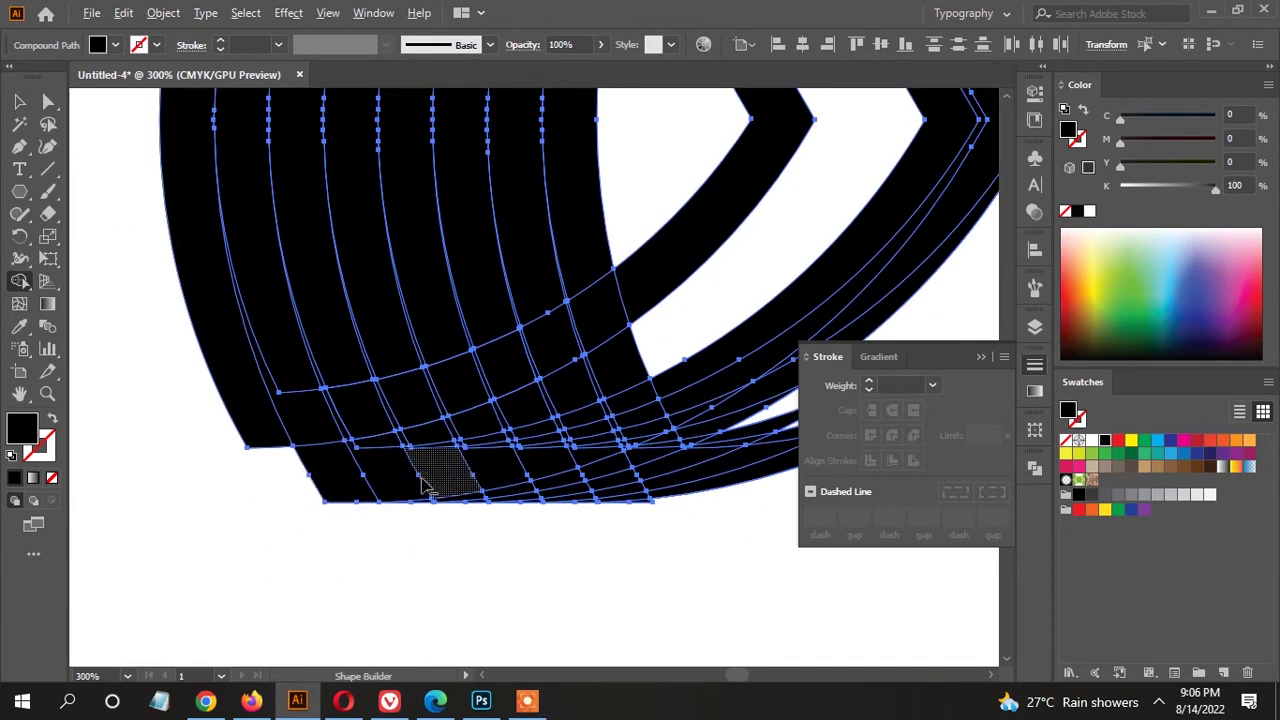
{"action": "left_click_drag", "start_coordinate": [340, 467], "coordinate": [585, 612]}
{"action": "scroll", "coordinate": [500, 430], "scroll_direction": "down", "scroll_amount": 1}
{"action": "scroll", "coordinate": [394, 529], "scroll_direction": "up", "scroll_amount": 2}
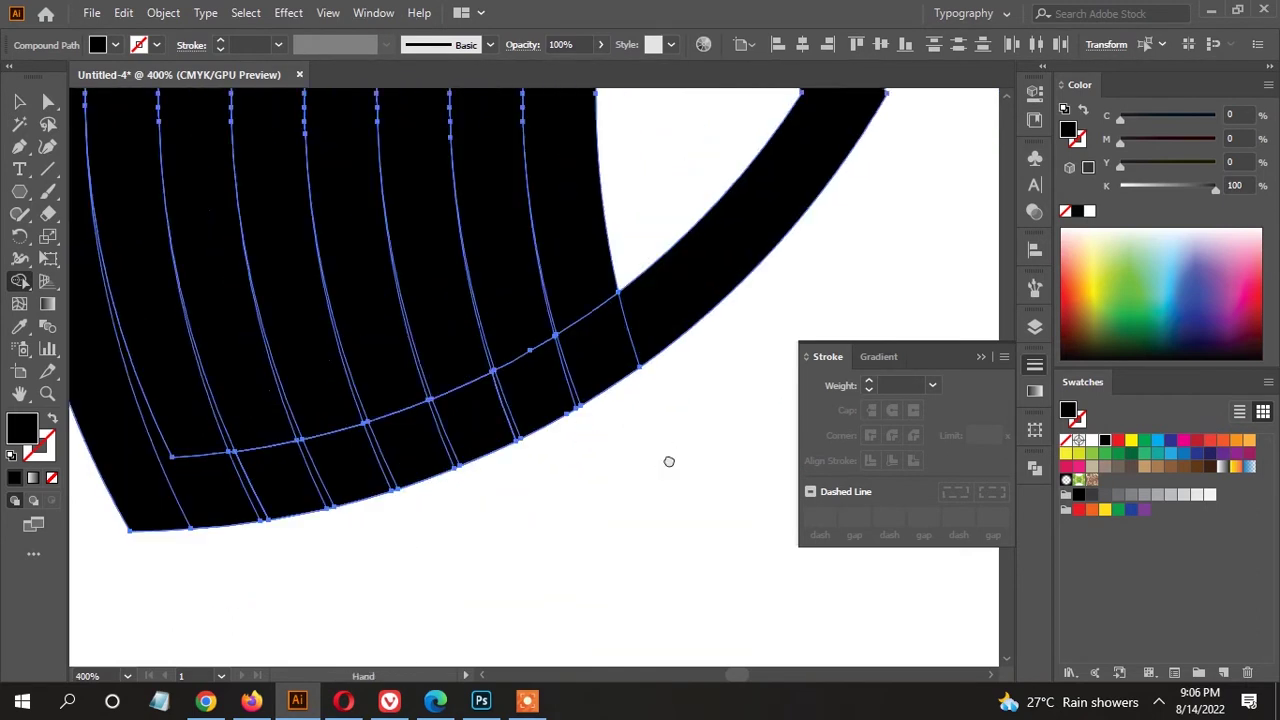
{"action": "scroll", "coordinate": [697, 235], "scroll_direction": "down", "scroll_amount": 4}
{"action": "scroll", "coordinate": [640, 290], "scroll_direction": "up", "scroll_amount": 2}
{"action": "scroll", "coordinate": [689, 289], "scroll_direction": "down", "scroll_amount": 3}
{"action": "scroll", "coordinate": [717, 266], "scroll_direction": "up", "scroll_amount": 1}
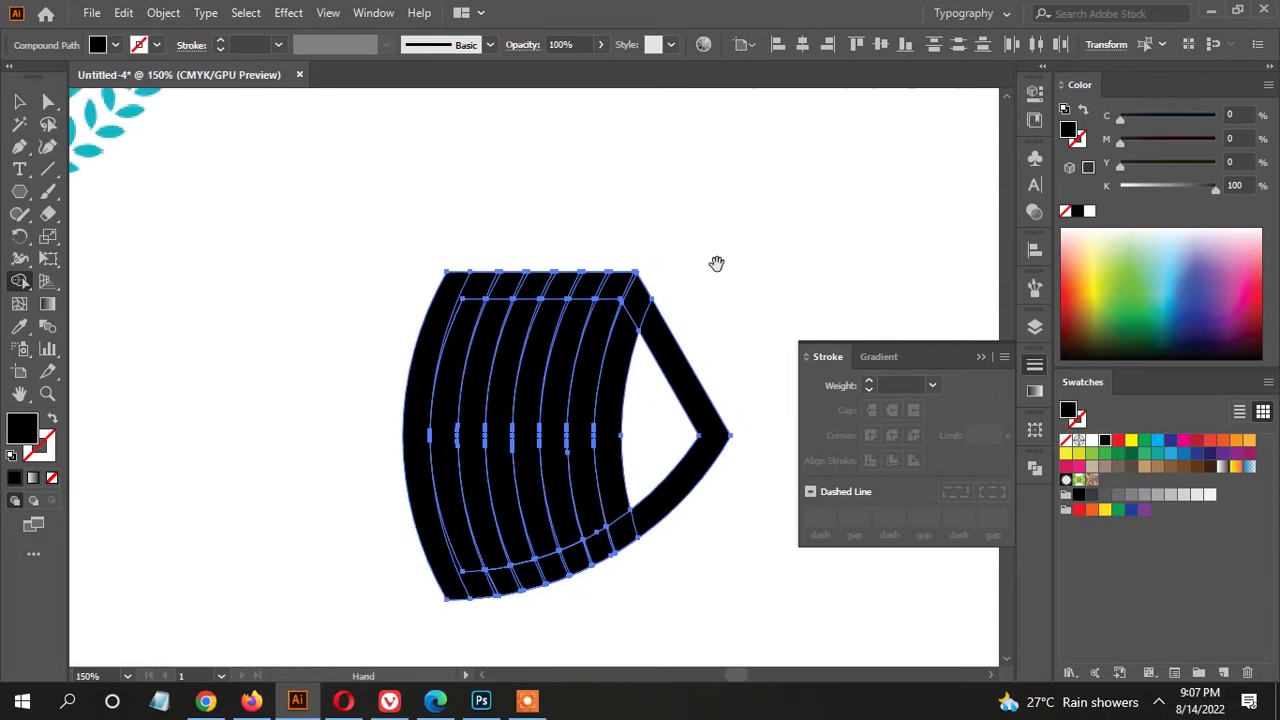
{"action": "key", "text": "v"}
{"action": "left_click", "coordinate": [263, 257]}
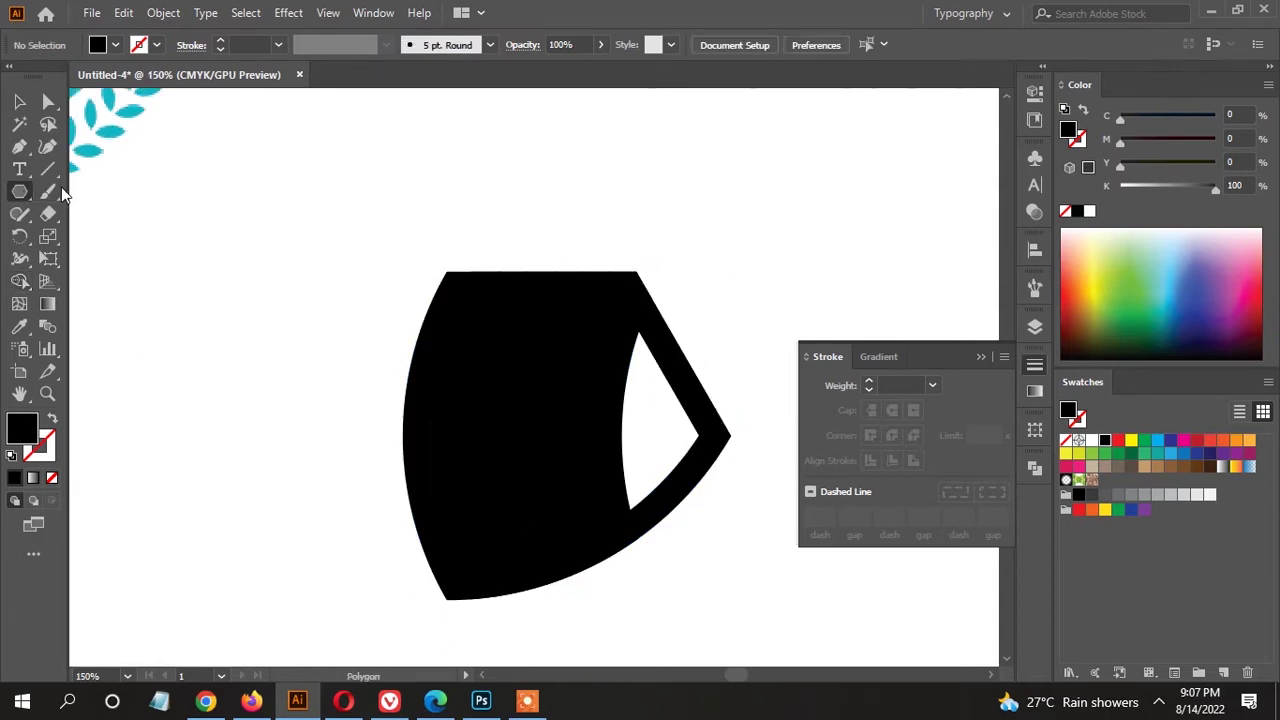
Draw a thin black rectangle across the top of the striped shape.
{"action": "right_click", "coordinate": [20, 191]}
{"action": "left_click", "coordinate": [110, 191]}
{"action": "left_click_drag", "start_coordinate": [410, 271], "coordinate": [678, 298]}
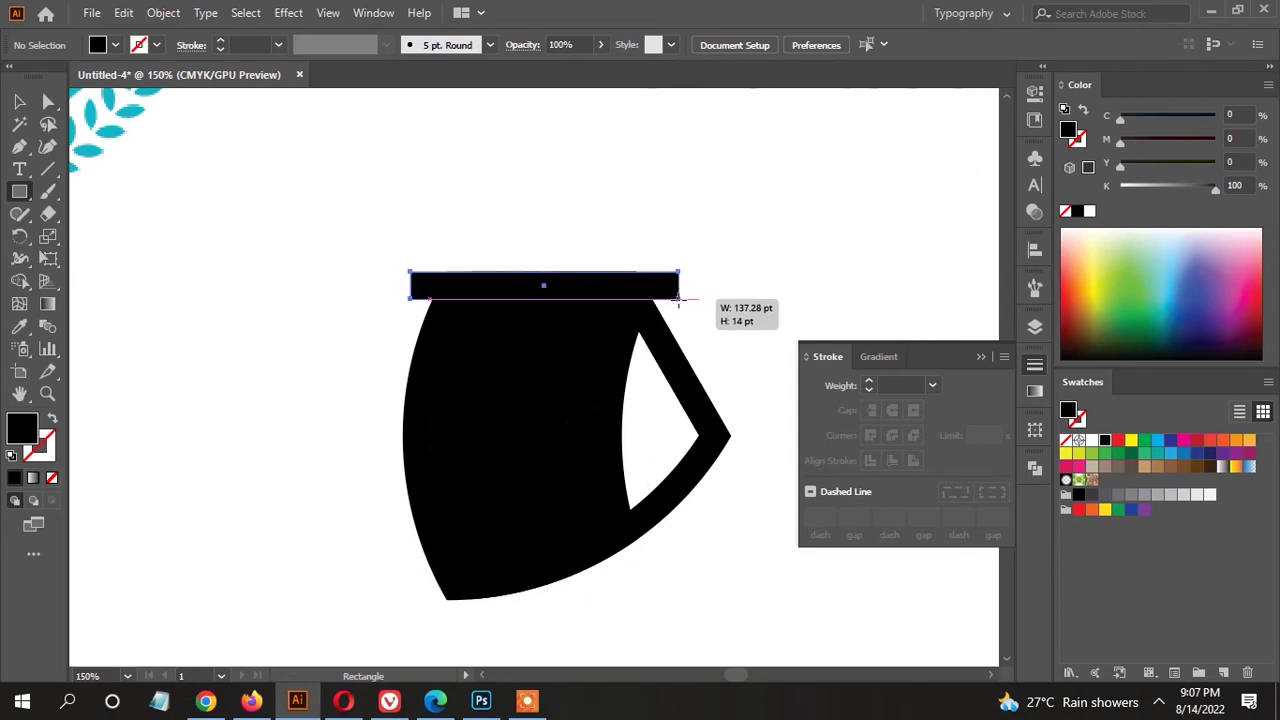
{"action": "key", "text": "ctrl+a"}
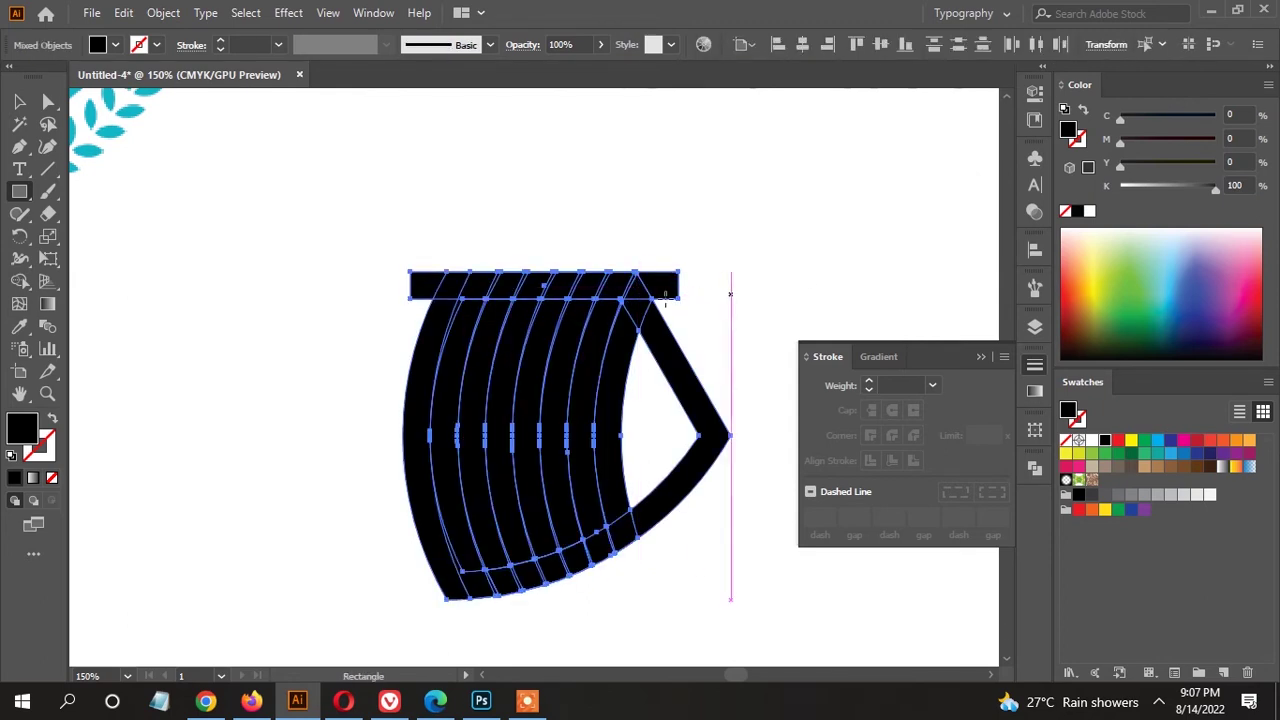
Draw a 157.68 × 14 pt bar along the shape's top edge.
{"action": "scroll", "coordinate": [665, 297], "scroll_direction": "down", "scroll_amount": 1}
{"action": "scroll", "coordinate": [620, 300], "scroll_direction": "down", "scroll_amount": 2}
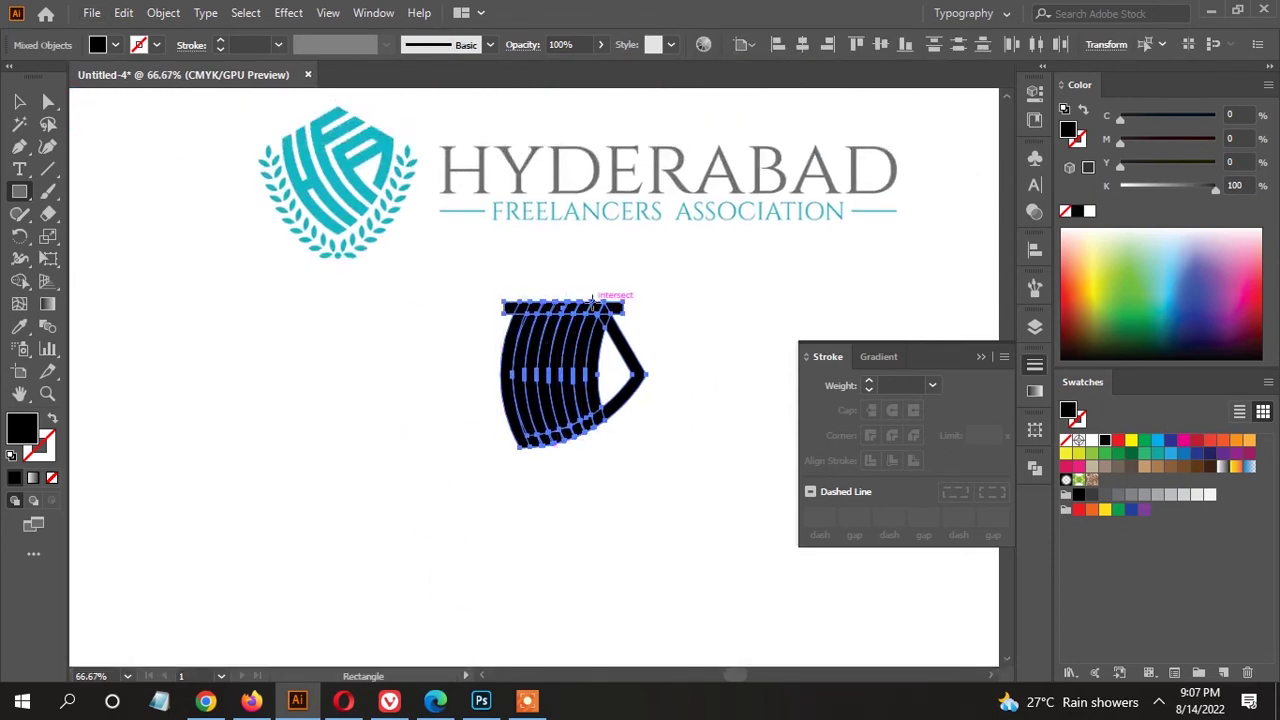
{"action": "scroll", "coordinate": [515, 270], "scroll_direction": "up", "scroll_amount": 1}
{"action": "scroll", "coordinate": [629, 329], "scroll_direction": "up", "scroll_amount": 2}
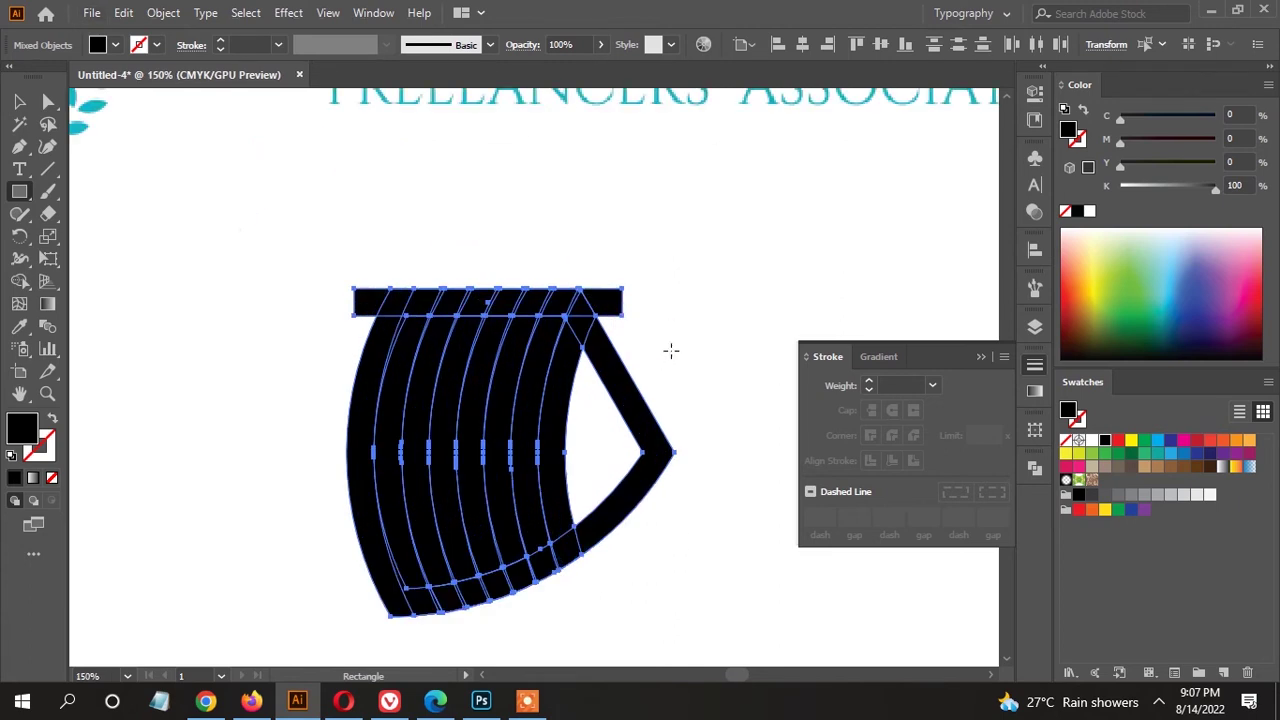
{"action": "left_click", "coordinate": [659, 315]}
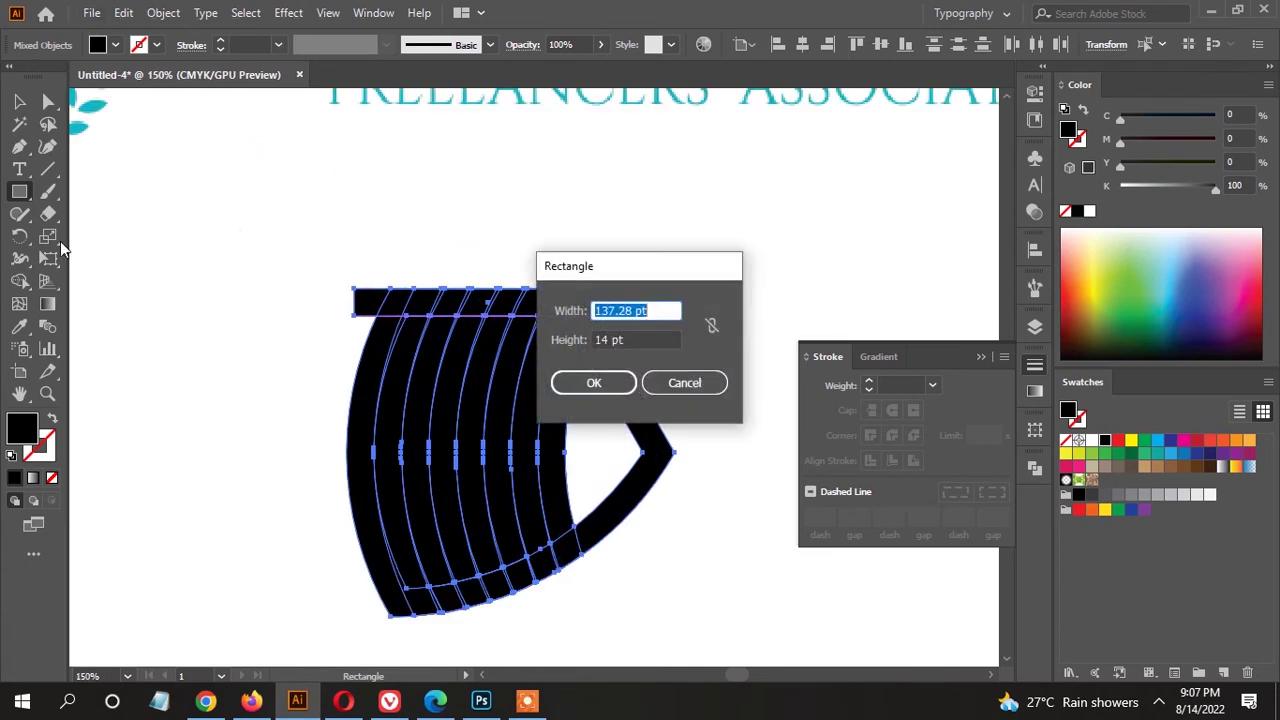
{"action": "left_click", "coordinate": [665, 380]}
{"action": "scroll", "coordinate": [648, 358], "scroll_direction": "down", "scroll_amount": 1}
{"action": "left_click_drag", "start_coordinate": [432, 424], "coordinate": [637, 442]}
Stretch the 14 pt bar symmetrically to about 177.84 pt wide with Free Transform.
{"action": "key", "text": "v"}
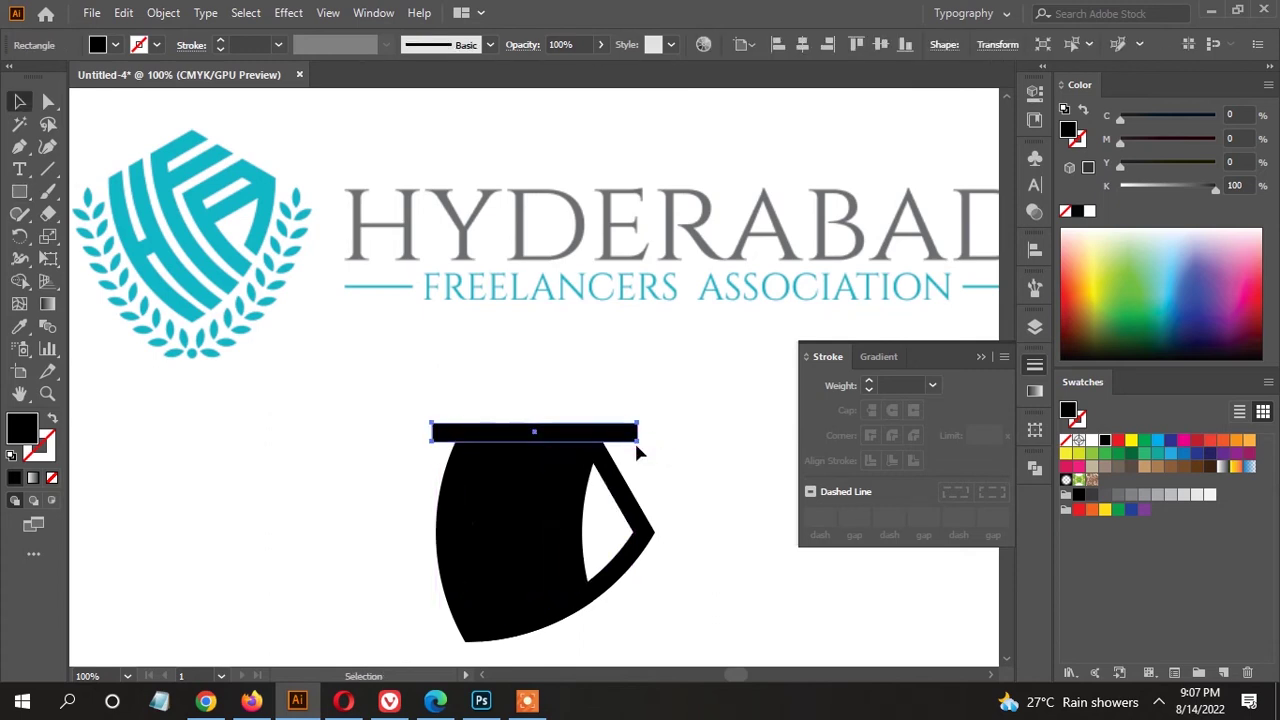
{"action": "key", "text": "e"}
{"action": "left_click_drag", "start_coordinate": [432, 432], "coordinate": [416, 432]}
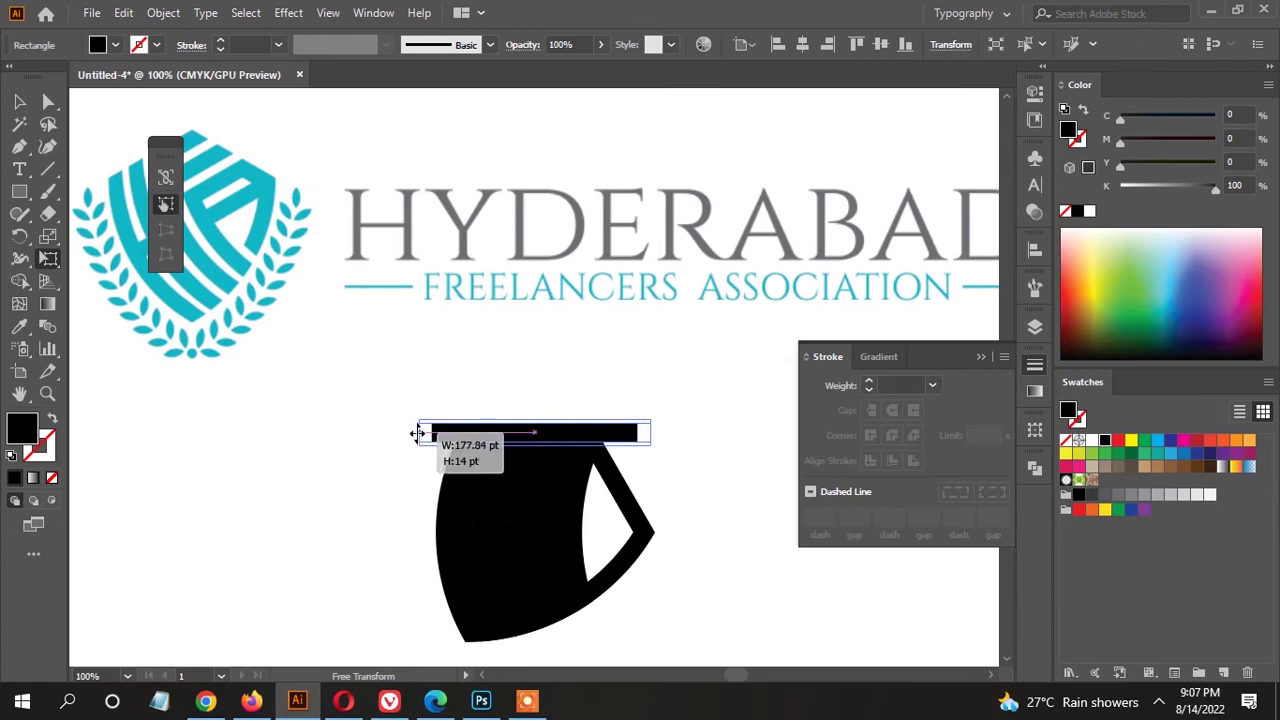
{"action": "left_click_drag", "start_coordinate": [348, 282], "coordinate": [436, 336]}
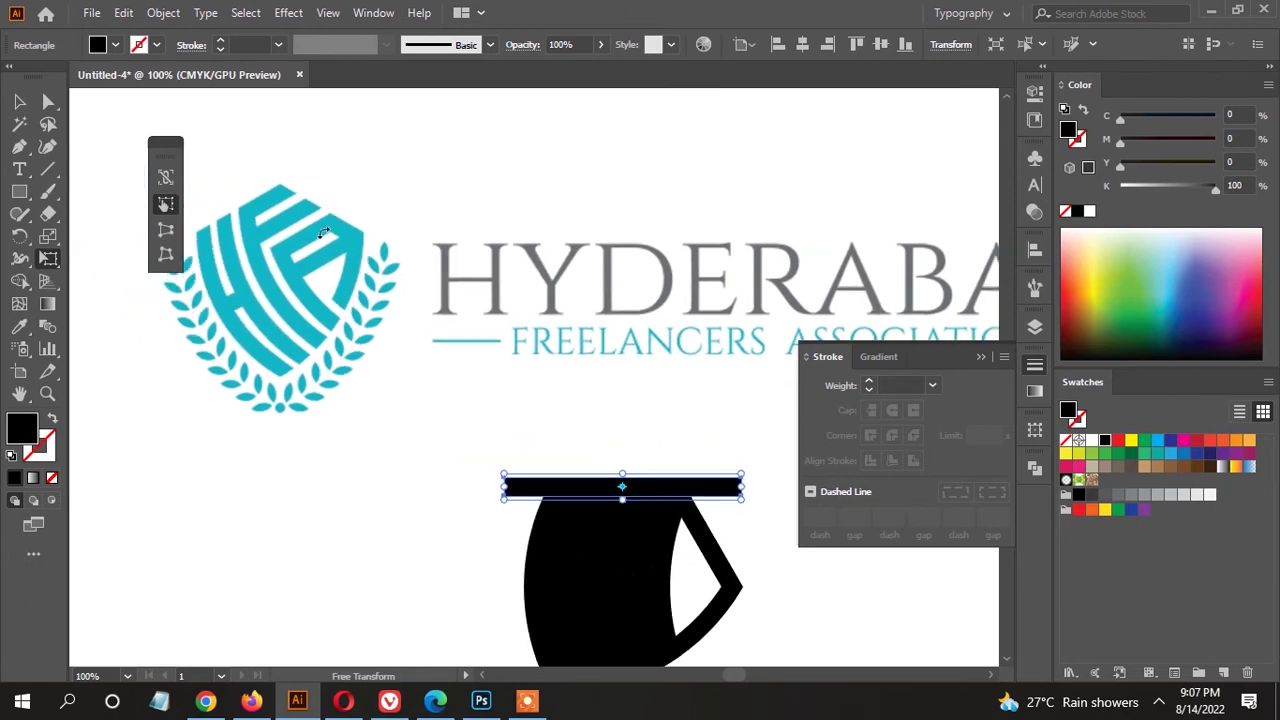
{"action": "key", "text": "v"}
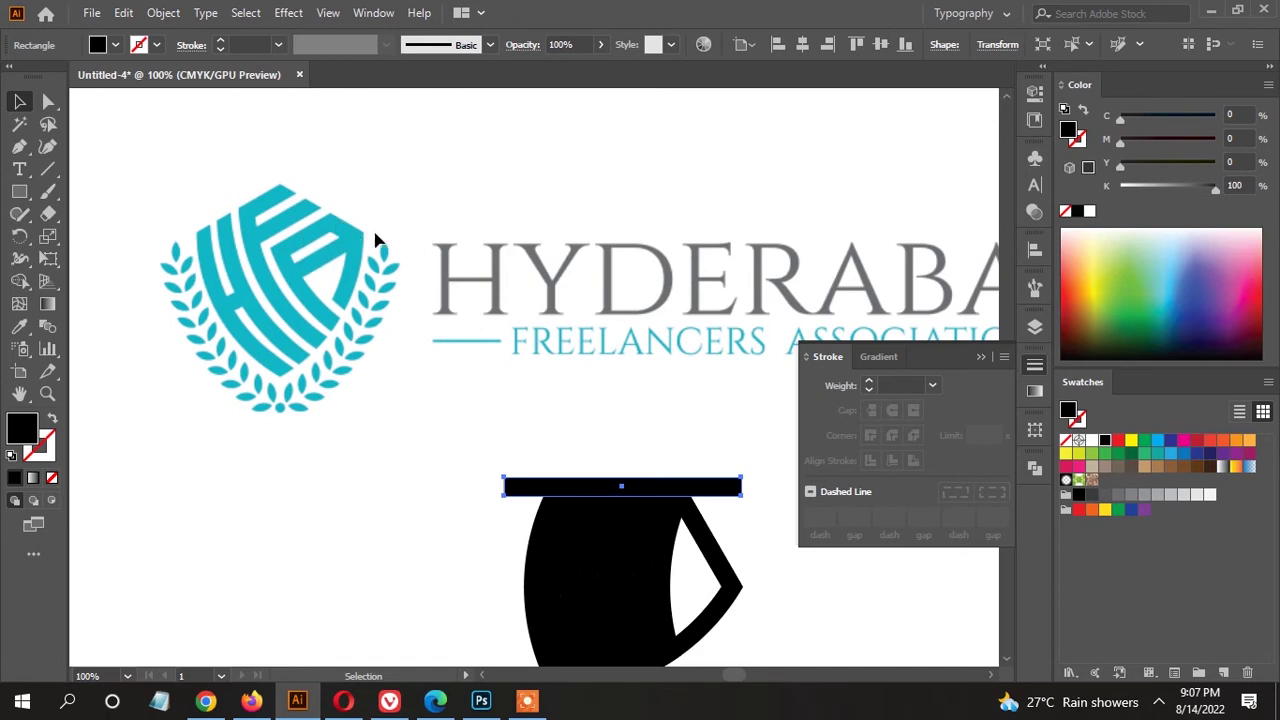
Copy the bar directly below and repeat it twice with Ctrl+D.
{"action": "scroll", "coordinate": [700, 452], "scroll_direction": "down", "scroll_amount": 3}
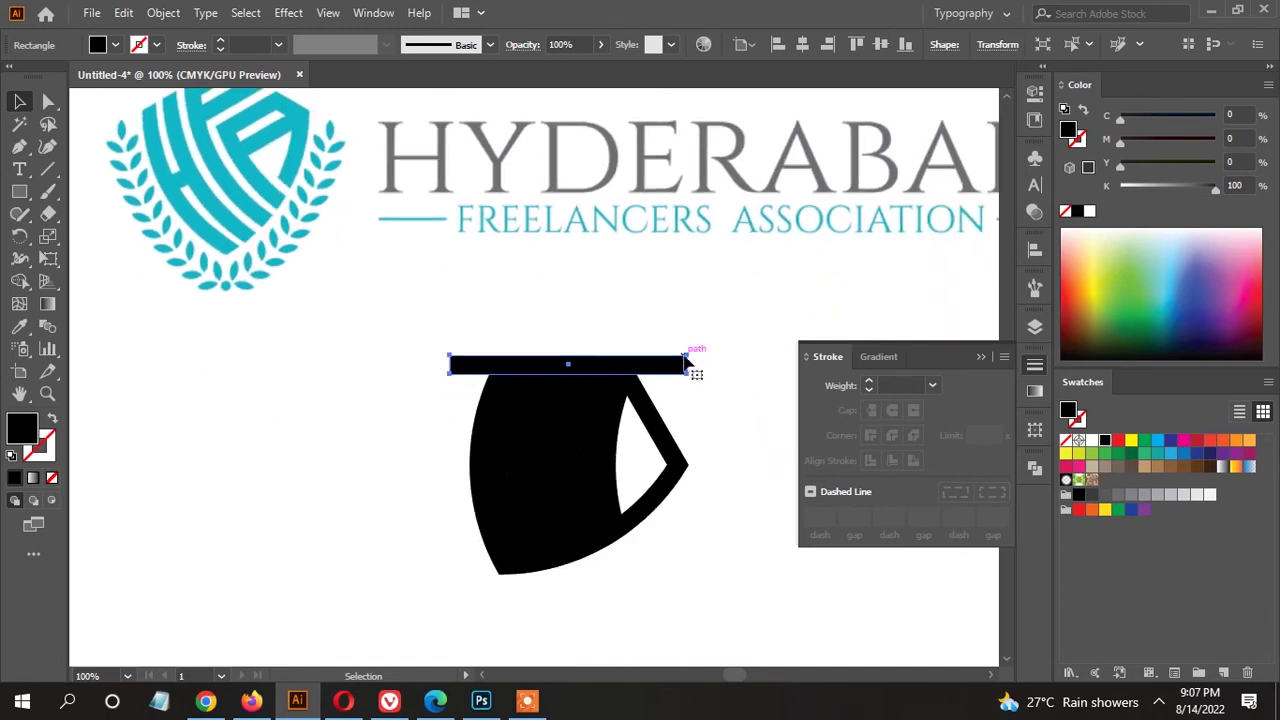
{"action": "left_click_drag", "start_coordinate": [690, 369], "coordinate": [690, 383]}
{"action": "scroll", "coordinate": [689, 374], "scroll_direction": "up", "scroll_amount": 2}
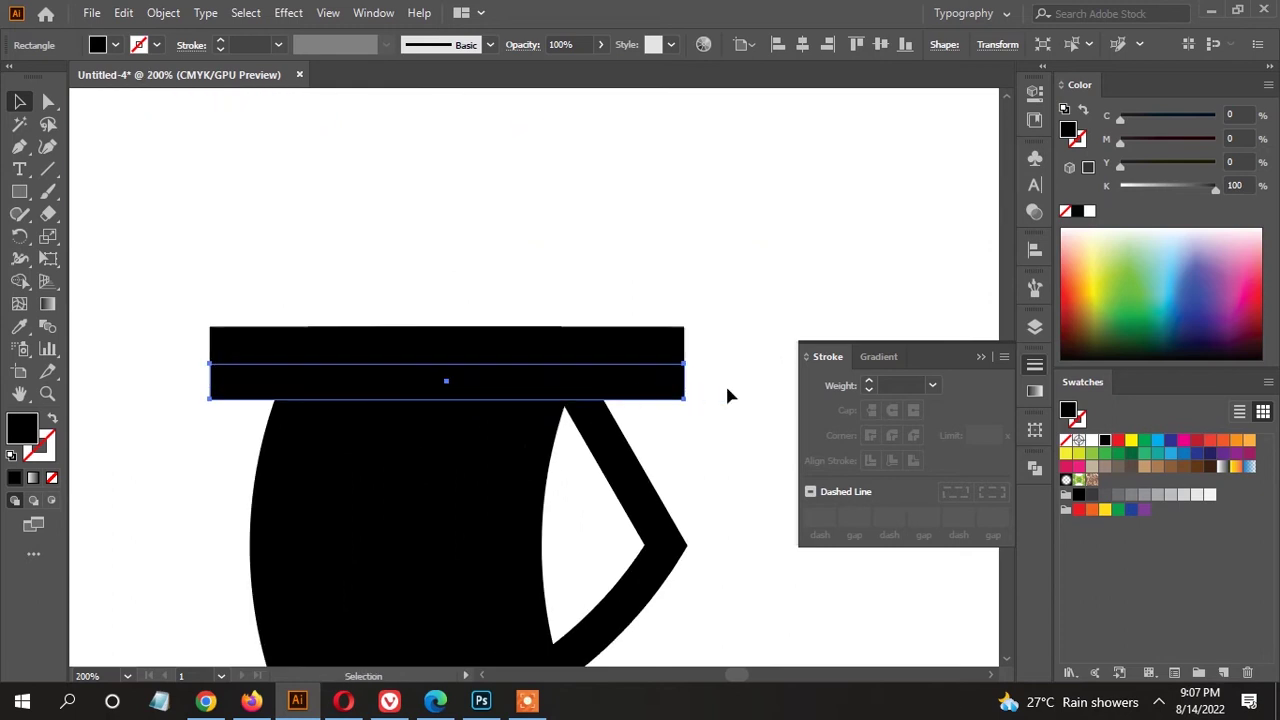
{"action": "scroll", "coordinate": [728, 390], "scroll_direction": "down", "scroll_amount": 1}
{"action": "scroll", "coordinate": [660, 352], "scroll_direction": "down", "scroll_amount": 1}
{"action": "key", "text": "ctrl+d"}
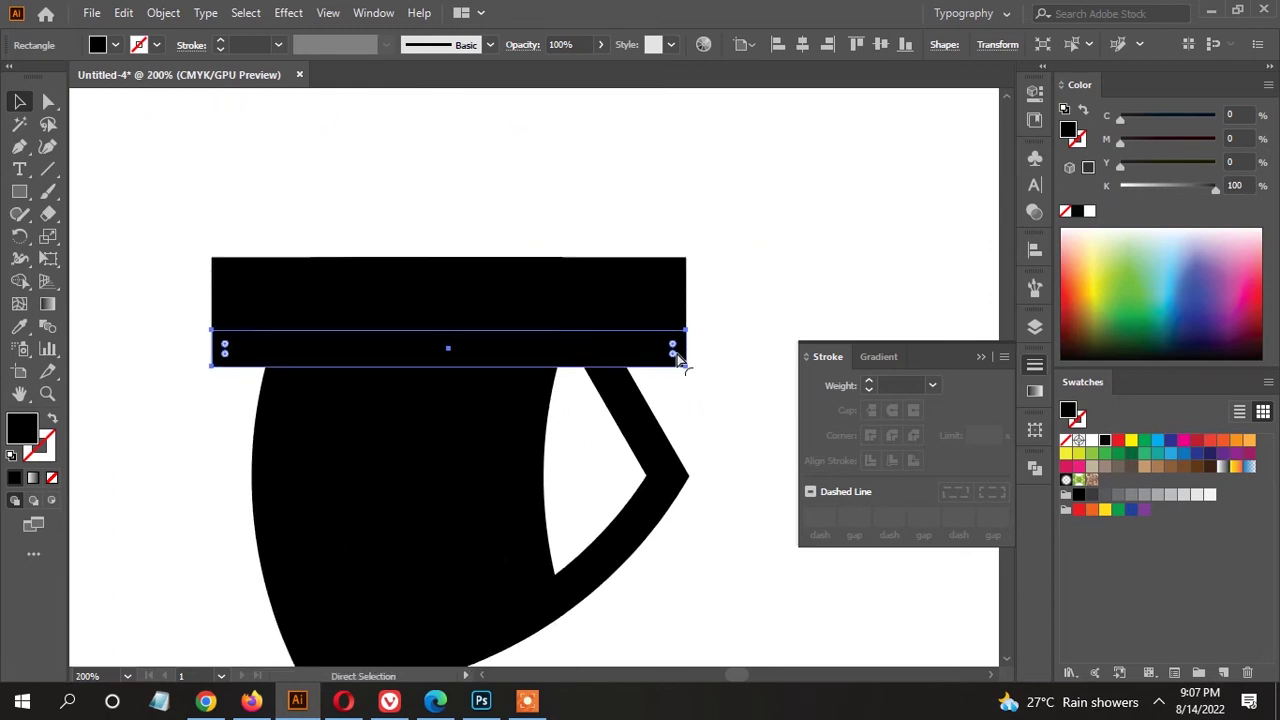
{"action": "key", "text": "ctrl+d"}
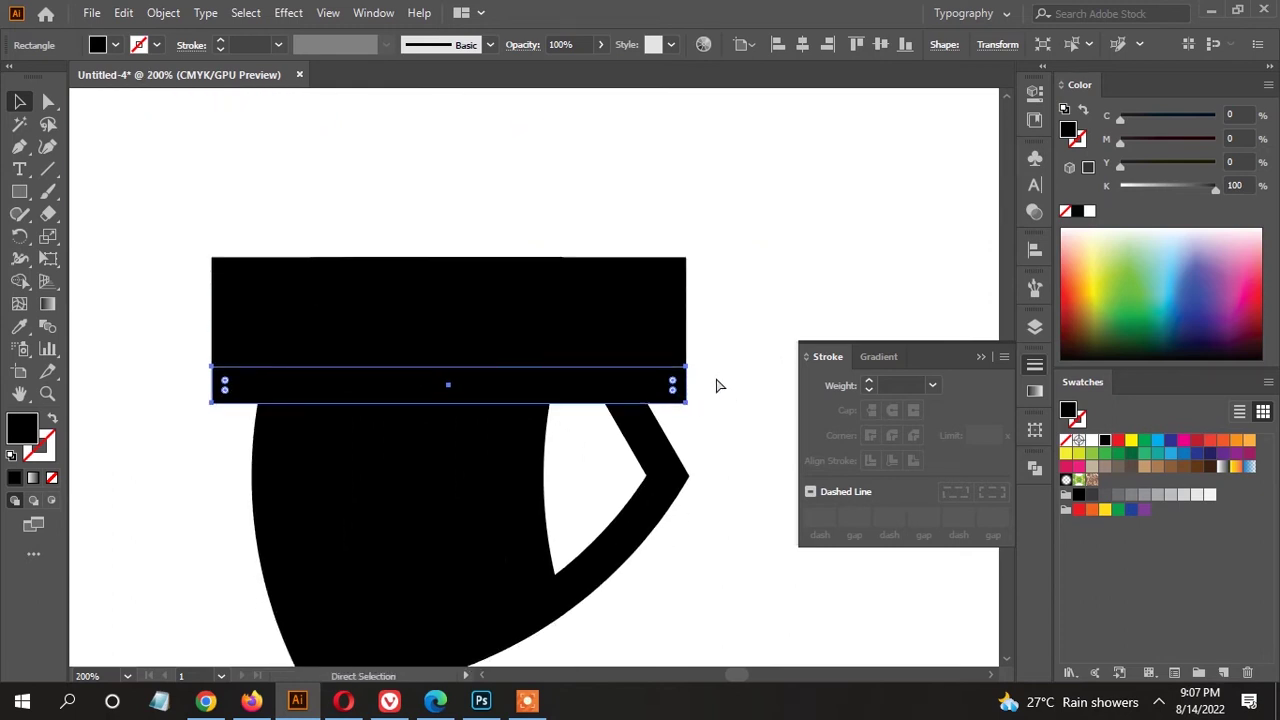
Add two more bars below the stack from the bottom bar.
{"action": "key", "text": "ctrl+a"}
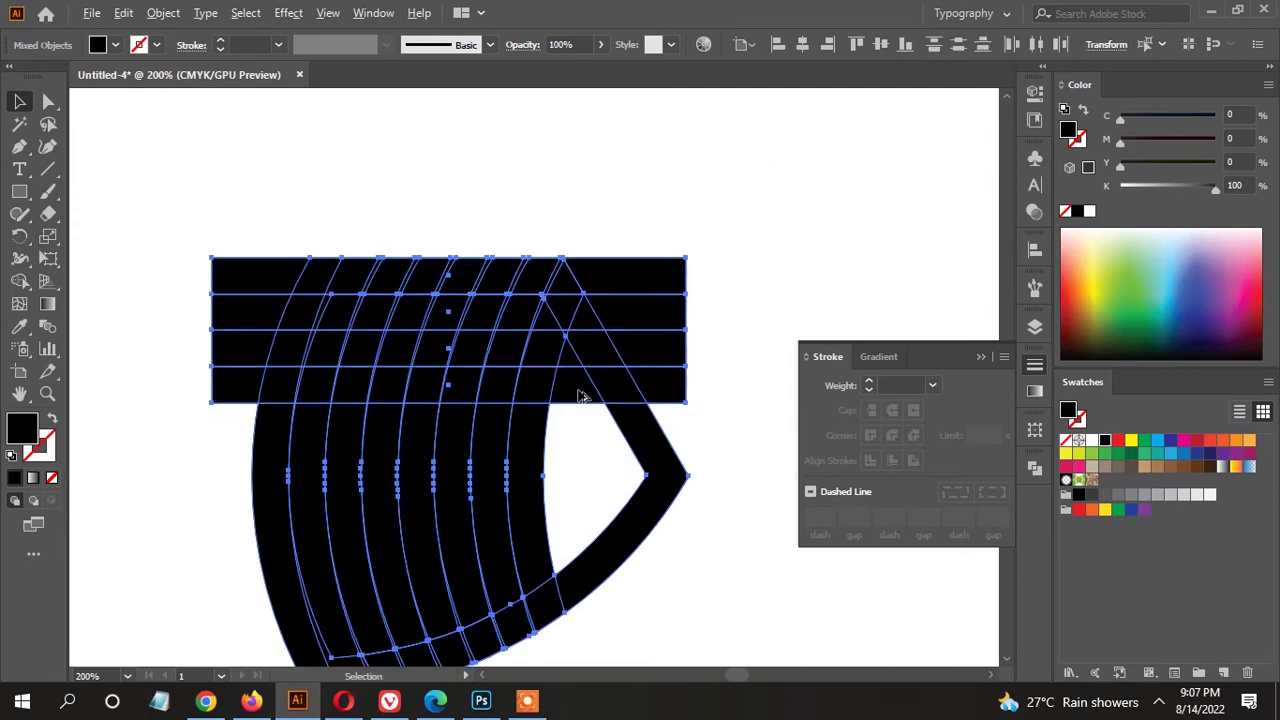
{"action": "scroll", "coordinate": [620, 400], "scroll_direction": "down", "scroll_amount": 1}
{"action": "left_click", "coordinate": [696, 388]}
{"action": "left_click", "coordinate": [629, 398]}
{"action": "key", "text": "ctrl+d"}
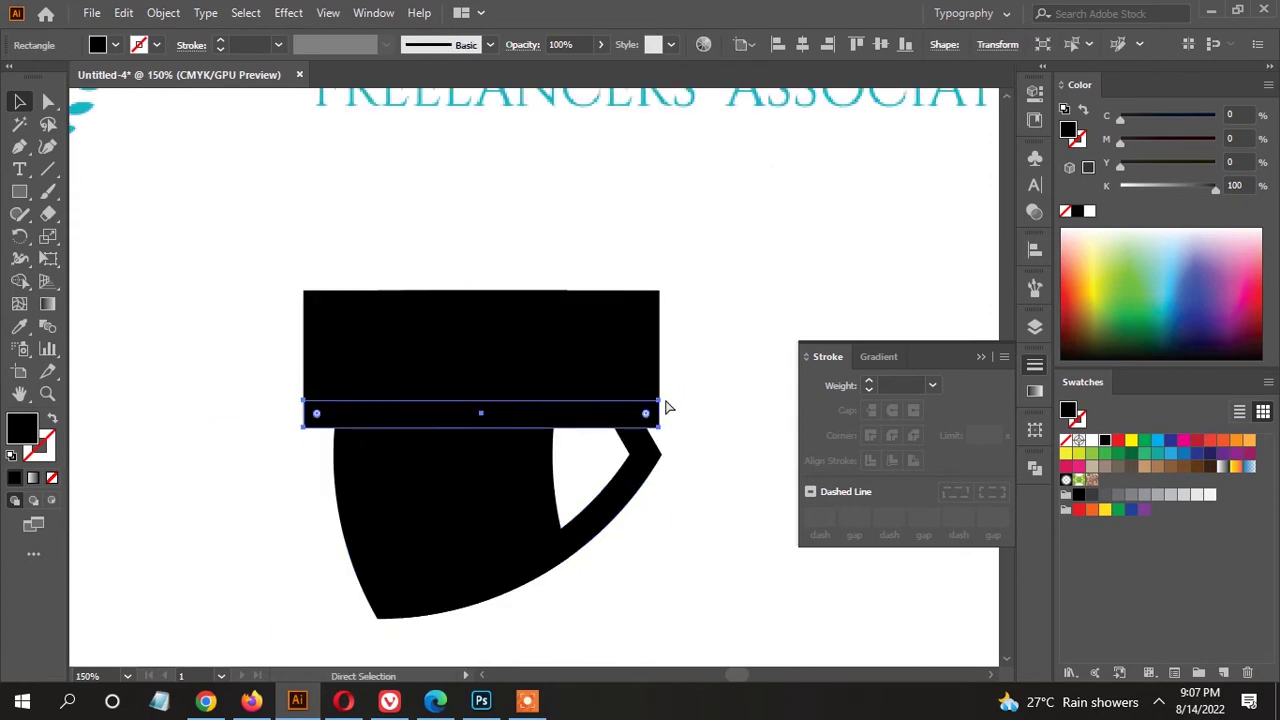
{"action": "key", "text": "ctrl+d"}
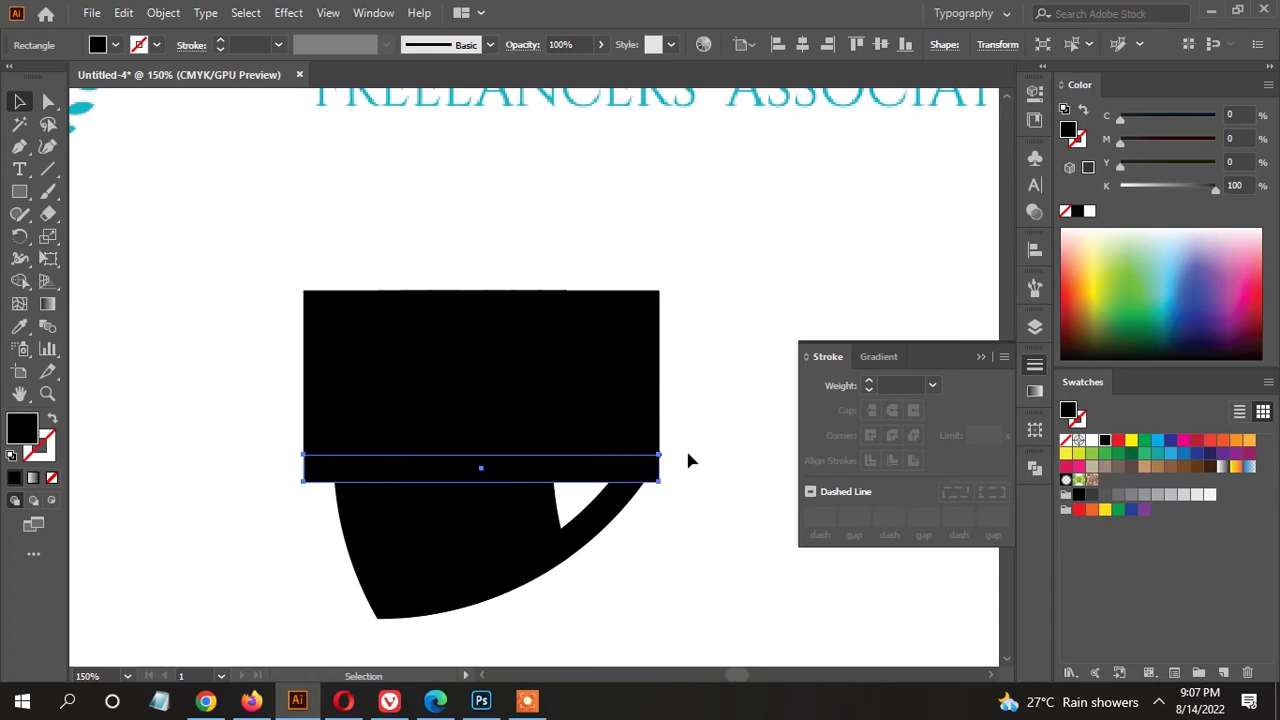
Widen the stacked bars evenly past both sides and group them.
{"action": "scroll", "coordinate": [695, 460], "scroll_direction": "down", "scroll_amount": 2}
{"action": "scroll", "coordinate": [537, 288], "scroll_direction": "up", "scroll_amount": 1}
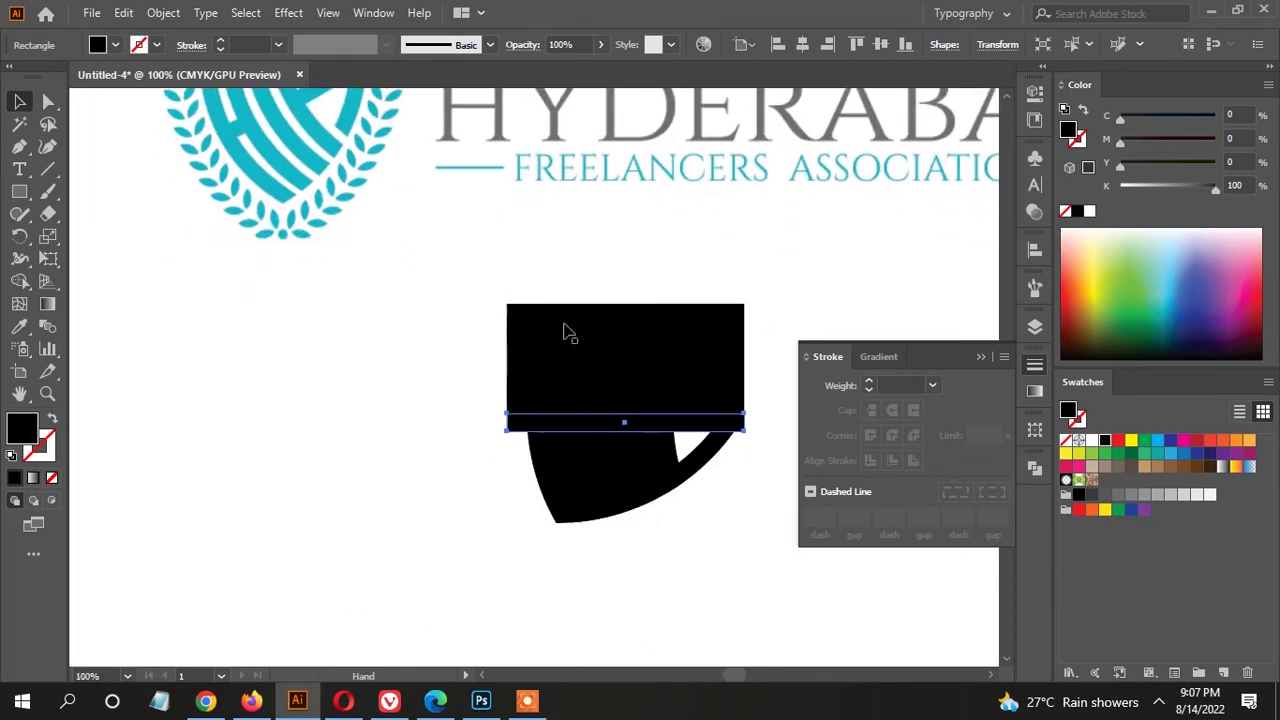
{"action": "left_click_drag", "start_coordinate": [480, 300], "coordinate": [523, 466]}
{"action": "key", "text": "e"}
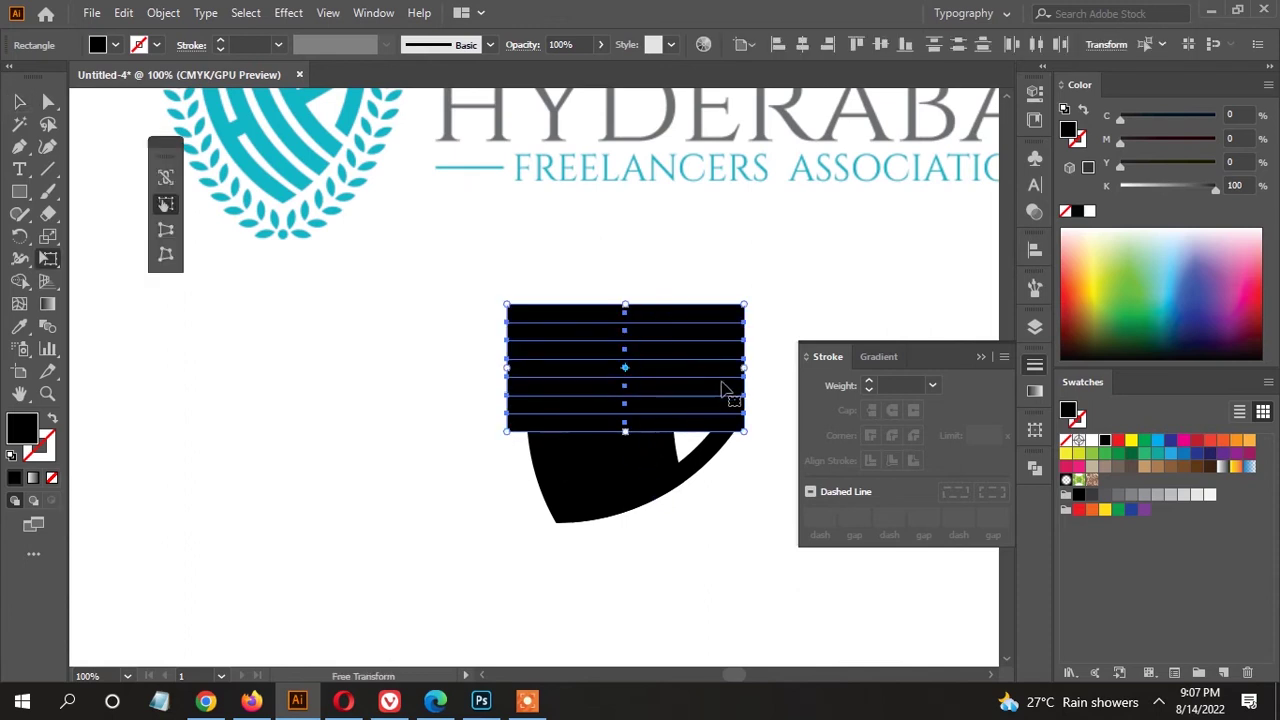
{"action": "left_click_drag", "start_coordinate": [745, 367], "coordinate": [766, 364]}
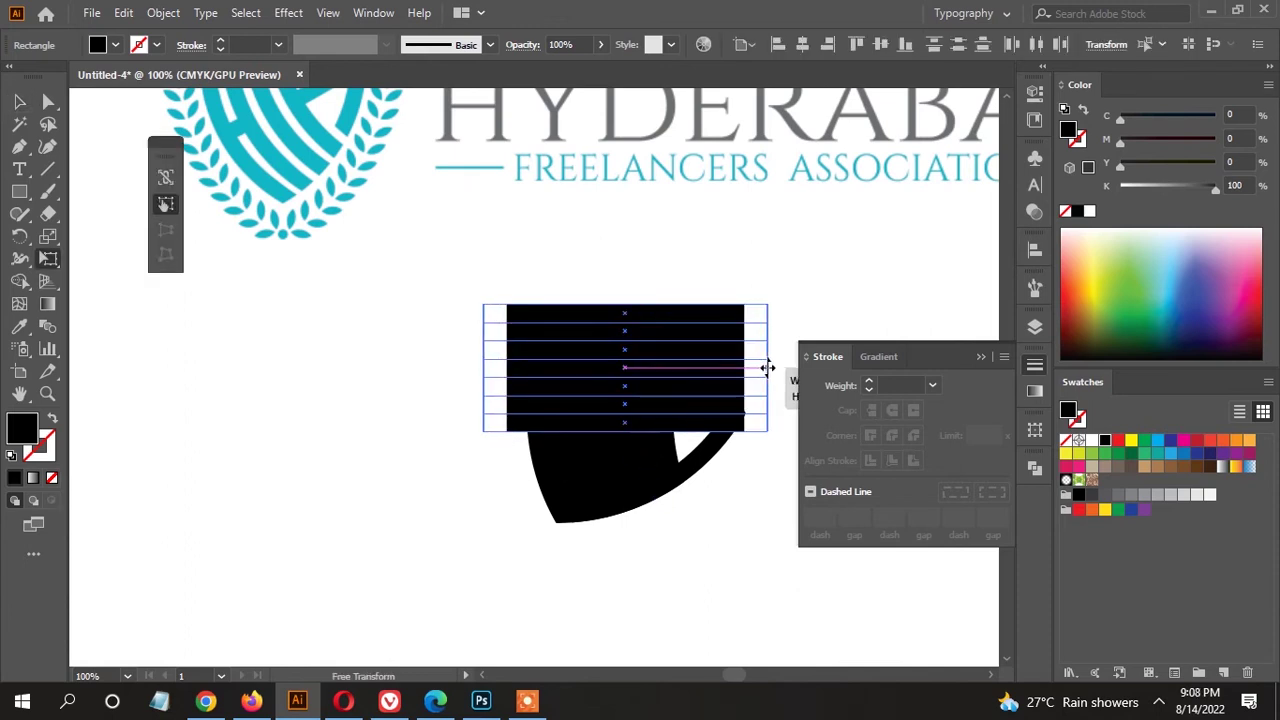
{"action": "scroll", "coordinate": [683, 268], "scroll_direction": "down", "scroll_amount": 1}
{"action": "scroll", "coordinate": [675, 270], "scroll_direction": "right", "scroll_amount": 2}
{"action": "key", "text": "ctrl+g"}
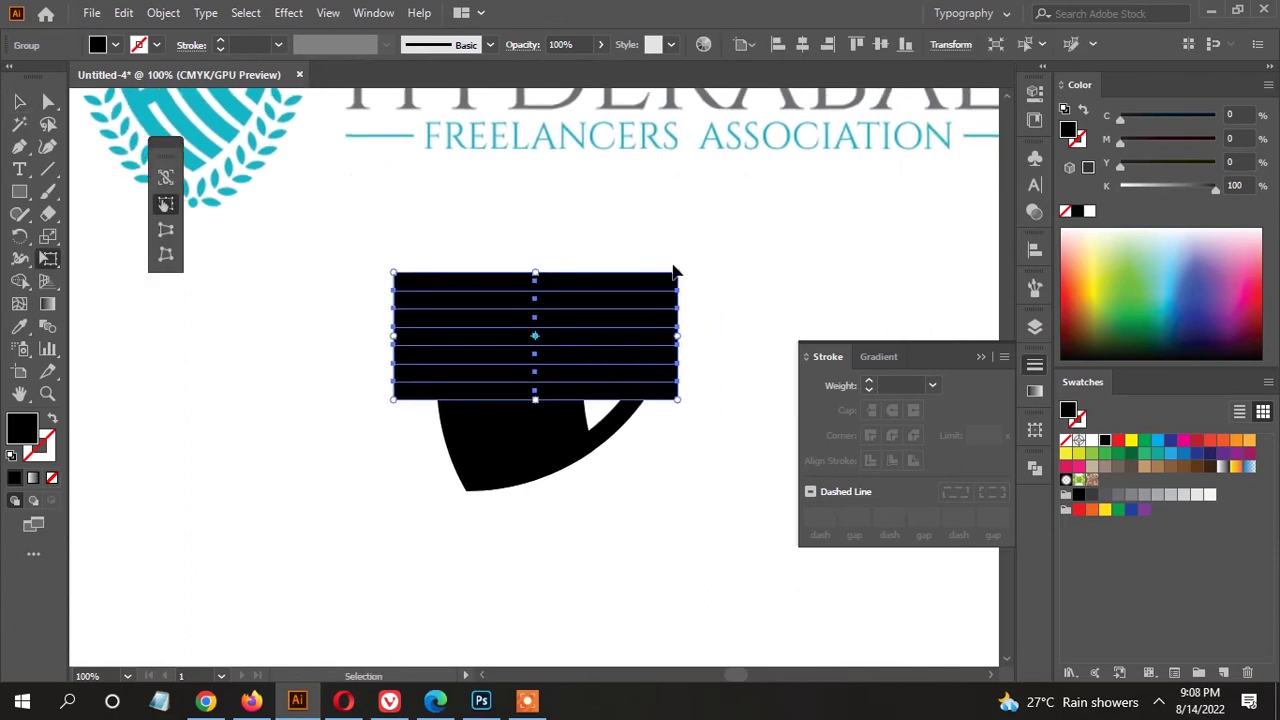
Select the grouped bars together with the crescent shape.
{"action": "key", "text": "v"}
{"action": "left_click", "coordinate": [615, 420], "text": "shift"}
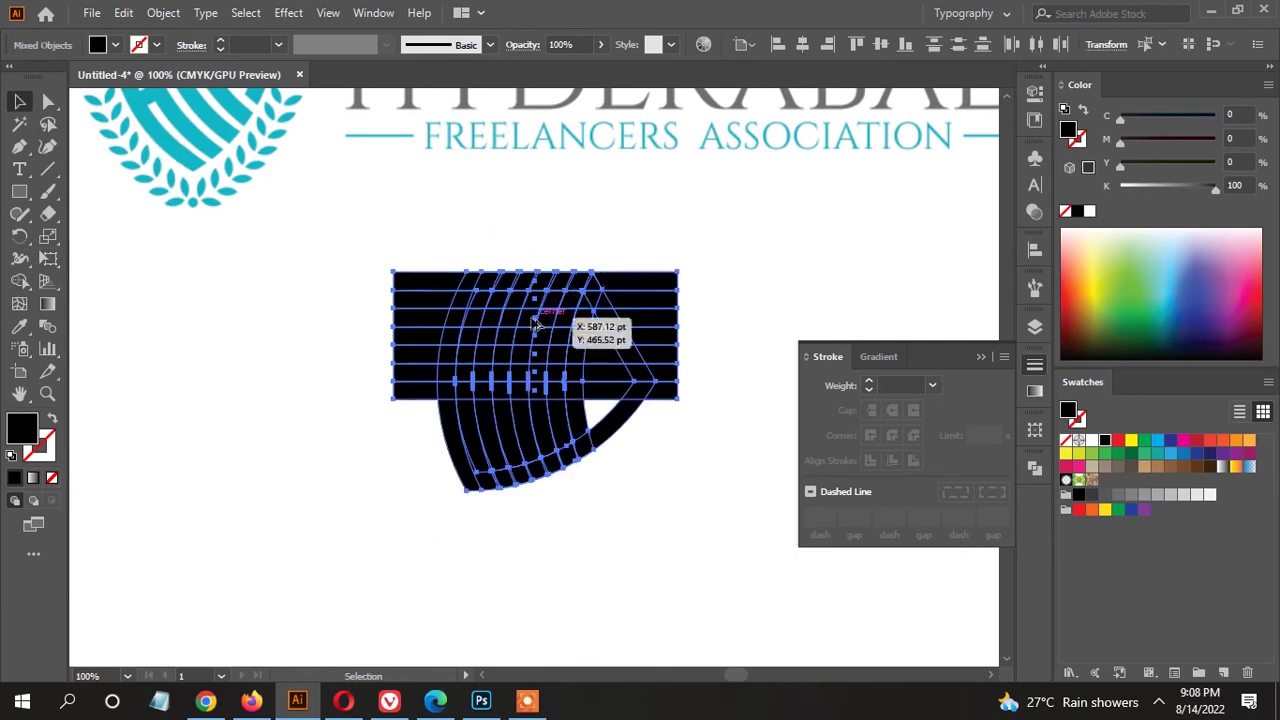
{"action": "key", "text": "ctrl+equal"}
{"action": "left_click", "coordinate": [20, 281]}
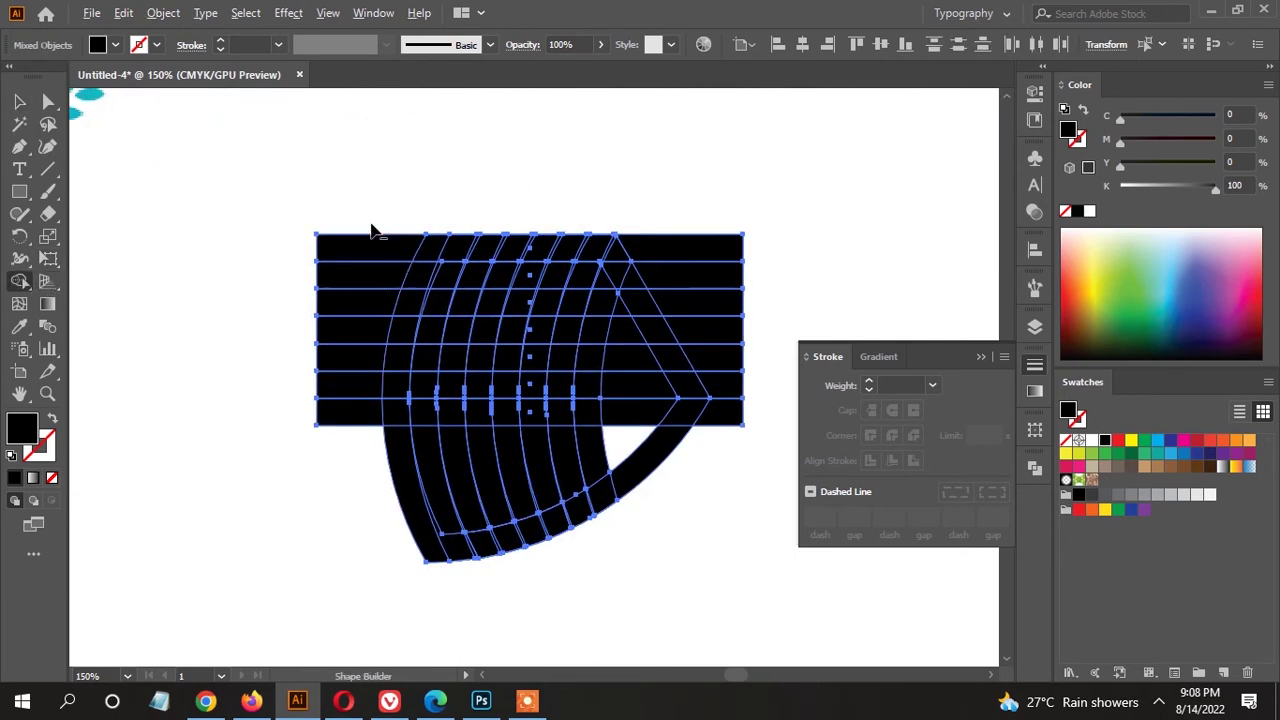
Delete the bar sections left and right of the arcs and a top column of cells.
{"action": "left_click_drag", "start_coordinate": [371, 229], "coordinate": [337, 449]}
{"action": "left_click_drag", "start_coordinate": [731, 441], "coordinate": [700, 211]}
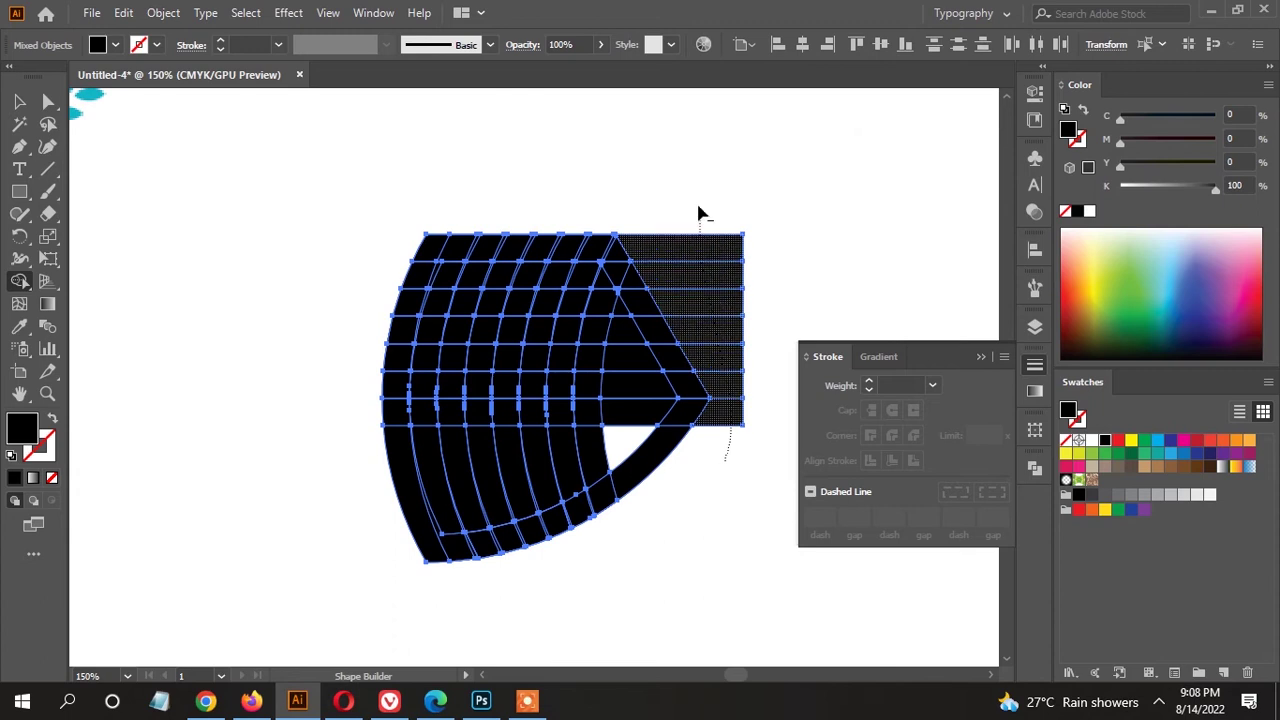
{"action": "key", "text": "ctrl+equal"}
{"action": "key", "text": "ctrl+equal"}
{"action": "key", "text": "ctrl+equal"}
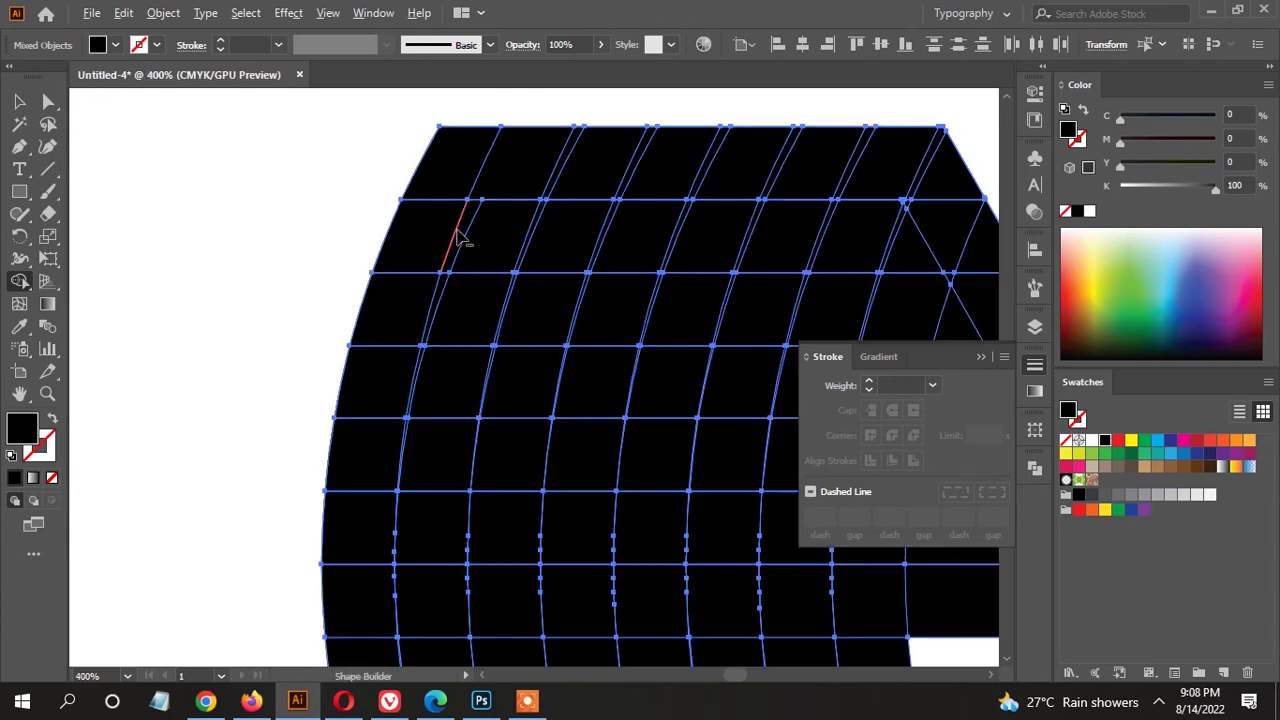
{"action": "left_click_drag", "start_coordinate": [528, 177], "coordinate": [440, 335]}
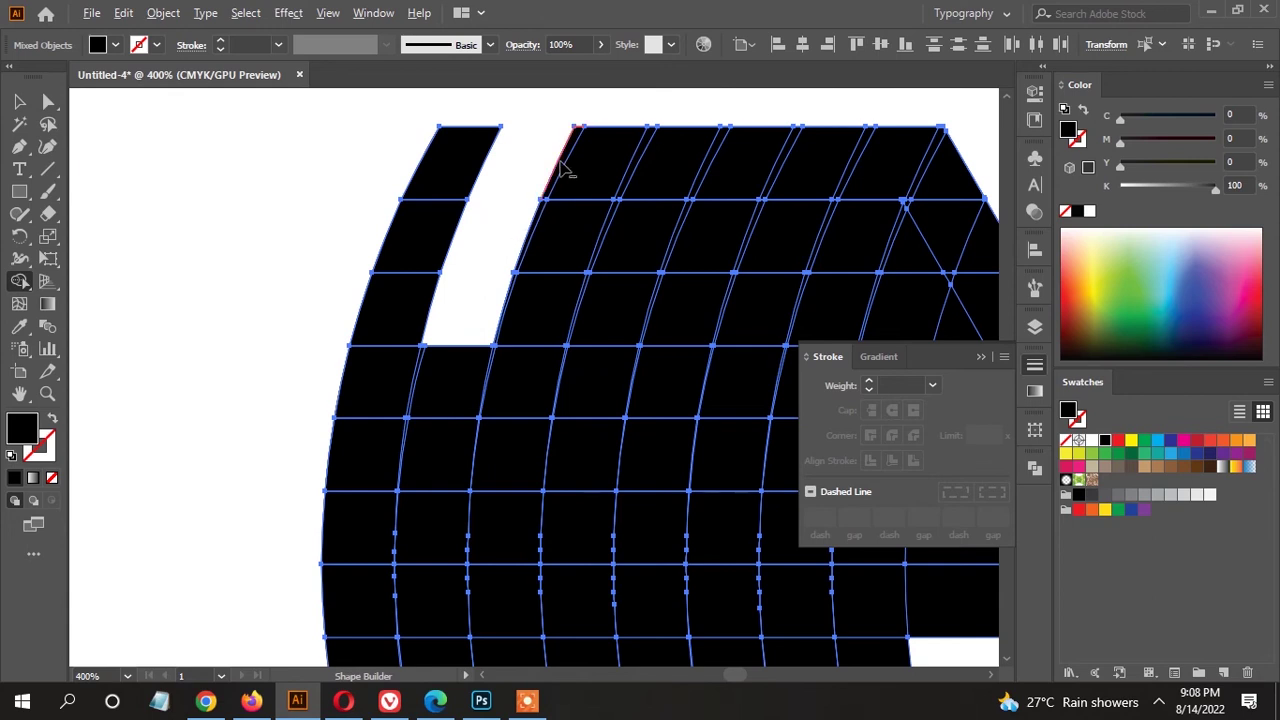
{"action": "key", "text": "ctrl+minus"}
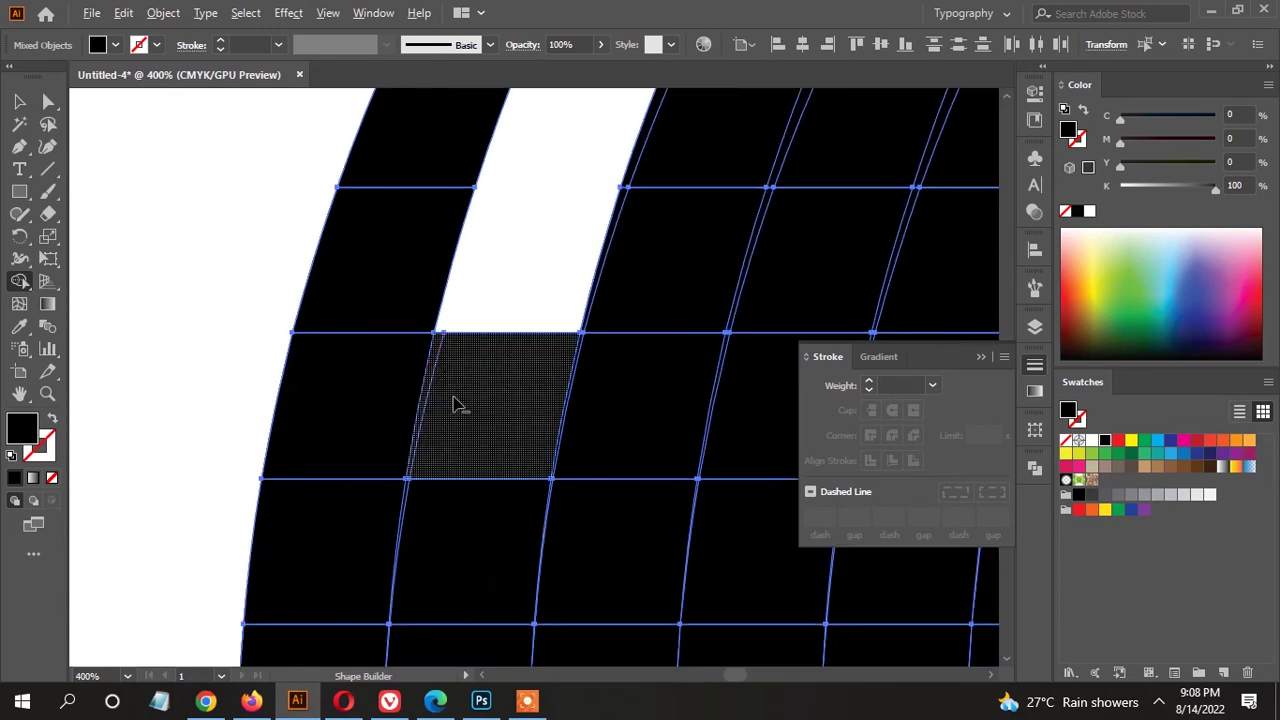
{"action": "left_click_drag", "start_coordinate": [440, 343], "coordinate": [455, 405]}
Merge the leftmost column into one strip, widen the gap, and remove edge slivers.
{"action": "scroll", "coordinate": [455, 405], "scroll_direction": "down", "scroll_amount": 5}
{"action": "scroll", "coordinate": [455, 250], "scroll_direction": "down", "scroll_amount": 1}
{"action": "scroll", "coordinate": [450, 262], "scroll_direction": "down", "scroll_amount": 2}
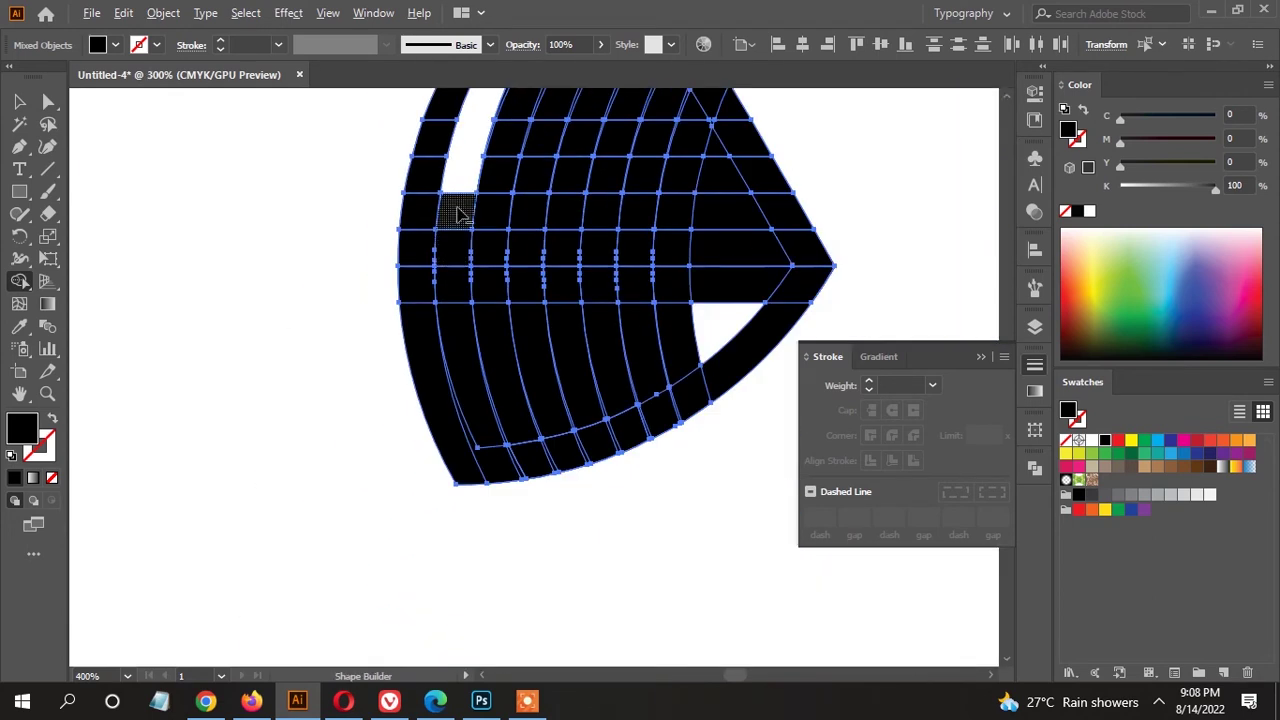
{"action": "left_click_drag", "start_coordinate": [457, 251], "coordinate": [503, 490]}
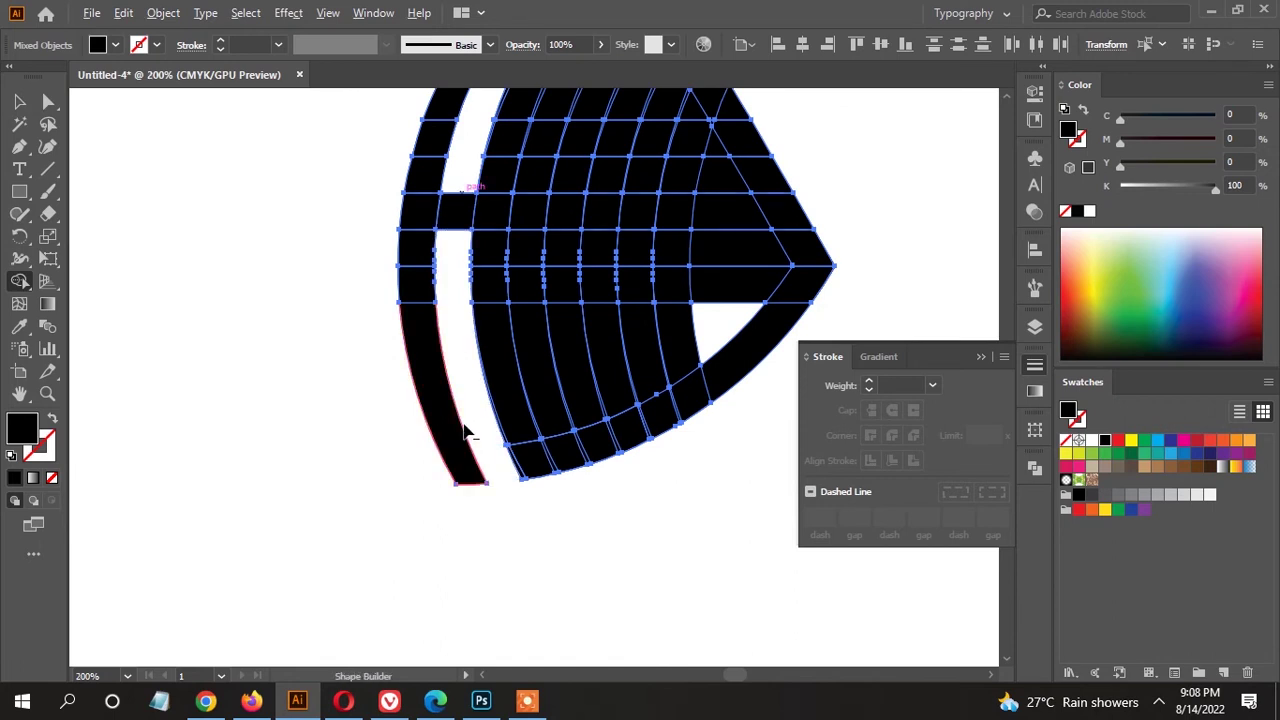
{"action": "scroll", "coordinate": [465, 425], "scroll_direction": "down", "scroll_amount": 1}
{"action": "scroll", "coordinate": [563, 186], "scroll_direction": "up", "scroll_amount": 2}
{"action": "mouse_move", "coordinate": [563, 186]}
{"action": "left_mouse_down"}
{"action": "mouse_move", "coordinate": [466, 449]}
{"action": "mouse_move", "coordinate": [475, 340]}
{"action": "mouse_move", "coordinate": [514, 537]}
{"action": "mouse_move", "coordinate": [534, 571]}
{"action": "left_mouse_up"}
{"action": "scroll", "coordinate": [512, 515], "scroll_direction": "up", "scroll_amount": 3}
{"action": "left_click_drag", "start_coordinate": [568, 522], "coordinate": [566, 577]}
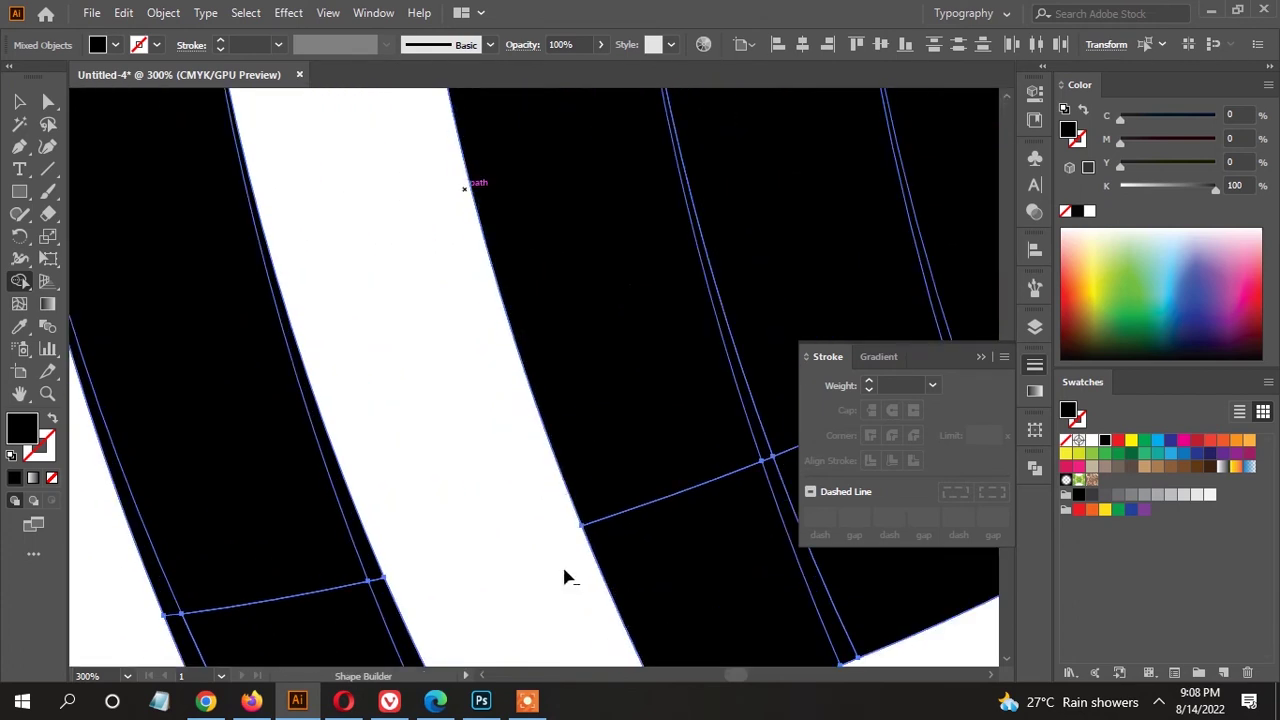
{"action": "scroll", "coordinate": [566, 577], "scroll_direction": "down", "scroll_amount": 2}
{"action": "scroll", "coordinate": [523, 494], "scroll_direction": "up", "scroll_amount": 1}
{"action": "scroll", "coordinate": [587, 268], "scroll_direction": "up", "scroll_amount": 3}
{"action": "left_click_drag", "start_coordinate": [587, 268], "coordinate": [555, 368]}
Remove the remaining sliver beside the white band and review the whole striped shape.
{"action": "scroll", "coordinate": [490, 525], "scroll_direction": "up", "scroll_amount": 3}
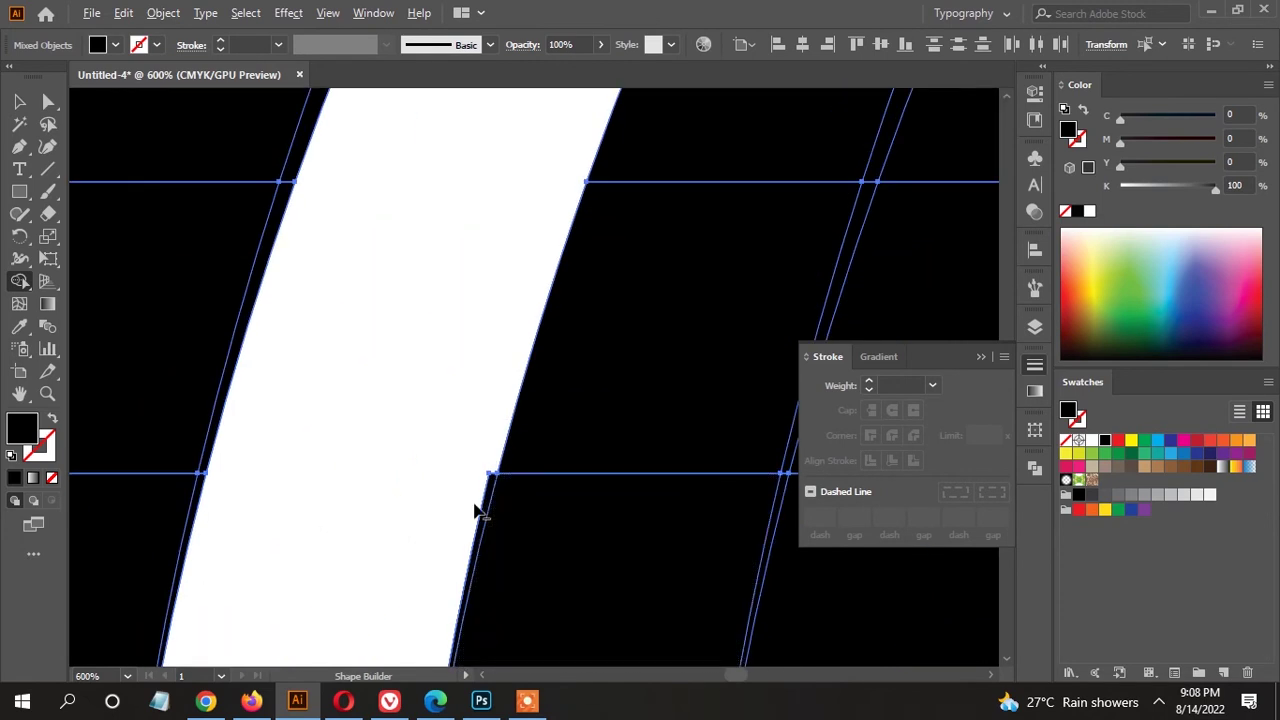
{"action": "left_click", "coordinate": [475, 545]}
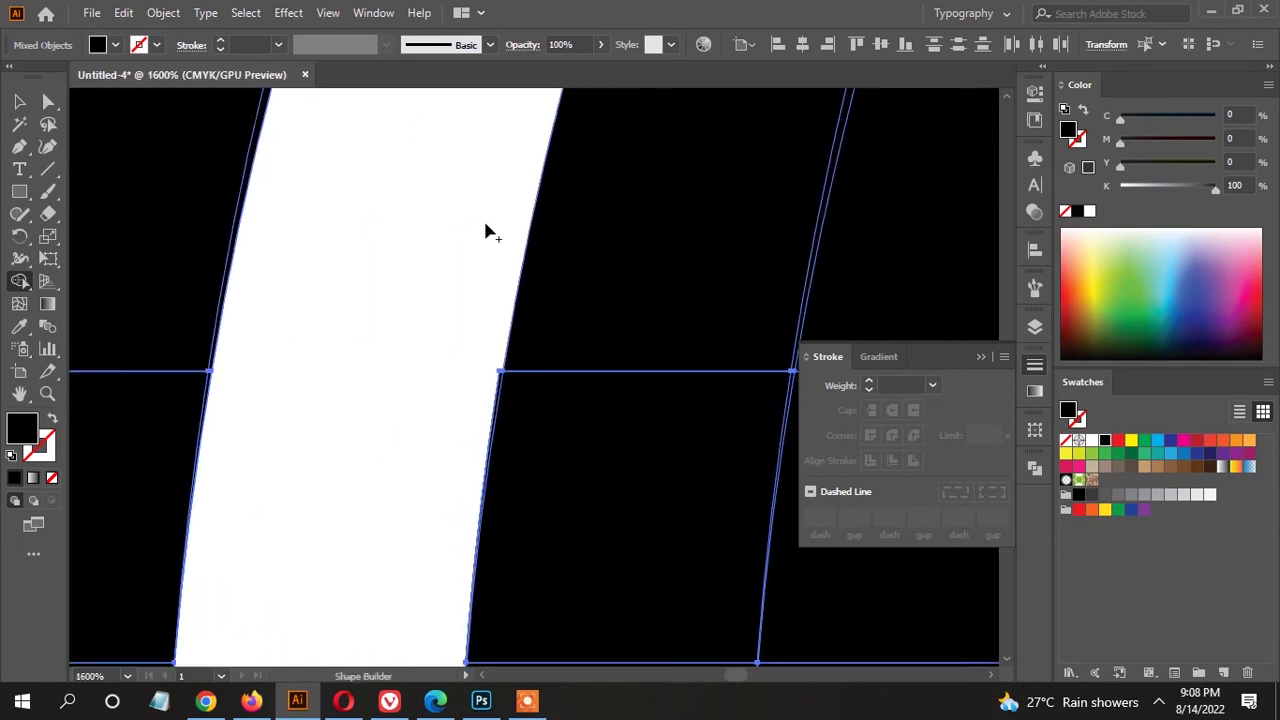
{"action": "scroll", "coordinate": [495, 404], "scroll_direction": "up", "scroll_amount": 4}
{"action": "scroll", "coordinate": [515, 270], "scroll_direction": "down", "scroll_amount": 5}
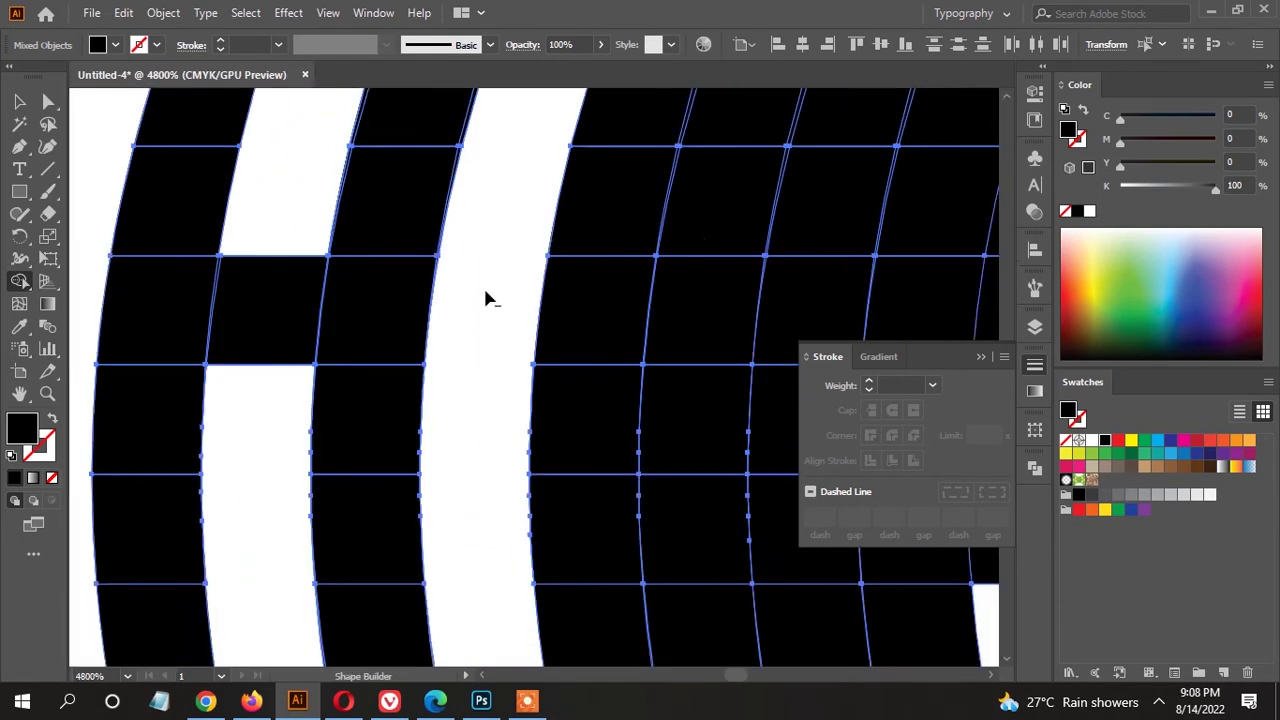
{"action": "scroll", "coordinate": [480, 315], "scroll_direction": "down", "scroll_amount": 2}
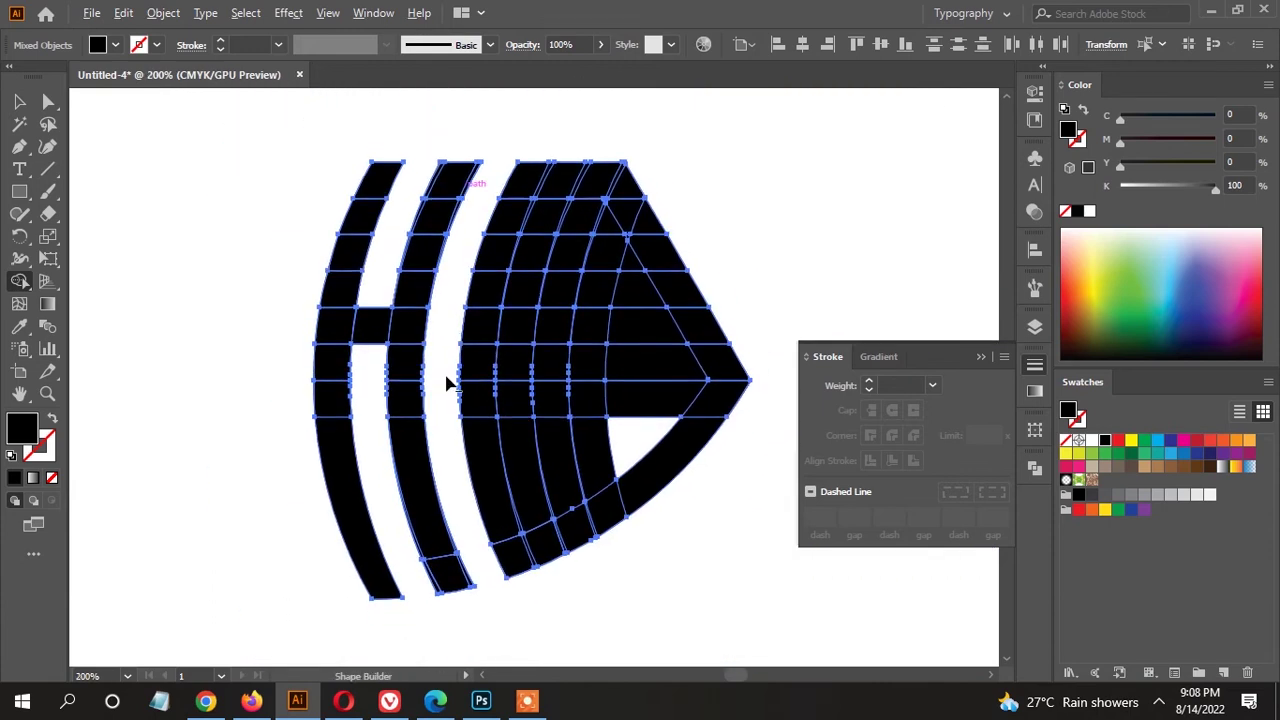
{"action": "scroll", "coordinate": [484, 405], "scroll_direction": "down", "scroll_amount": 2}
{"action": "mouse_move", "coordinate": [484, 405]}
{"action": "left_mouse_down"}
{"action": "mouse_move", "coordinate": [539, 429]}
{"action": "mouse_move", "coordinate": [513, 446]}
{"action": "left_mouse_up"}
{"action": "scroll", "coordinate": [531, 458], "scroll_direction": "up", "scroll_amount": 3}
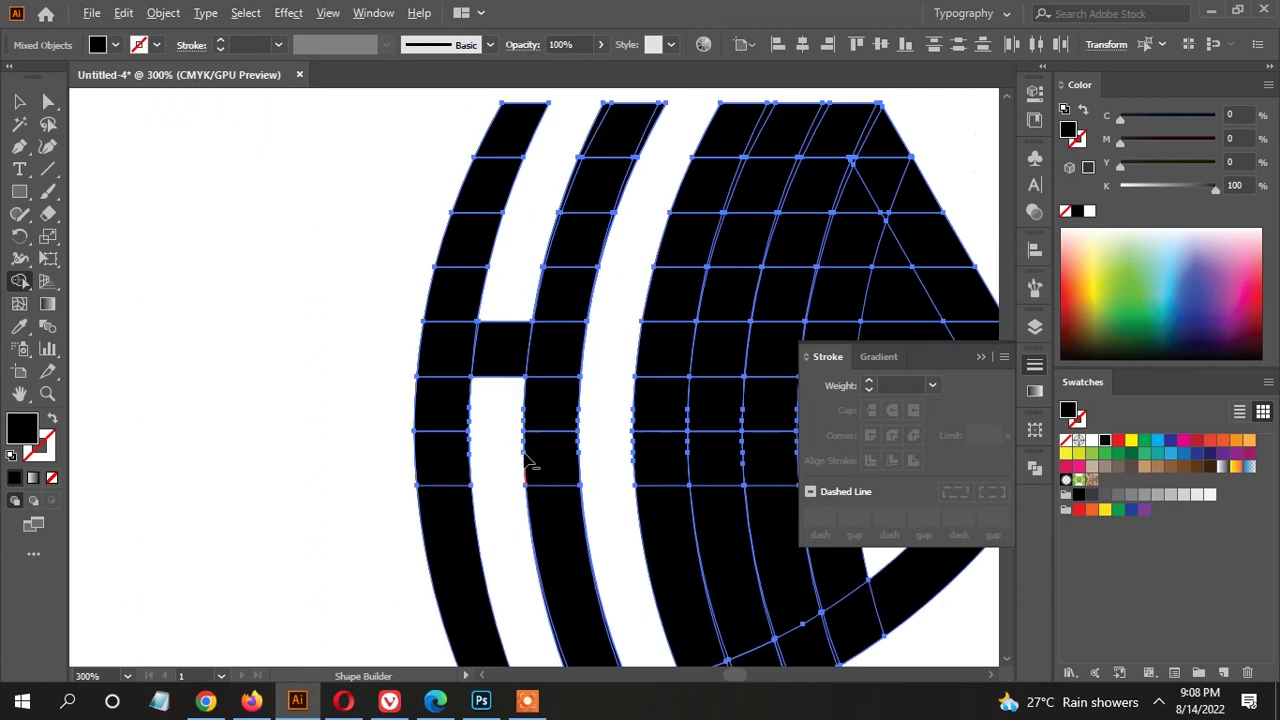
{"action": "scroll", "coordinate": [501, 425], "scroll_direction": "down", "scroll_amount": 3}
{"action": "scroll", "coordinate": [501, 400], "scroll_direction": "up", "scroll_amount": 2}
{"action": "scroll", "coordinate": [503, 349], "scroll_direction": "up", "scroll_amount": 1}
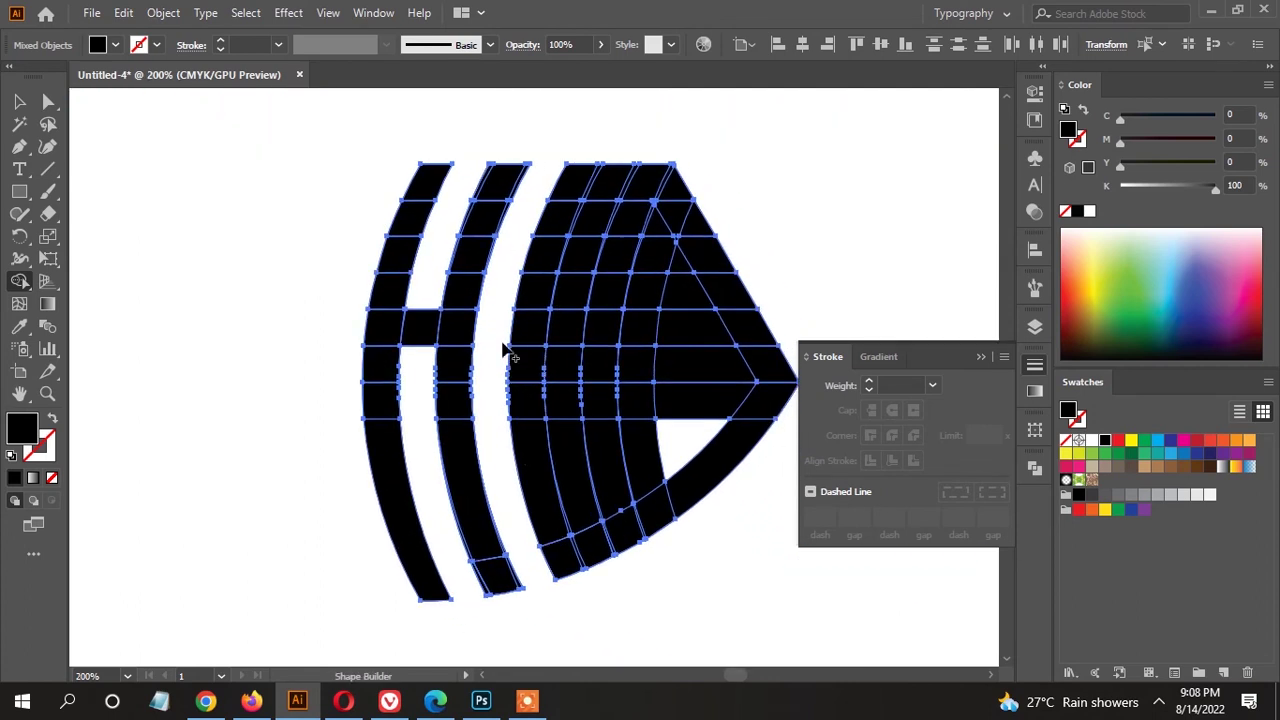
{"action": "scroll", "coordinate": [576, 320], "scroll_direction": "down", "scroll_amount": 1}
{"action": "scroll", "coordinate": [576, 320], "scroll_direction": "up", "scroll_amount": 1}
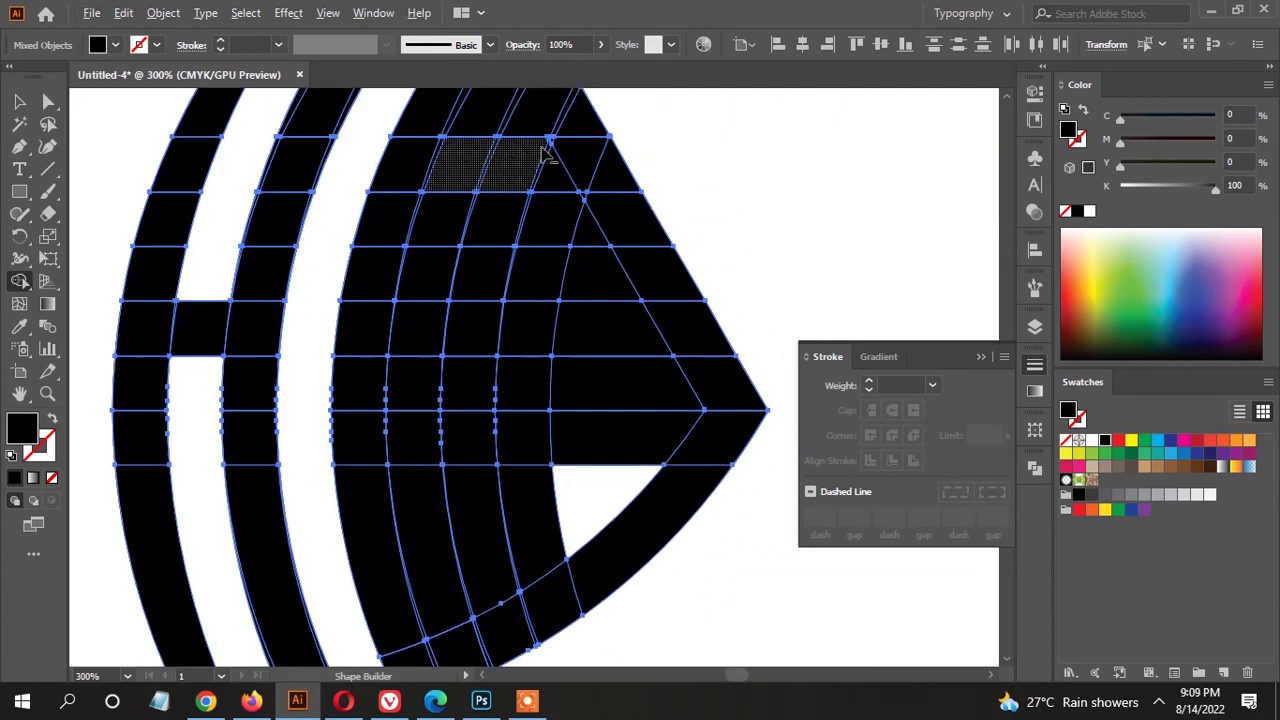
Delete the top row, another row, a vertical column, and thin left-edge slivers.
{"action": "left_click_drag", "start_coordinate": [497, 168], "coordinate": [645, 152]}
{"action": "scroll", "coordinate": [572, 147], "scroll_direction": "up", "scroll_amount": 2}
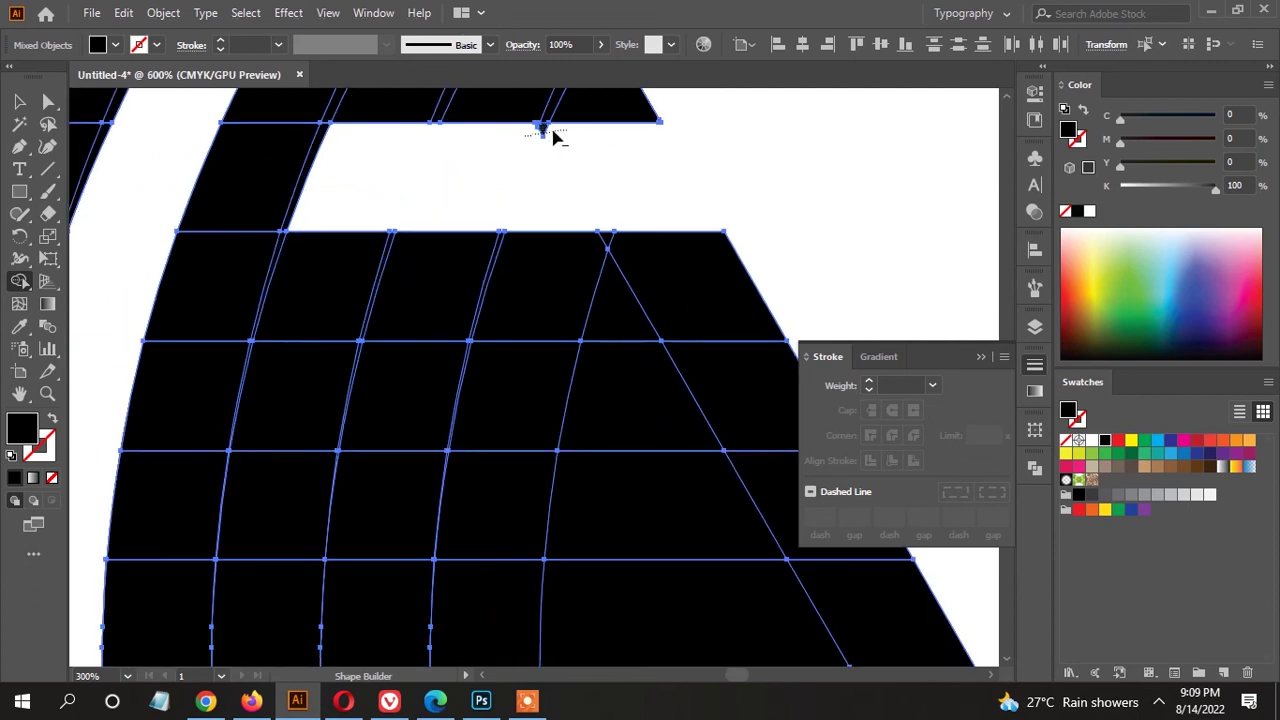
{"action": "scroll", "coordinate": [553, 137], "scroll_direction": "up", "scroll_amount": 3}
{"action": "scroll", "coordinate": [585, 140], "scroll_direction": "down", "scroll_amount": 4}
{"action": "scroll", "coordinate": [571, 251], "scroll_direction": "up", "scroll_amount": 1}
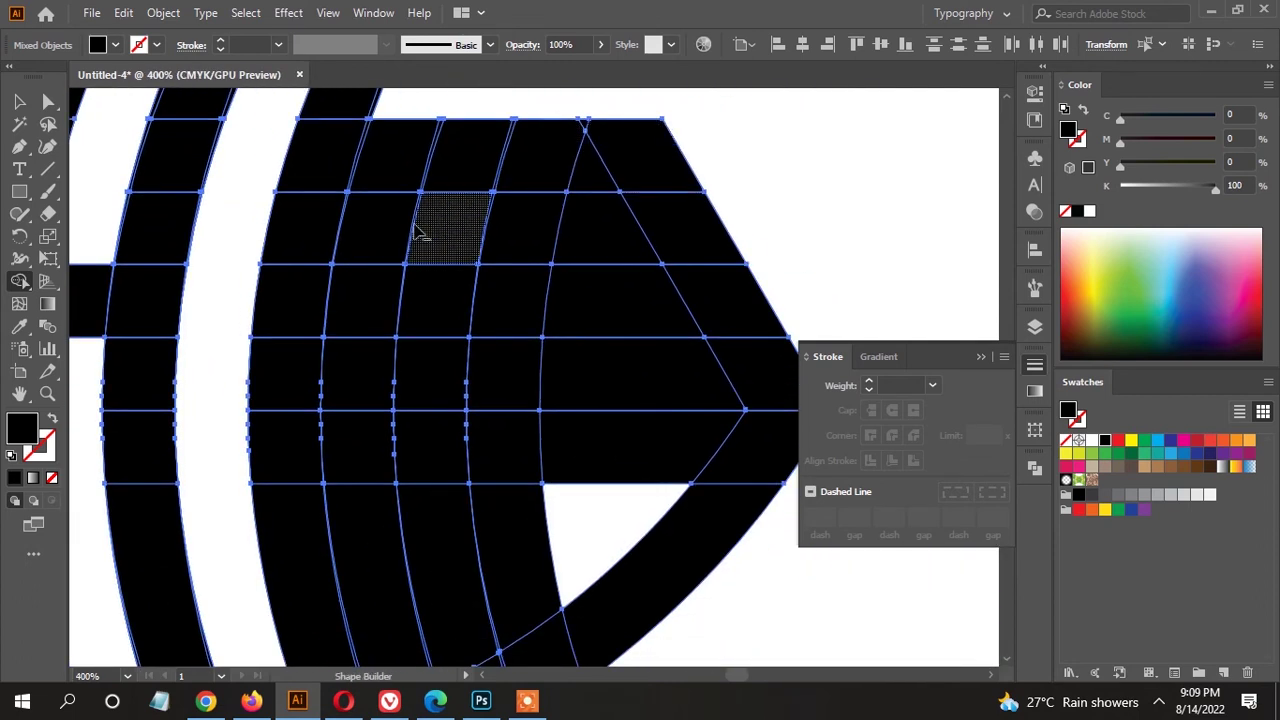
{"action": "left_click_drag", "start_coordinate": [390, 230], "coordinate": [783, 236]}
{"action": "scroll", "coordinate": [600, 257], "scroll_direction": "down", "scroll_amount": 2}
{"action": "scroll", "coordinate": [509, 271], "scroll_direction": "up", "scroll_amount": 2}
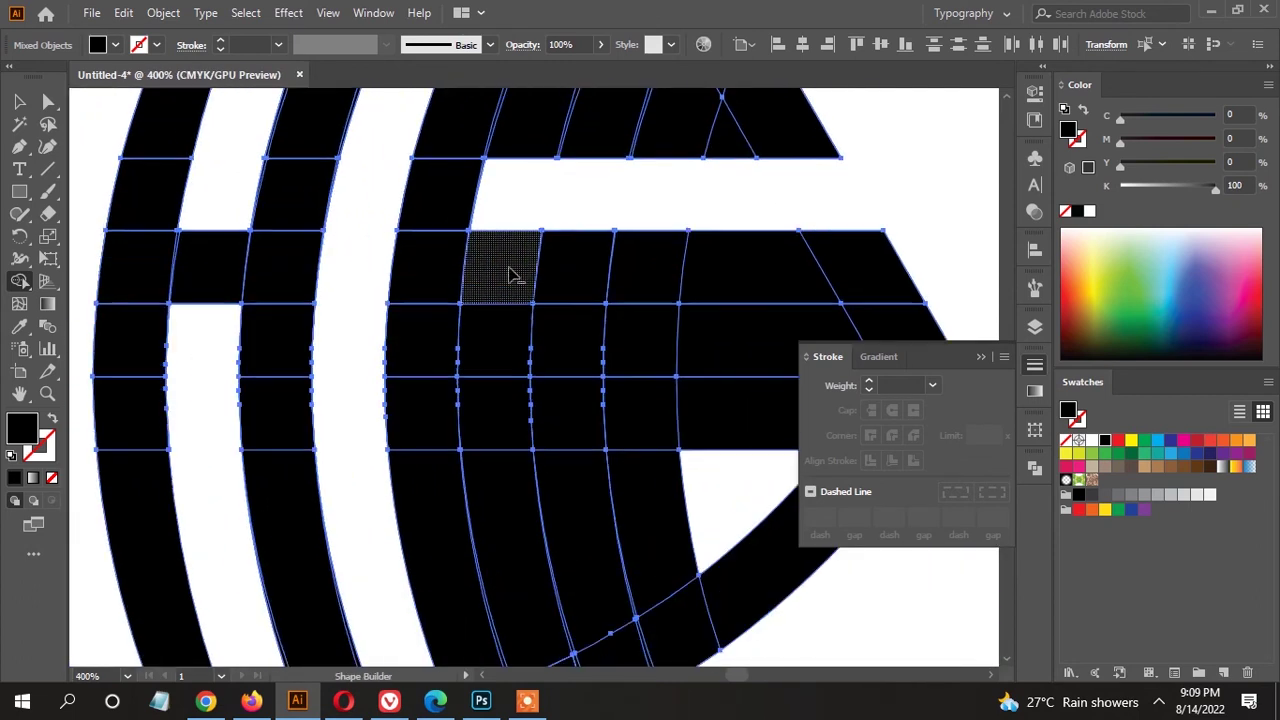
{"action": "mouse_move", "coordinate": [509, 271]}
{"action": "left_mouse_down"}
{"action": "mouse_move", "coordinate": [514, 537]}
{"action": "mouse_move", "coordinate": [470, 375]}
{"action": "left_mouse_up"}
{"action": "scroll", "coordinate": [523, 528], "scroll_direction": "up", "scroll_amount": 3}
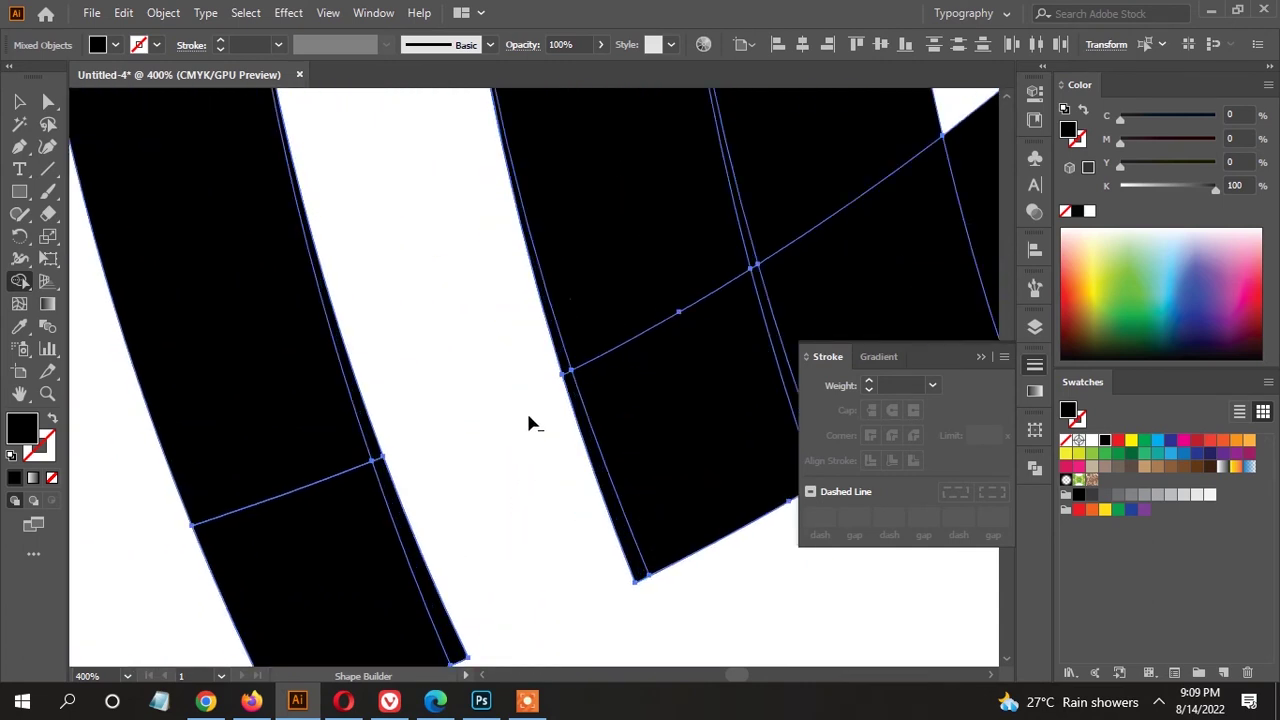
{"action": "mouse_move", "coordinate": [576, 424]}
{"action": "left_mouse_down"}
{"action": "mouse_move", "coordinate": [540, 250]}
{"action": "mouse_move", "coordinate": [614, 409]}
{"action": "left_mouse_up"}
{"action": "scroll", "coordinate": [540, 300], "scroll_direction": "down", "scroll_amount": 5}
{"action": "scroll", "coordinate": [531, 400], "scroll_direction": "up", "scroll_amount": 1}
{"action": "scroll", "coordinate": [600, 423], "scroll_direction": "up", "scroll_amount": 2}
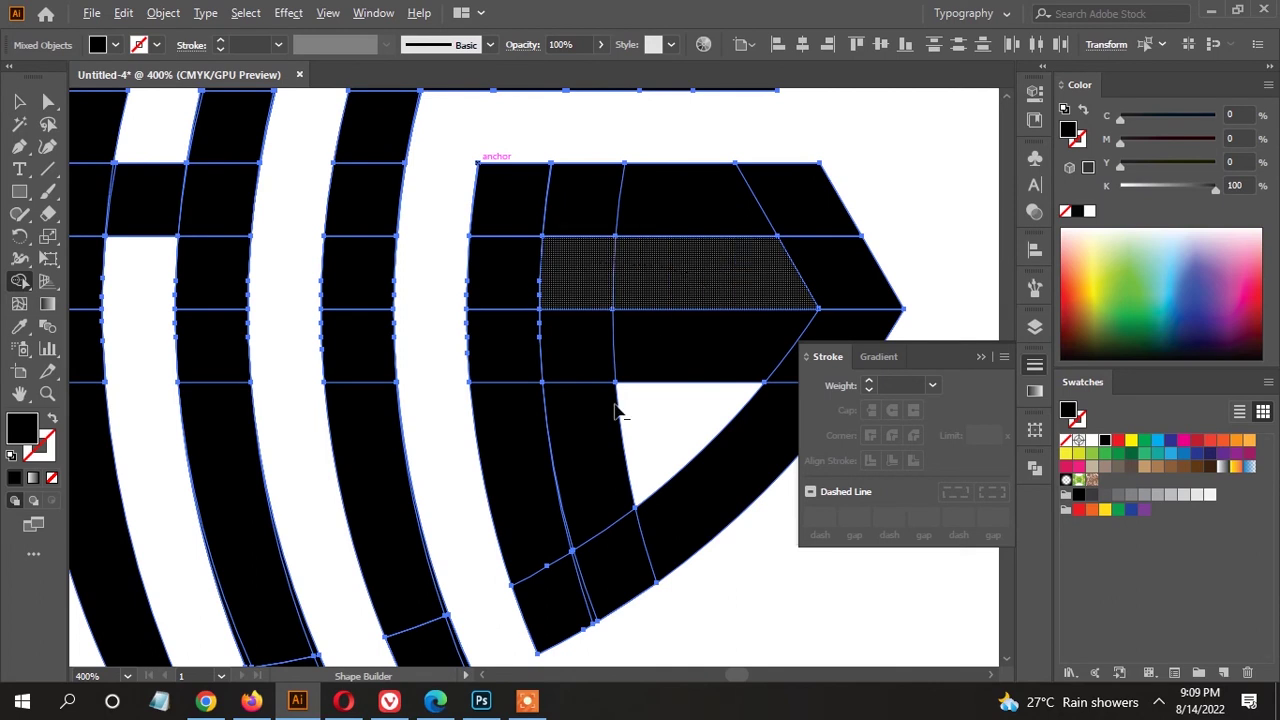
{"action": "scroll", "coordinate": [600, 450], "scroll_direction": "down", "scroll_amount": 2}
{"action": "scroll", "coordinate": [590, 550], "scroll_direction": "up", "scroll_amount": 3}
{"action": "scroll", "coordinate": [581, 527], "scroll_direction": "down", "scroll_amount": 2}
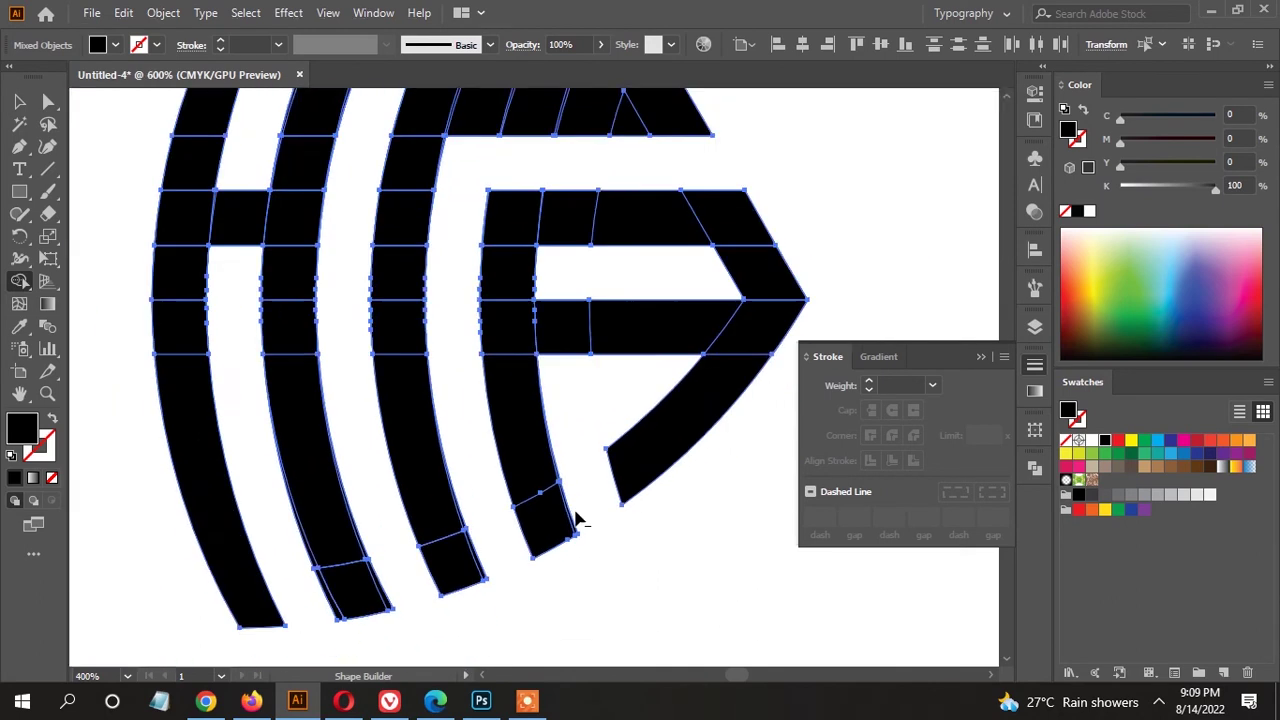
{"action": "scroll", "coordinate": [700, 400], "scroll_direction": "down", "scroll_amount": 3}
Return to the Selection tool and deselect the letter pieces.
{"action": "key", "text": "v"}
{"action": "left_click", "coordinate": [790, 262]}
{"action": "scroll", "coordinate": [786, 268], "scroll_direction": "down", "scroll_amount": 1}
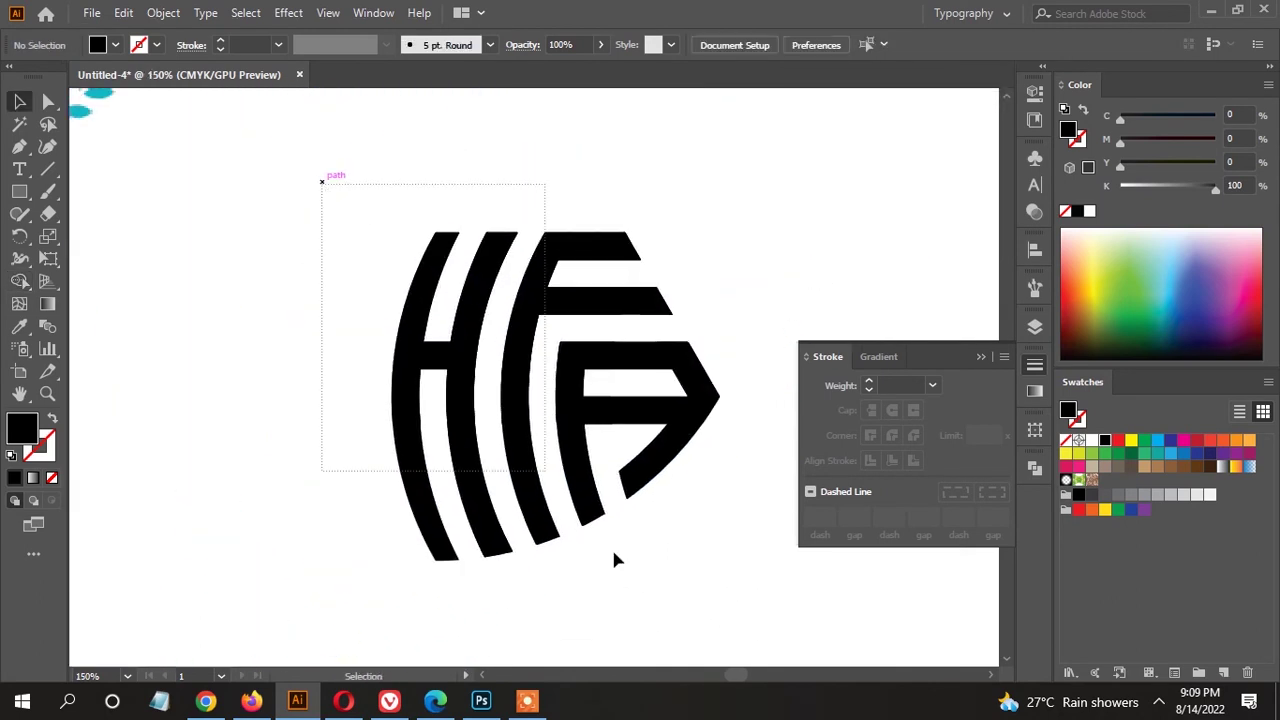
Select all the letter pieces and unite them into one shape with Pathfinder.
{"action": "key", "text": "ctrl+a"}
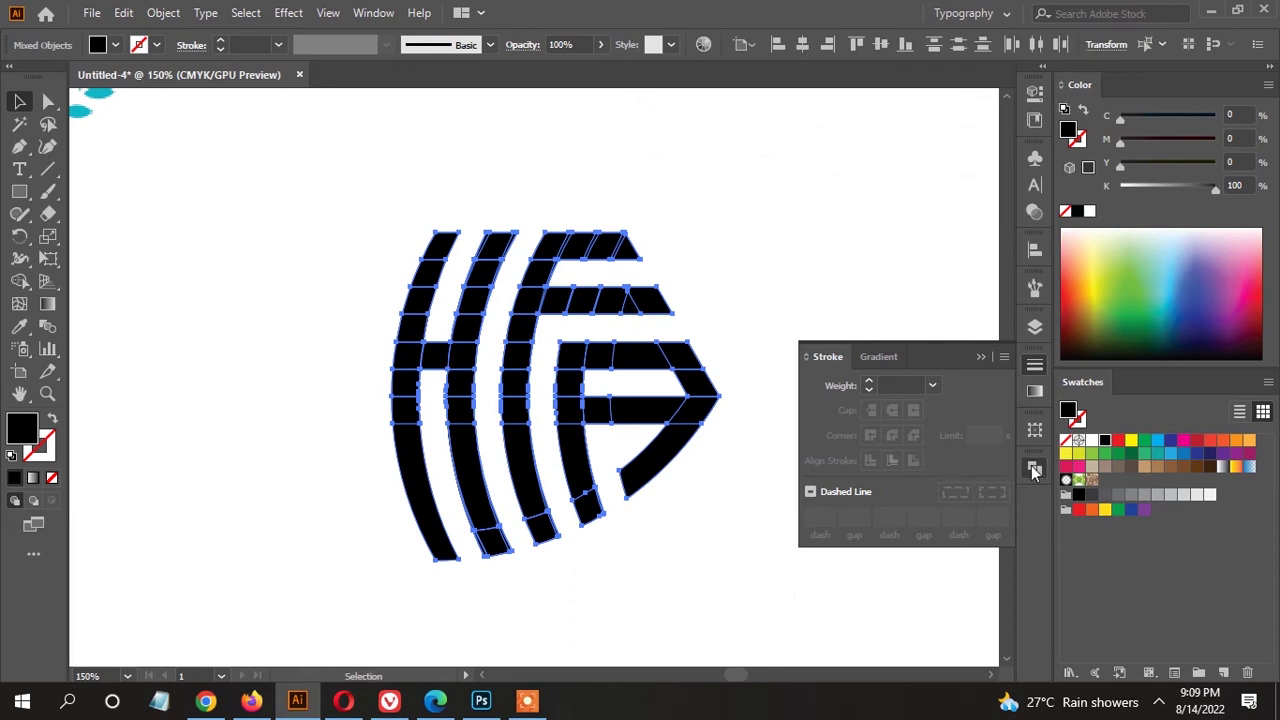
{"action": "left_click", "coordinate": [1034, 469]}
{"action": "left_click", "coordinate": [816, 510]}
Rotate the logo 30° and move it left beneath the teal reference emblem.
{"action": "left_click", "coordinate": [1035, 430]}
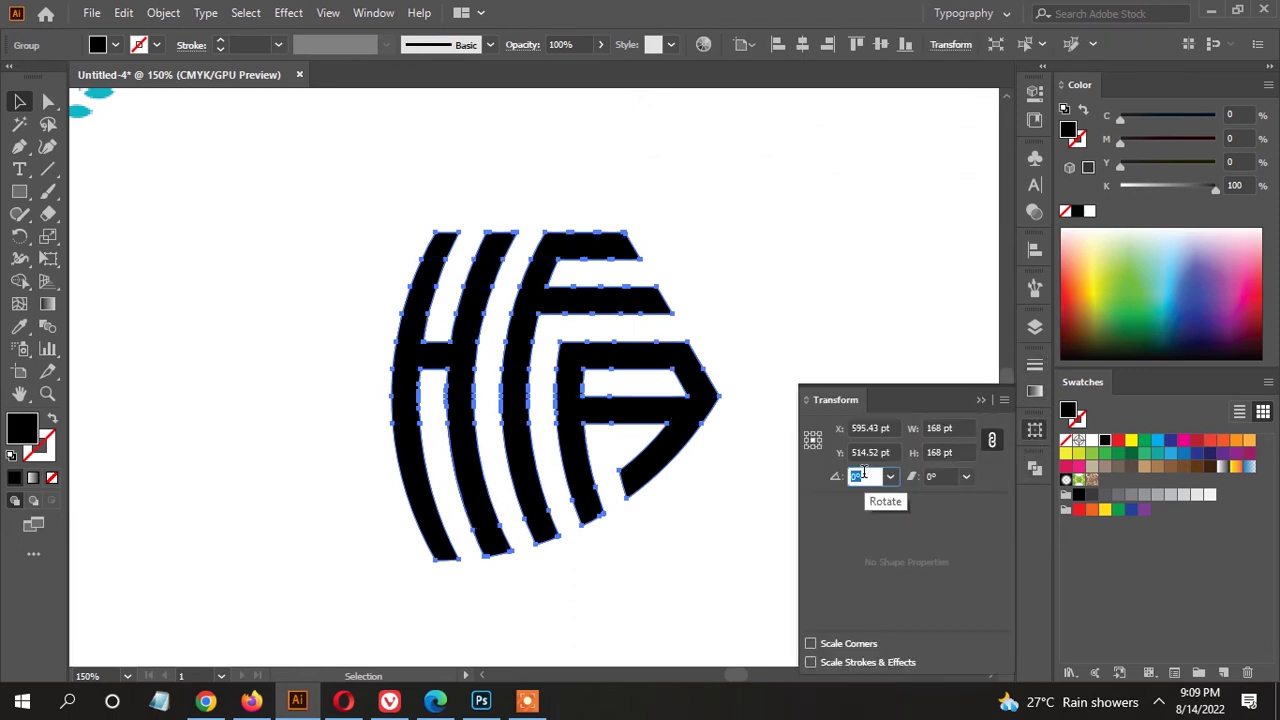
{"action": "key", "text": "Return"}
{"action": "scroll", "coordinate": [737, 337], "scroll_direction": "down", "scroll_amount": 1}
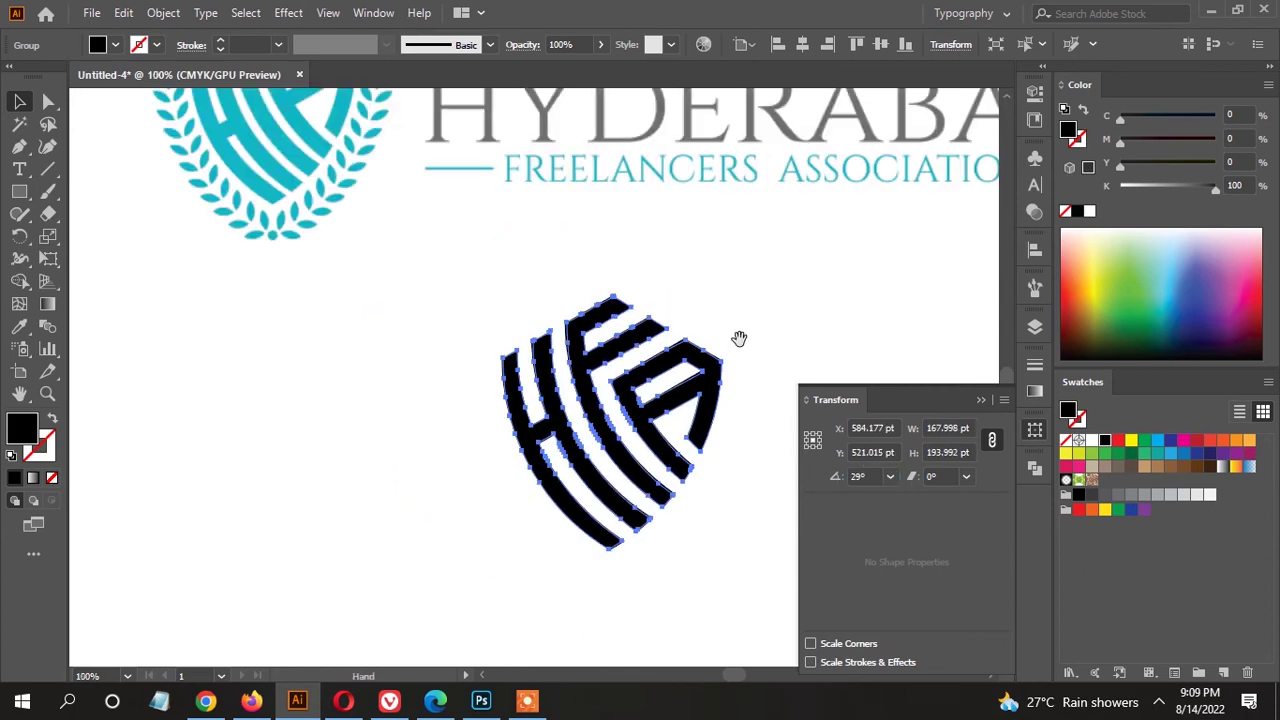
{"action": "left_click", "coordinate": [735, 334]}
{"action": "scroll", "coordinate": [712, 393], "scroll_direction": "up", "scroll_amount": 2}
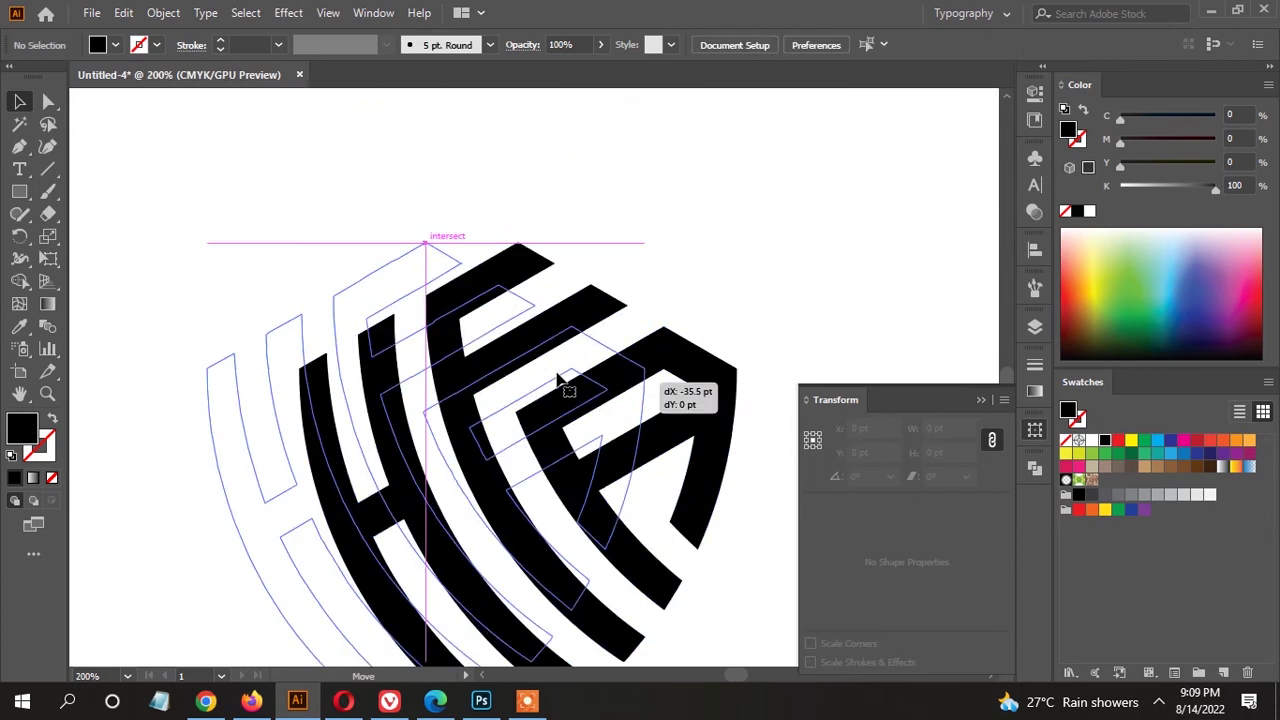
{"action": "left_click_drag", "start_coordinate": [712, 393], "coordinate": [500, 349]}
{"action": "scroll", "coordinate": [500, 349], "scroll_direction": "down", "scroll_amount": 1}
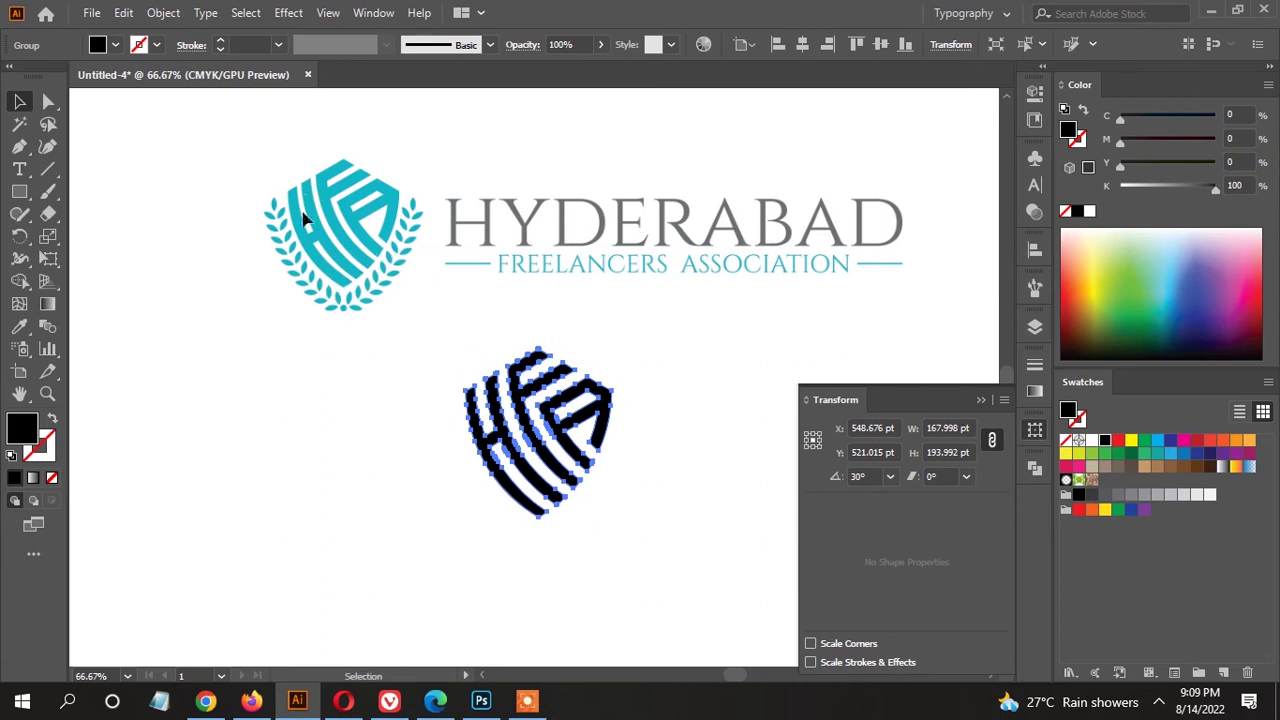
{"action": "left_click", "coordinate": [441, 340]}
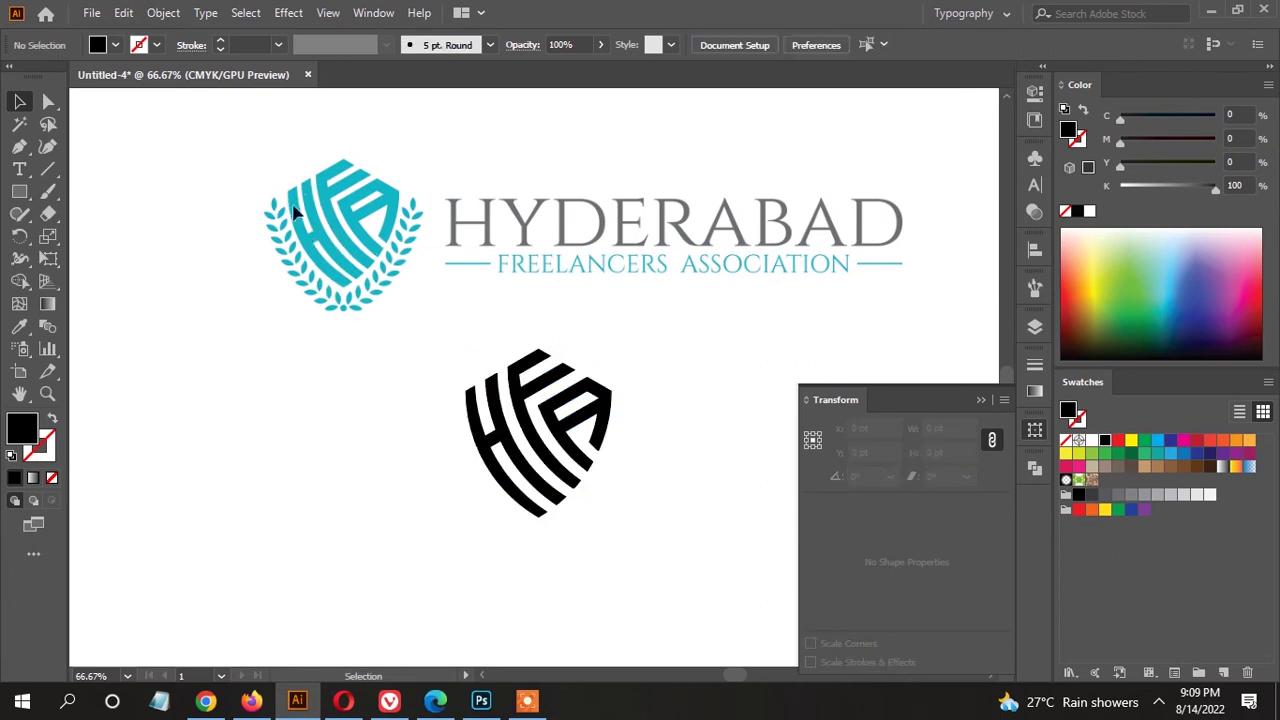
Give the black HFA logo a black 6 pt stroke.
{"action": "left_click_drag", "start_coordinate": [697, 566], "coordinate": [590, 480]}
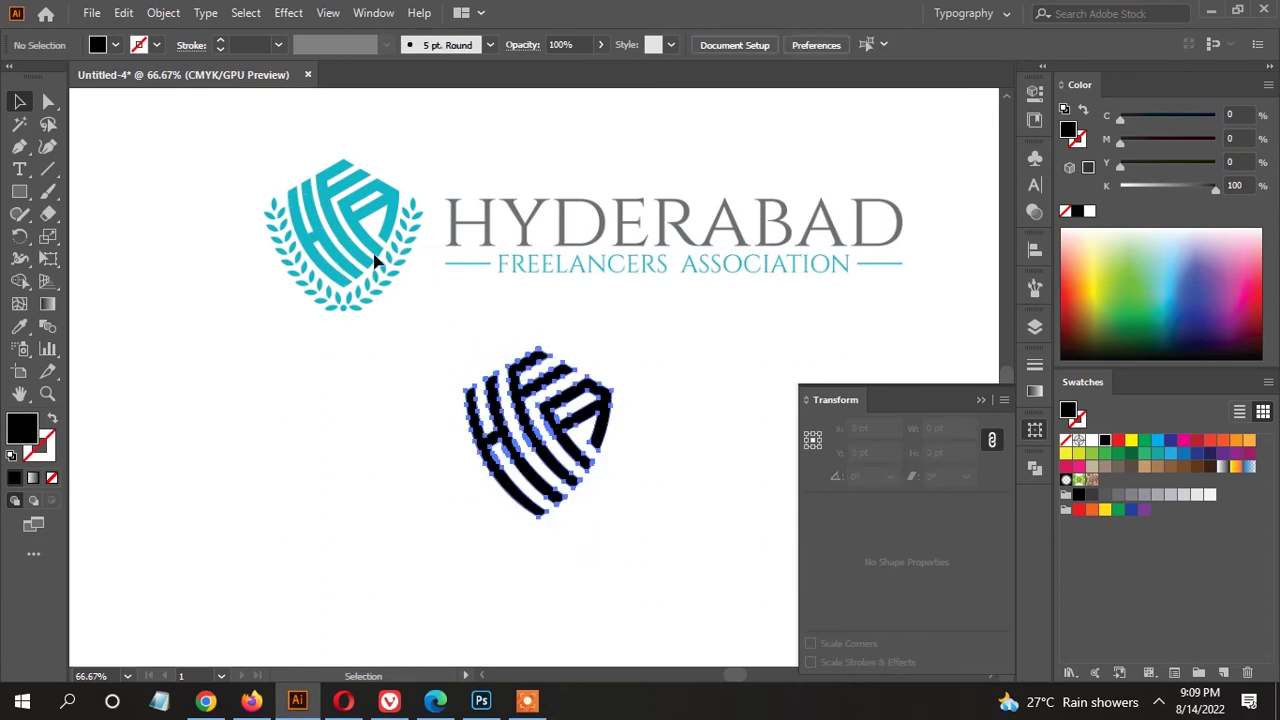
{"action": "left_click", "coordinate": [220, 41]}
{"action": "left_click", "coordinate": [220, 41]}
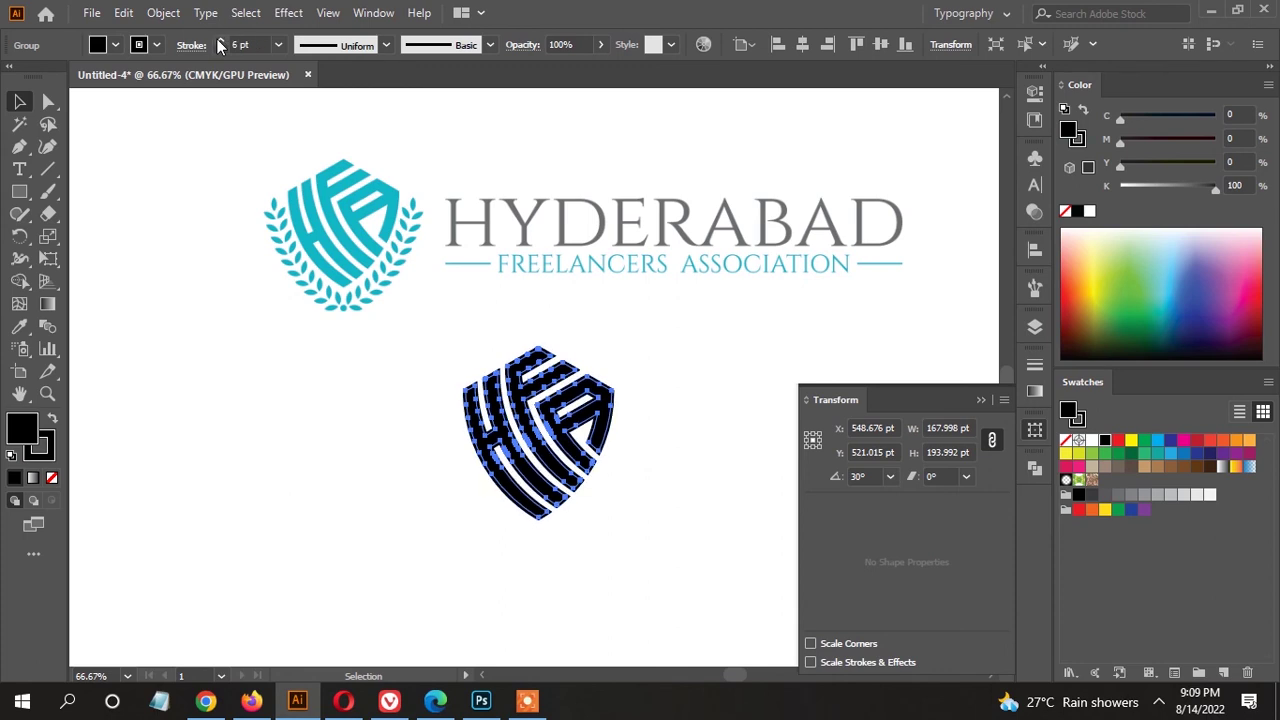
{"action": "left_click", "coordinate": [522, 275]}
{"action": "scroll", "coordinate": [497, 355], "scroll_direction": "up", "scroll_amount": 1}
{"action": "scroll", "coordinate": [497, 355], "scroll_direction": "down", "scroll_amount": 1}
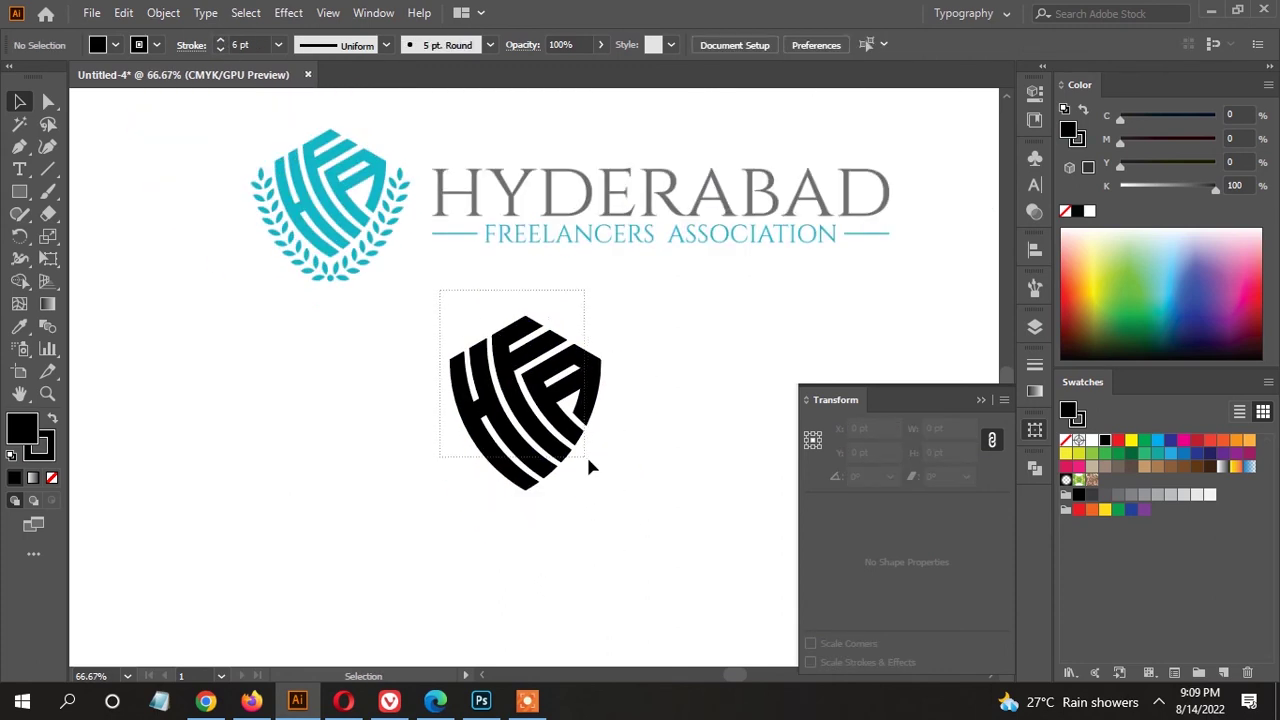
Reselect the logo and expand its strokes into filled shapes via Object > Expand.
{"action": "left_click", "coordinate": [589, 465]}
{"action": "left_click", "coordinate": [666, 417]}
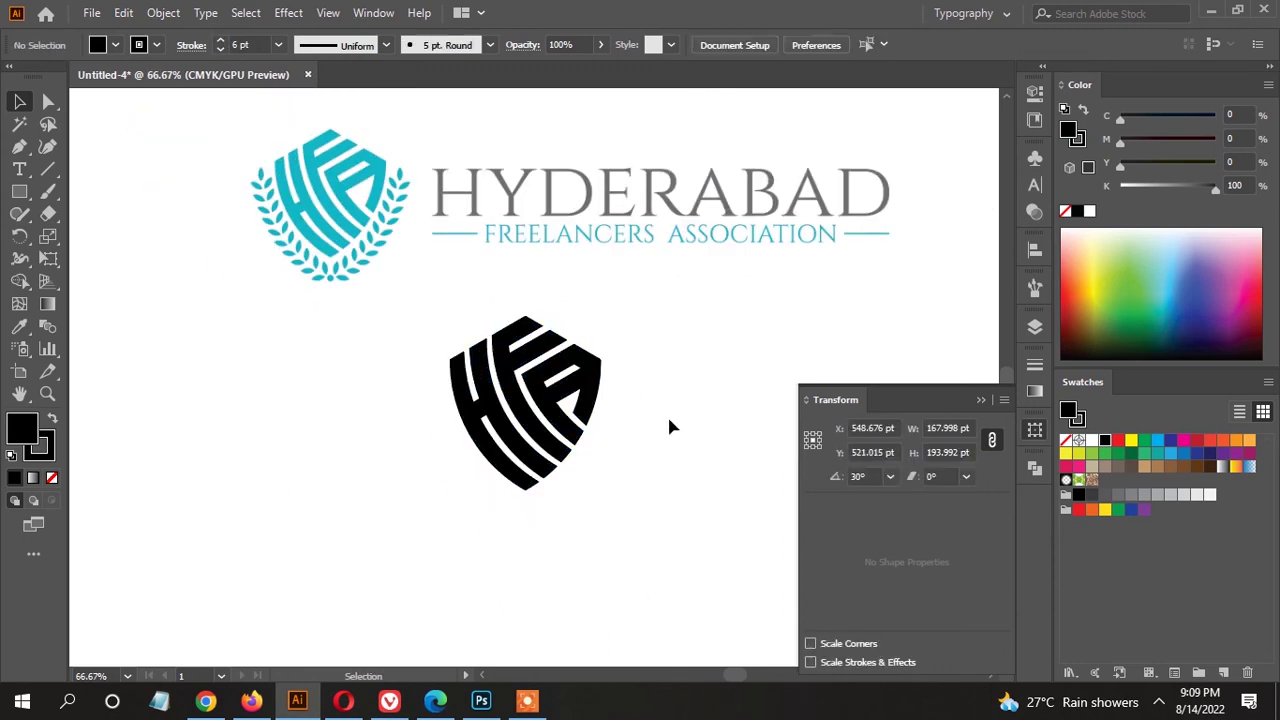
{"action": "left_click", "coordinate": [443, 328]}
{"action": "left_click", "coordinate": [431, 286]}
{"action": "left_click", "coordinate": [505, 362]}
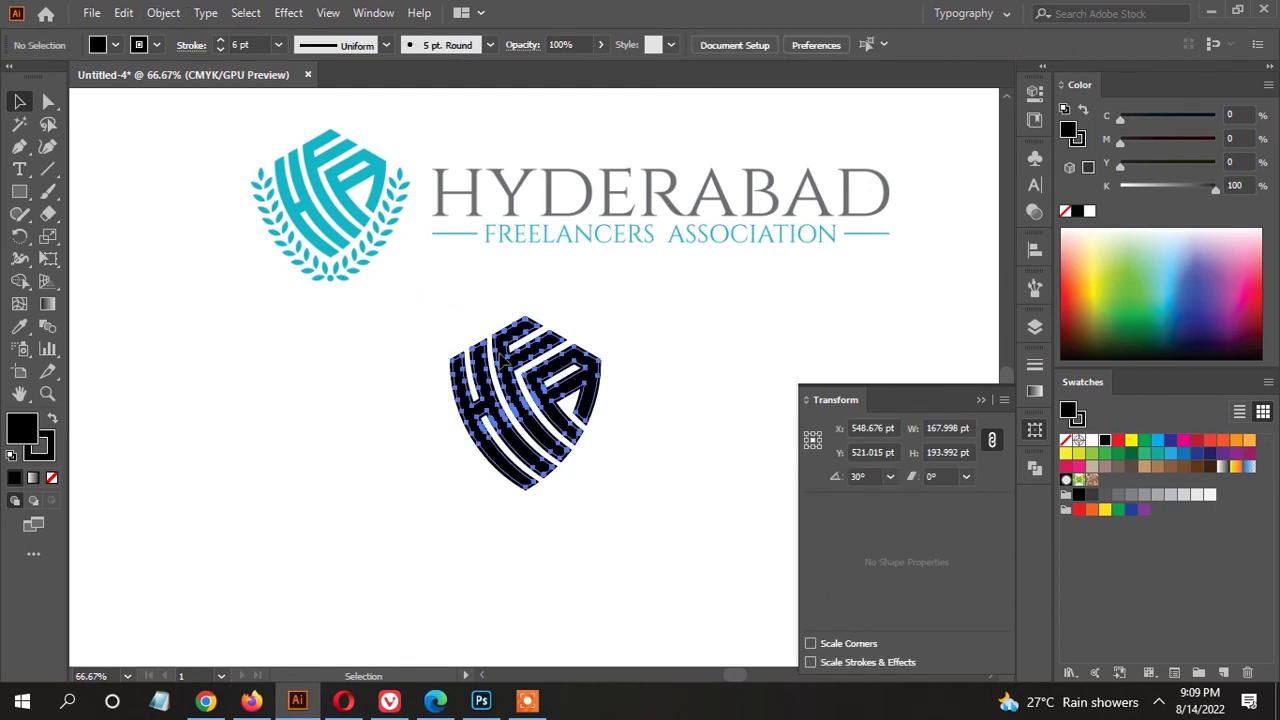
{"action": "left_click", "coordinate": [163, 12]}
{"action": "left_click", "coordinate": [263, 230]}
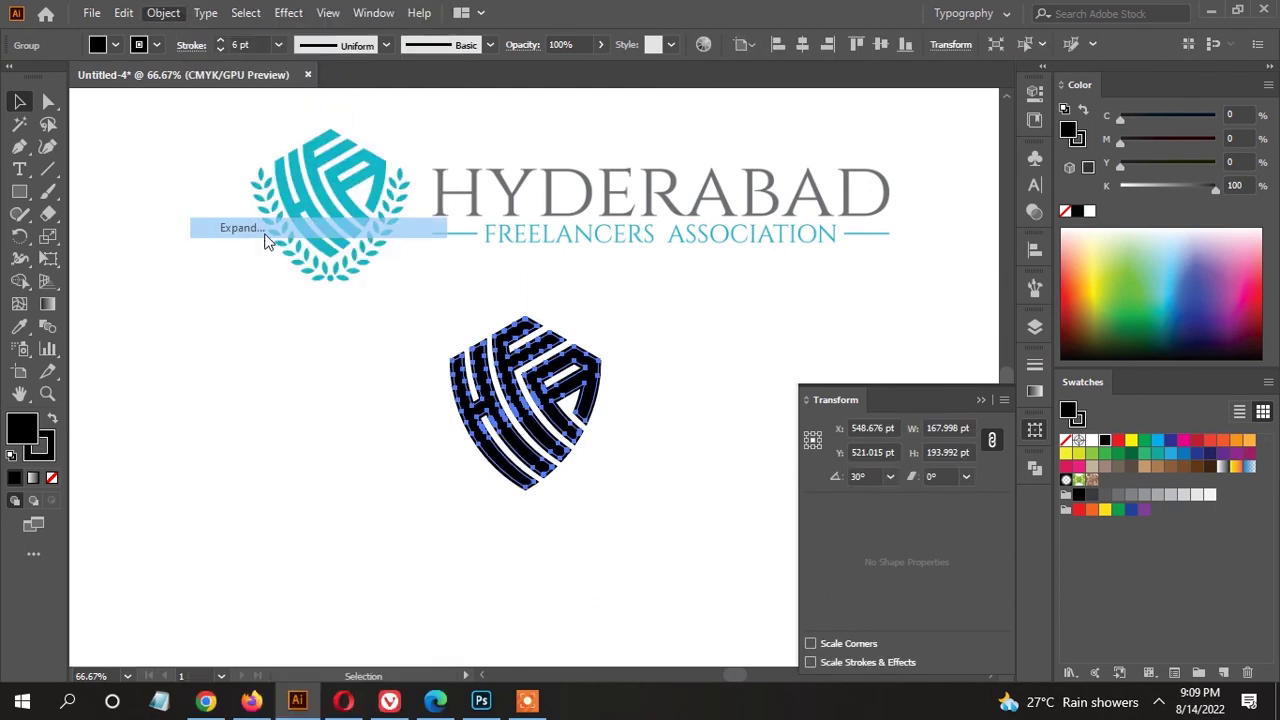
{"action": "key", "text": "Return"}
Unite the expanded shapes into one solid shield and deselect it.
{"action": "left_click", "coordinate": [1035, 467]}
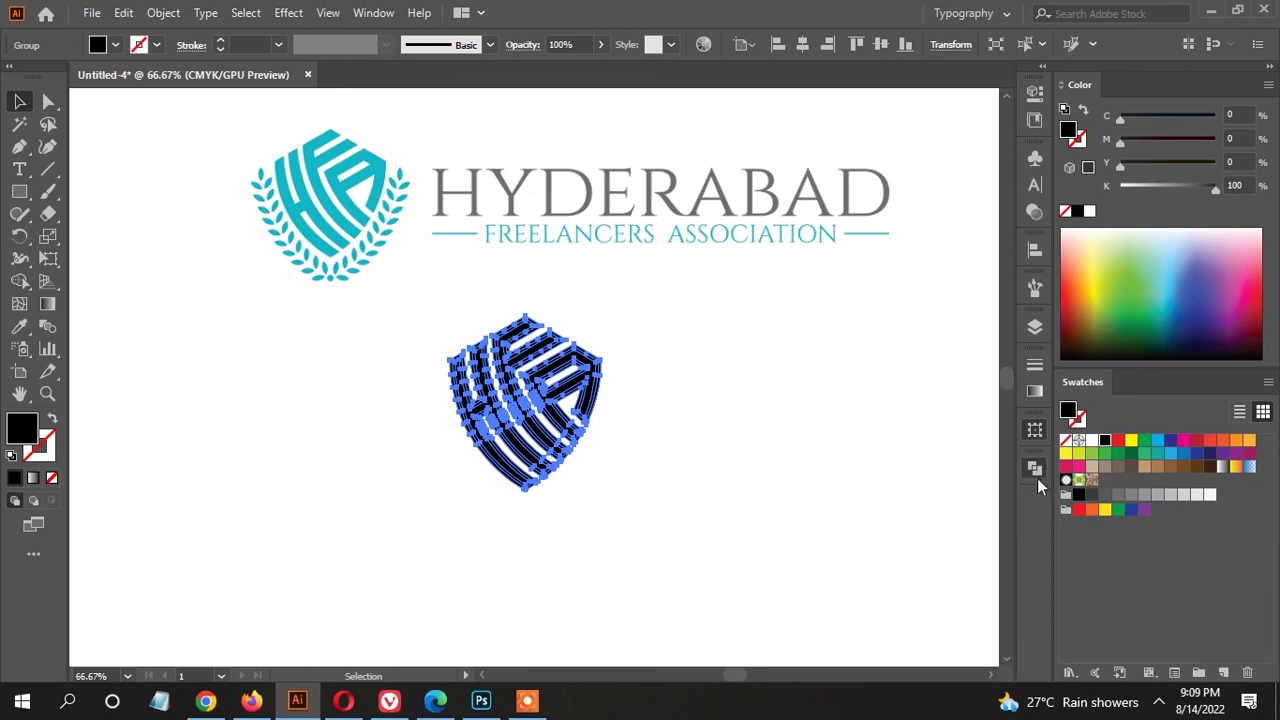
{"action": "left_click", "coordinate": [817, 511]}
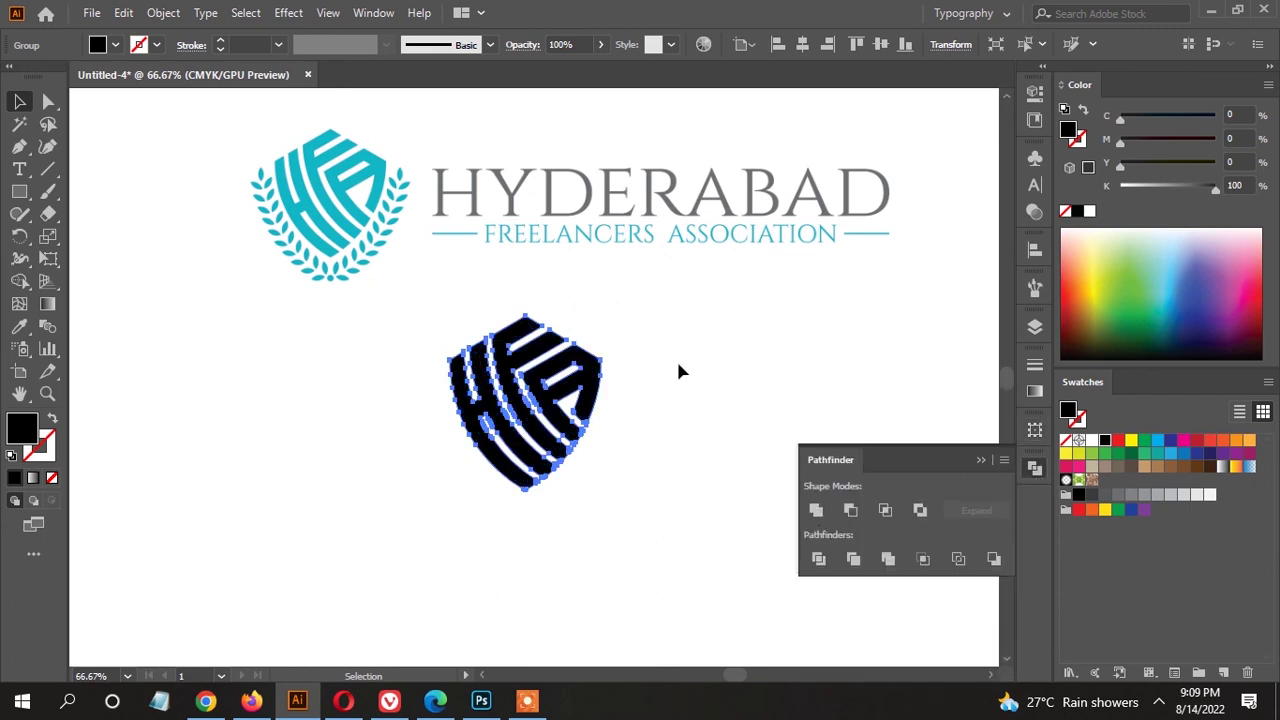
{"action": "left_click", "coordinate": [676, 358]}
{"action": "scroll", "coordinate": [593, 422], "scroll_direction": "up", "scroll_amount": 1}
{"action": "scroll", "coordinate": [645, 456], "scroll_direction": "up", "scroll_amount": 1}
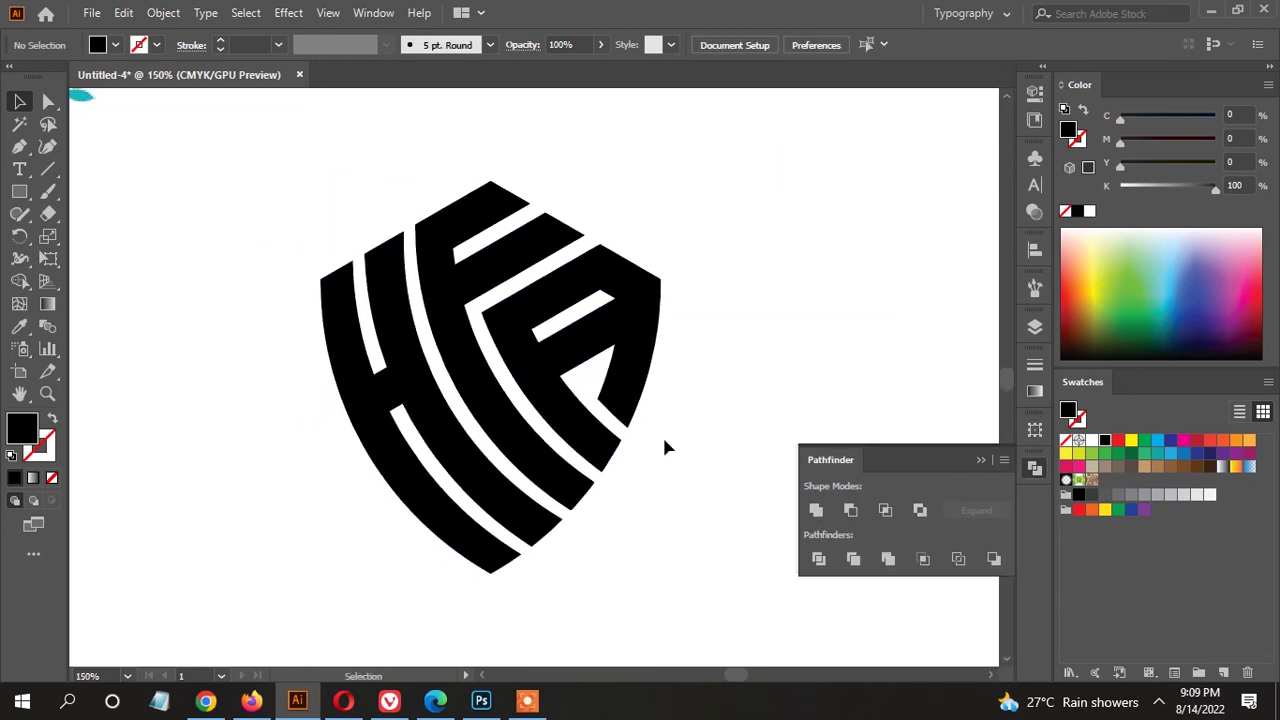
{"action": "scroll", "coordinate": [662, 434], "scroll_direction": "down", "scroll_amount": 2}
{"action": "scroll", "coordinate": [625, 438], "scroll_direction": "up", "scroll_amount": 1}
Apply the reference logo's teal to the selected shield with the Eyedropper, then deselect.
{"action": "left_click_drag", "start_coordinate": [634, 441], "coordinate": [388, 220]}
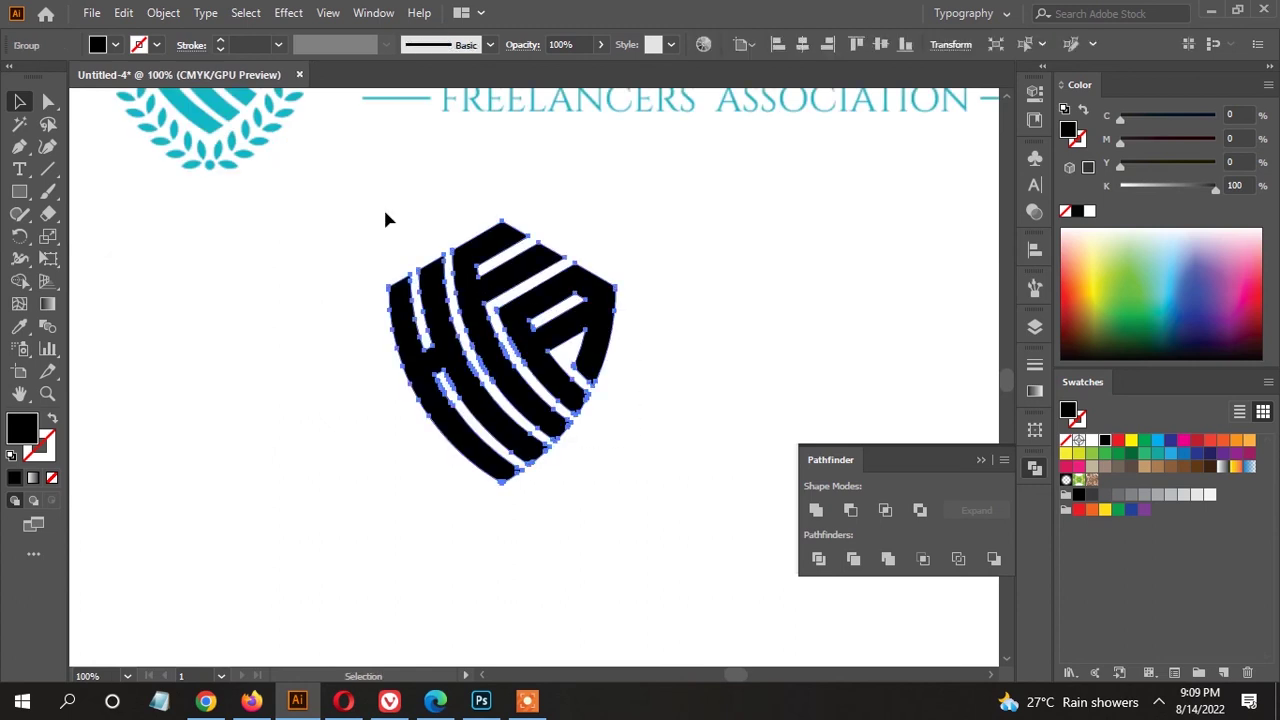
{"action": "left_click", "coordinate": [19, 325]}
{"action": "scroll", "coordinate": [223, 140], "scroll_direction": "up", "scroll_amount": 1}
{"action": "left_click", "coordinate": [223, 140]}
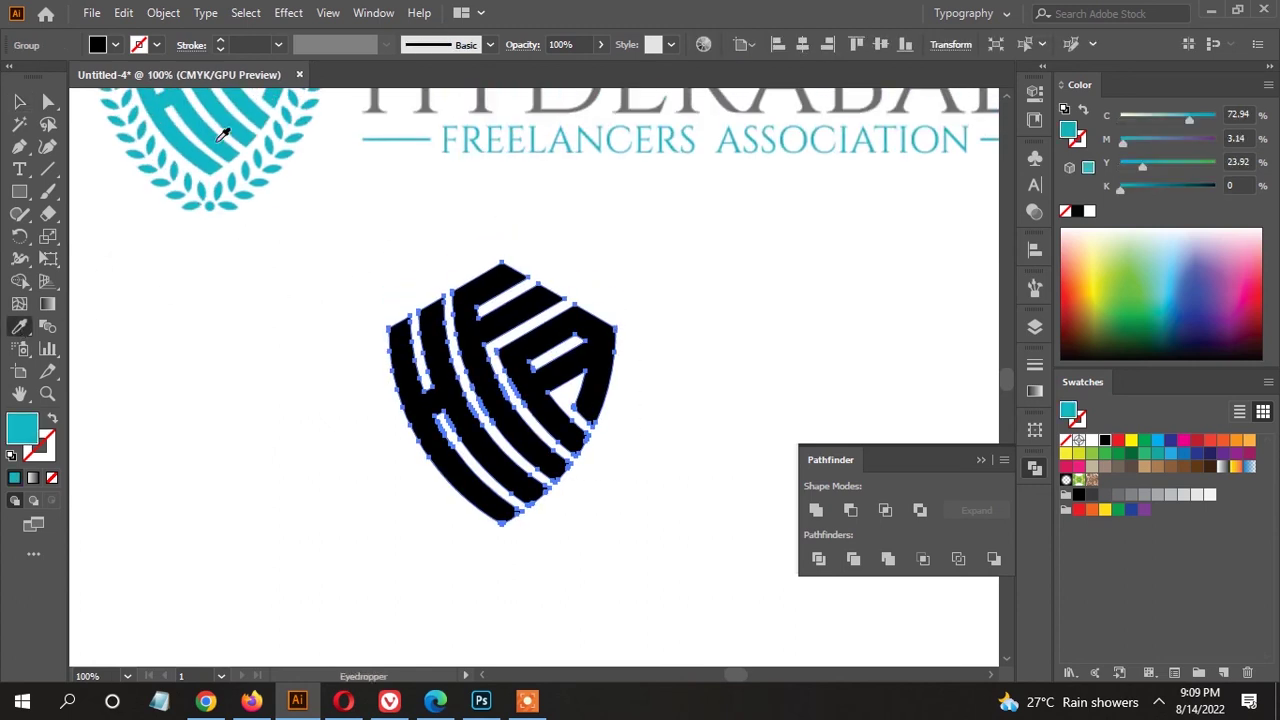
{"action": "key", "text": "v"}
{"action": "left_click", "coordinate": [624, 311]}
{"action": "scroll", "coordinate": [640, 340], "scroll_direction": "down", "scroll_amount": 1}
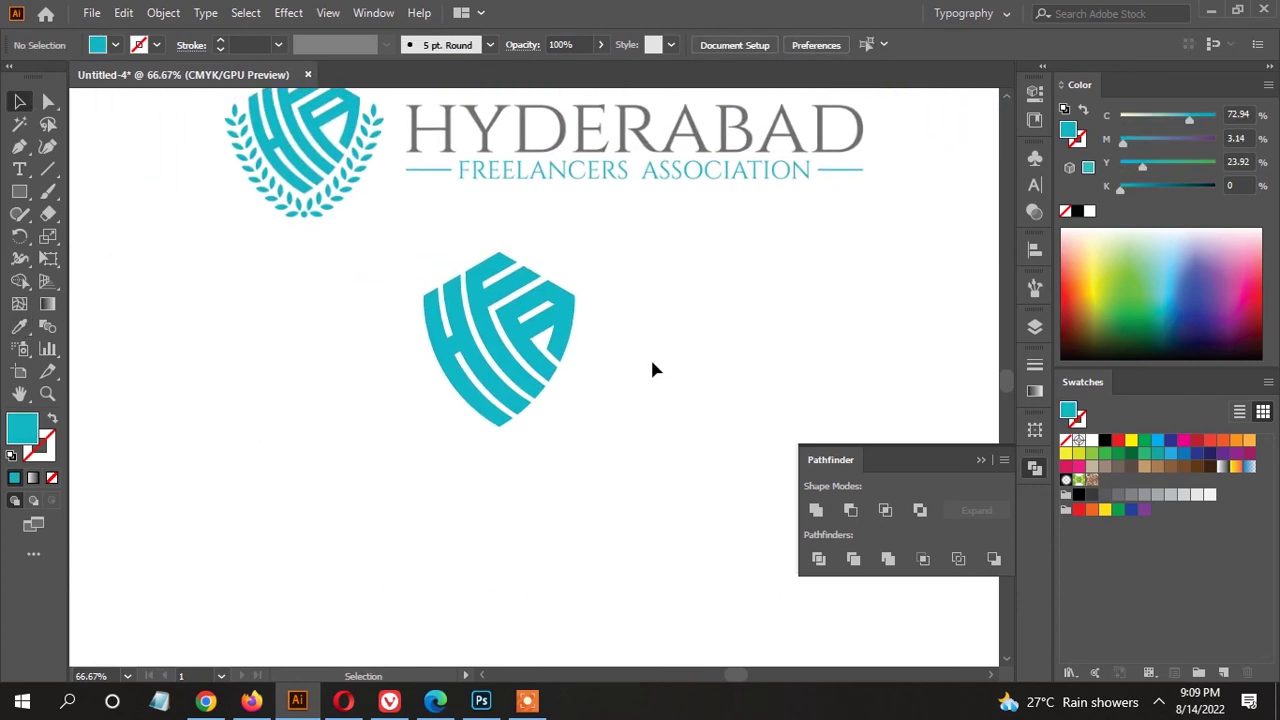